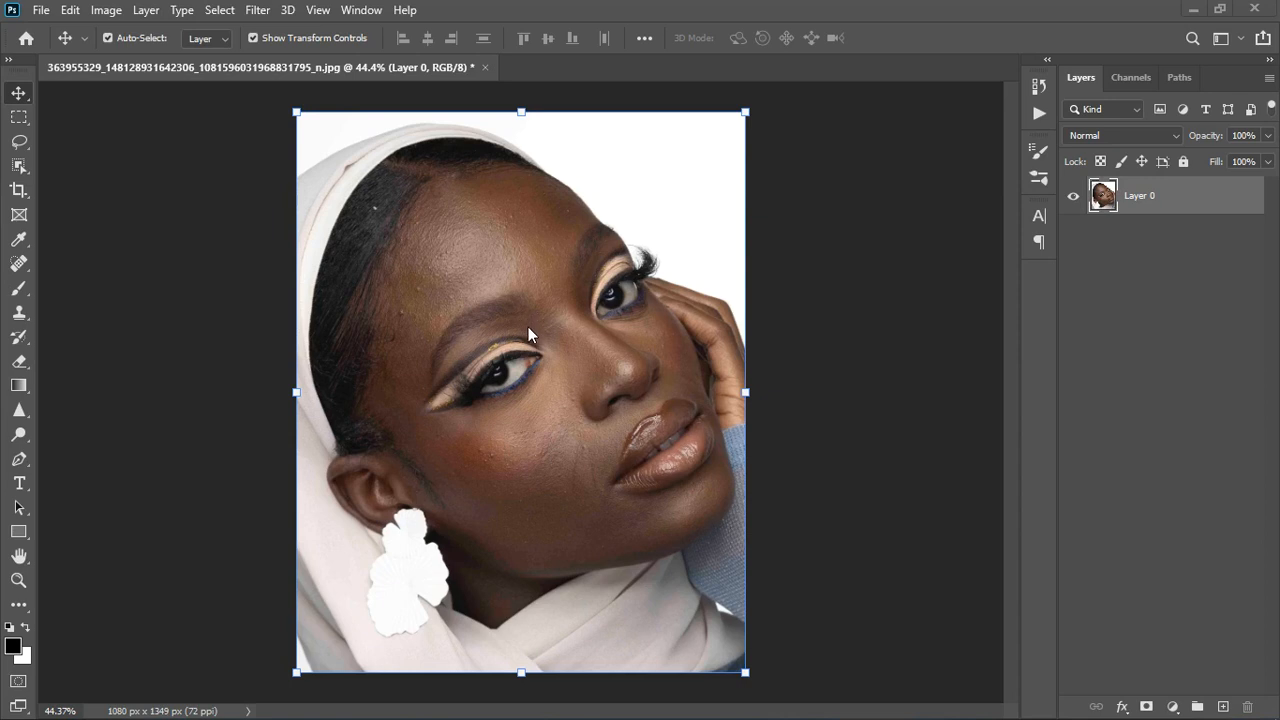
Add a Hue/Saturation adjustment layer above Layer 0.
scroll(528, 329, up, 2)
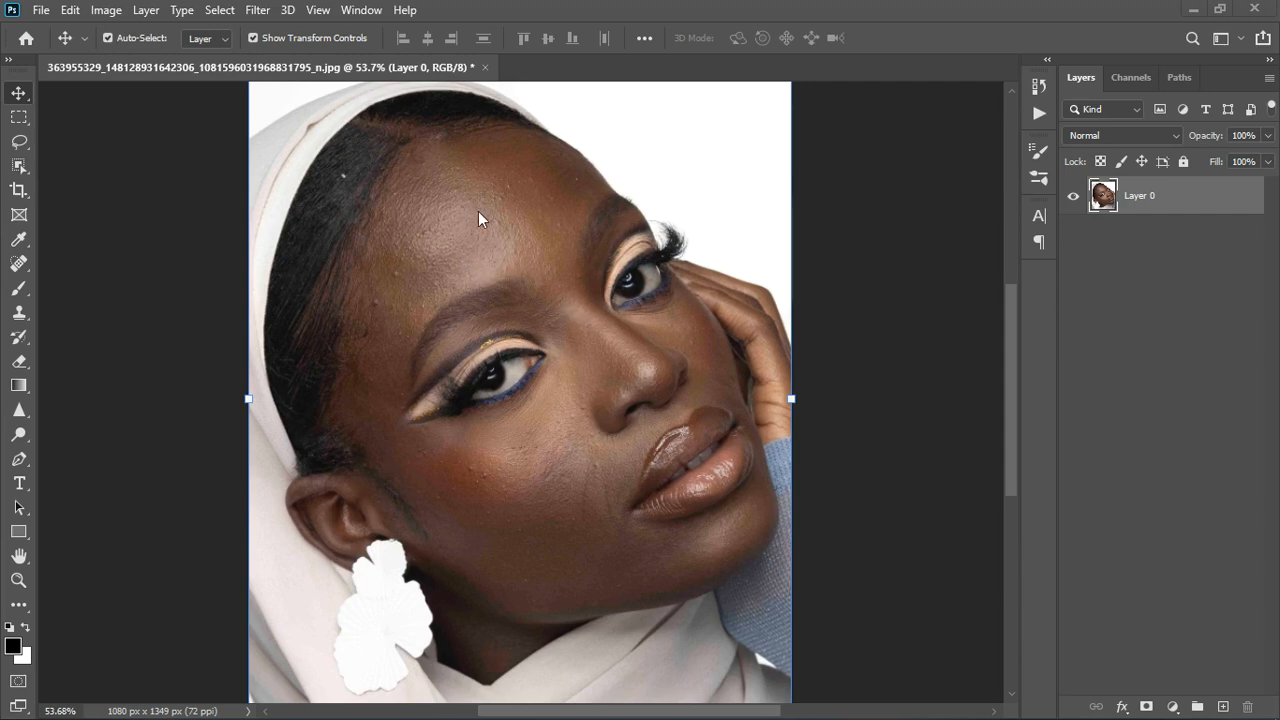
scroll(478, 211, up, 3)
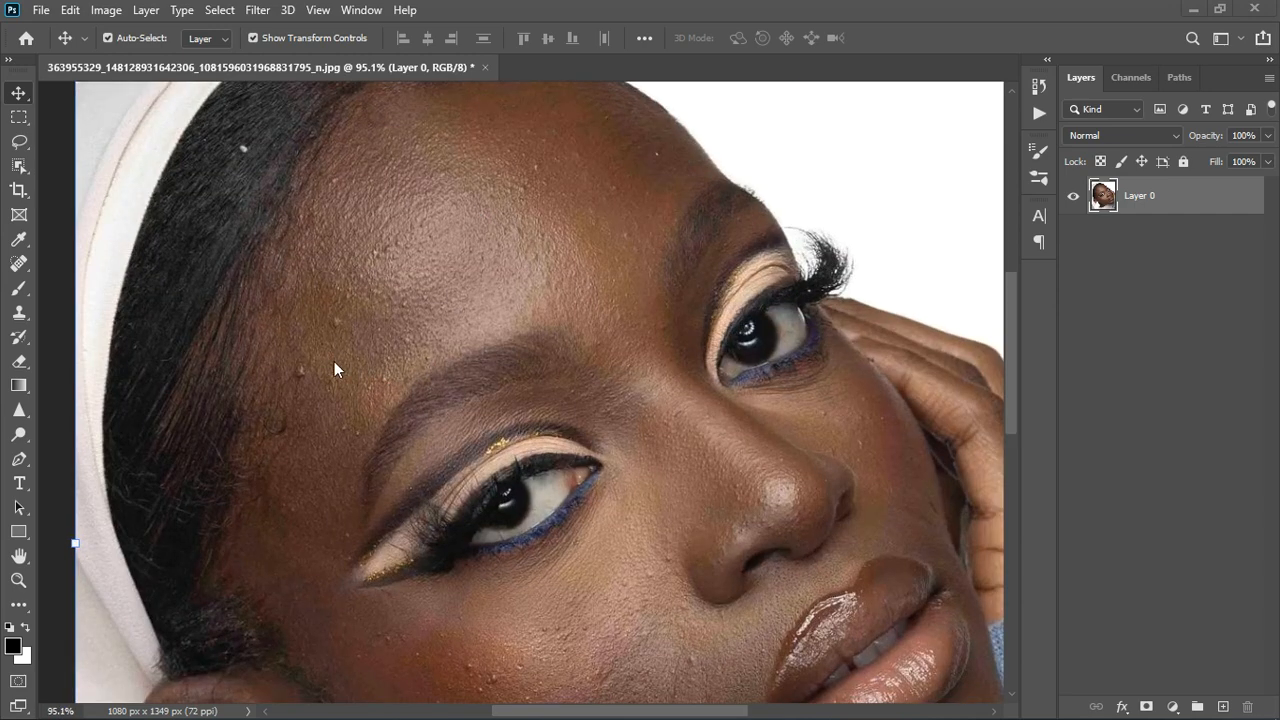
scroll(605, 480, down, 2)
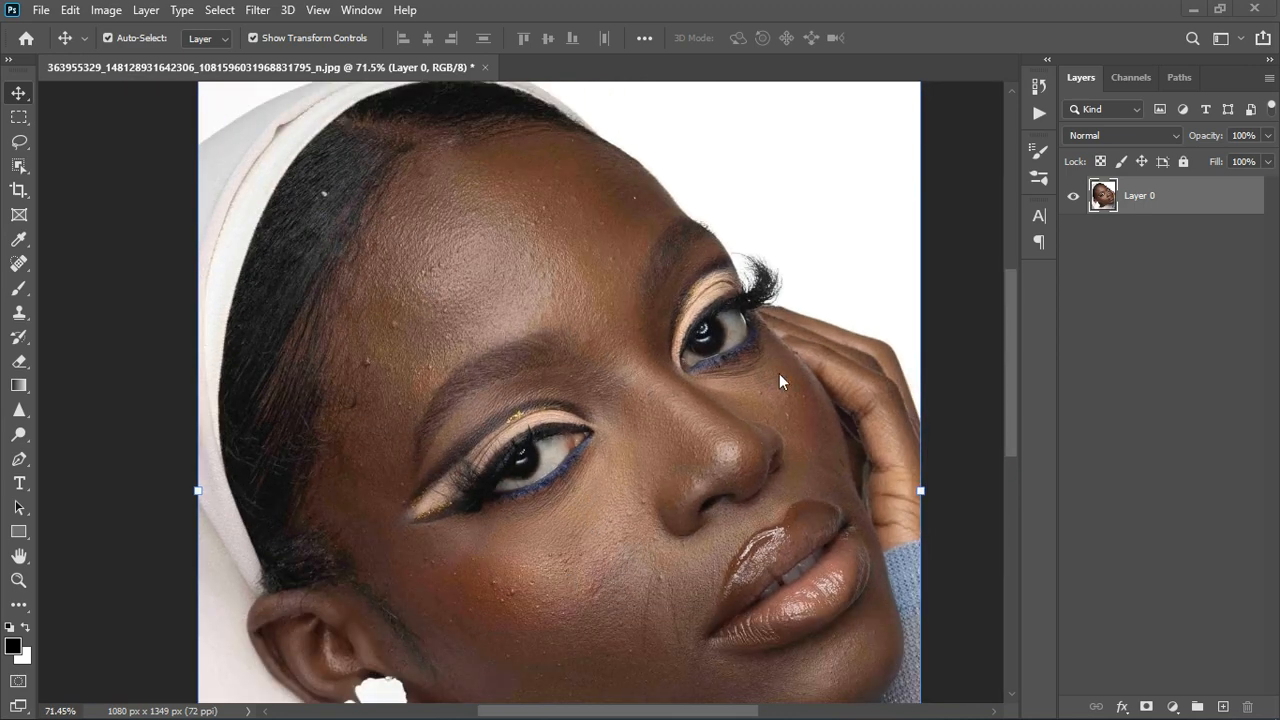
scroll(700, 370, down, 3)
scroll(424, 280, up, 2)
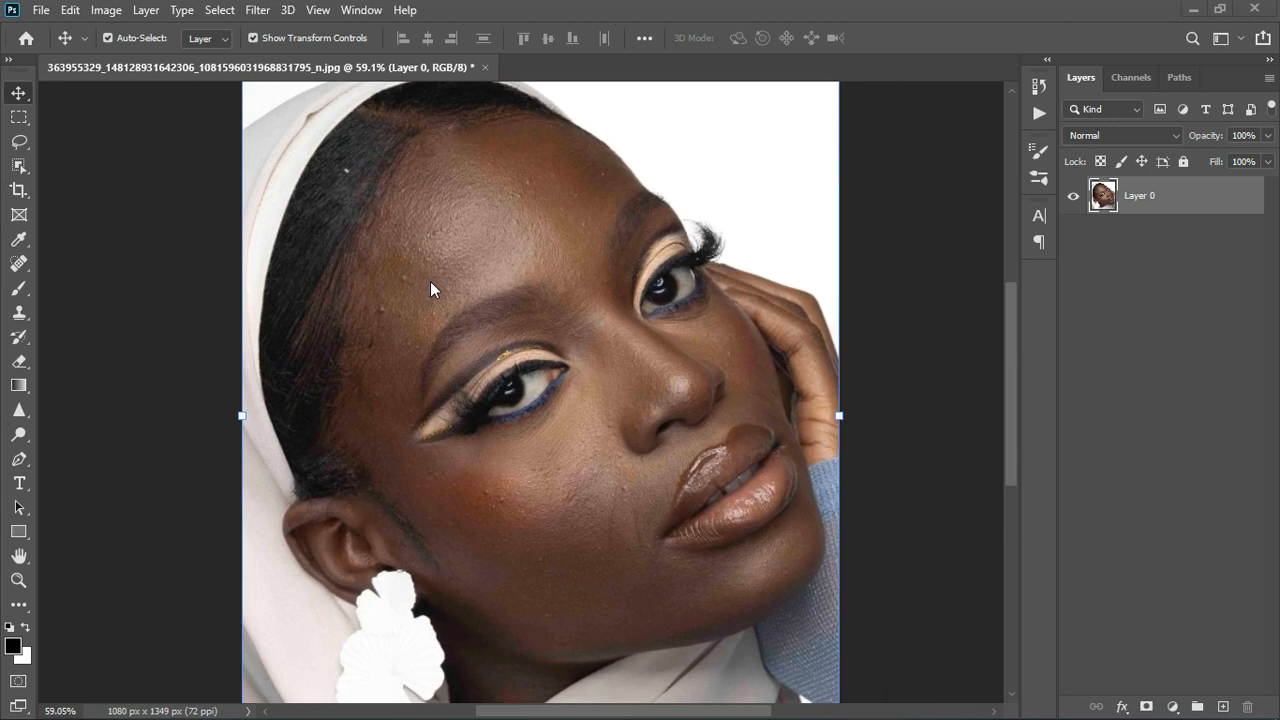
click(1173, 707)
click(1160, 529)
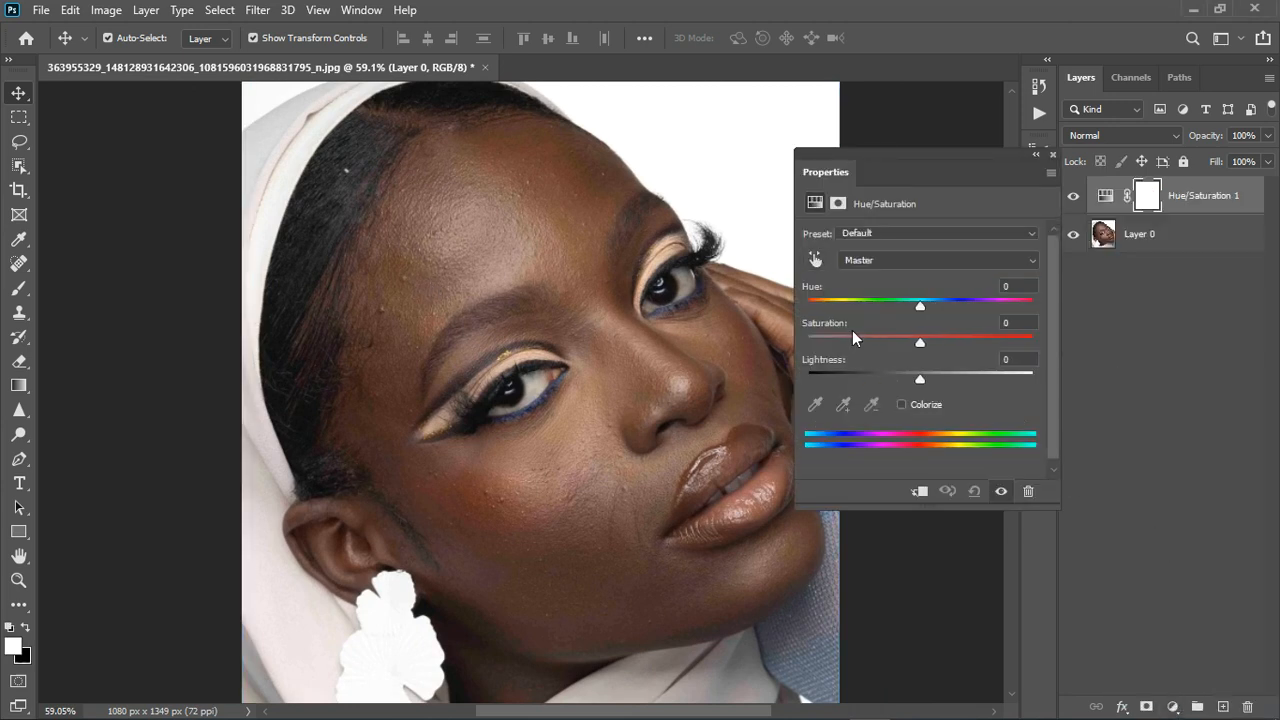
Test the Greens and Blues saturation, resetting the adjustment after each.
click(882, 259)
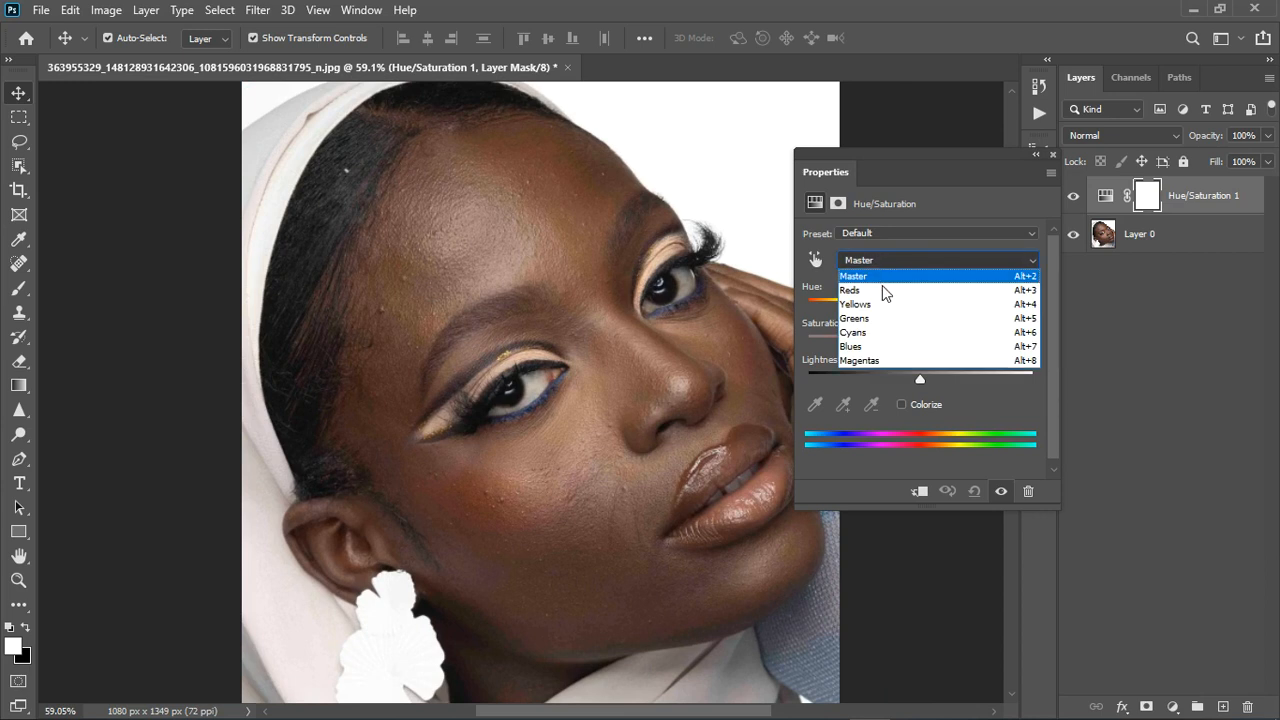
click(885, 319)
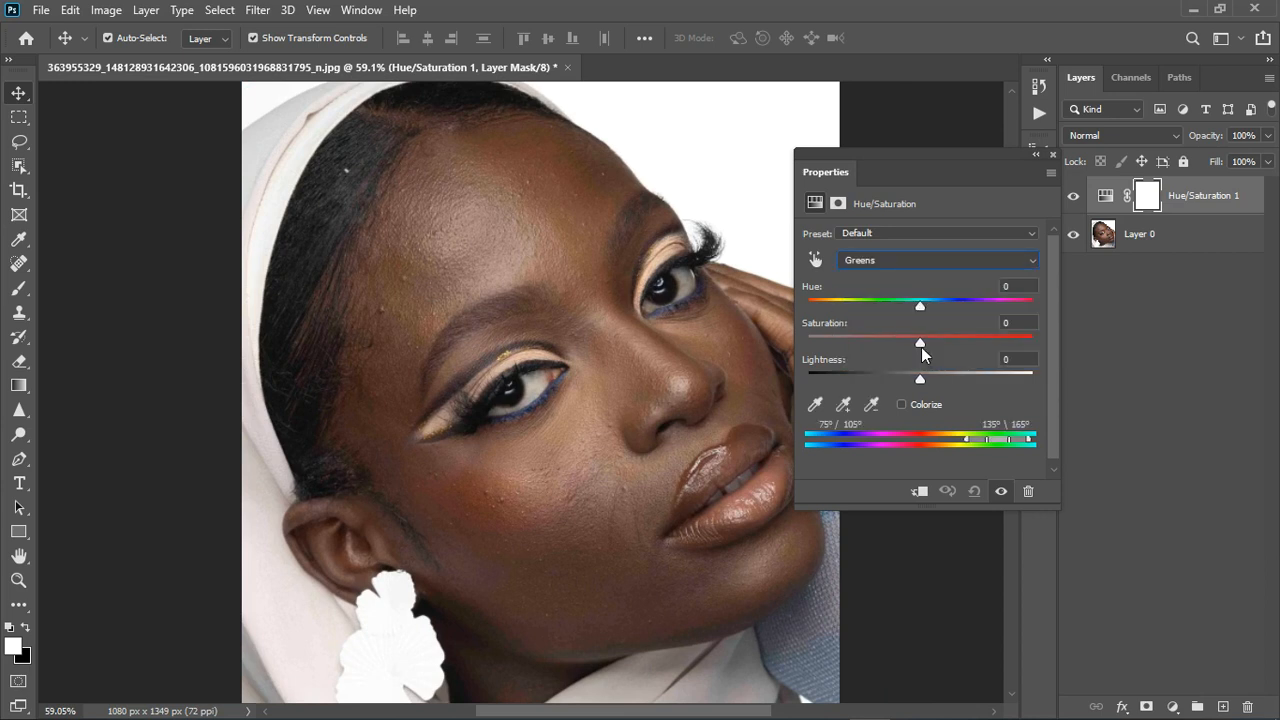
drag(920, 343, 1153, 346)
click(974, 491)
click(915, 261)
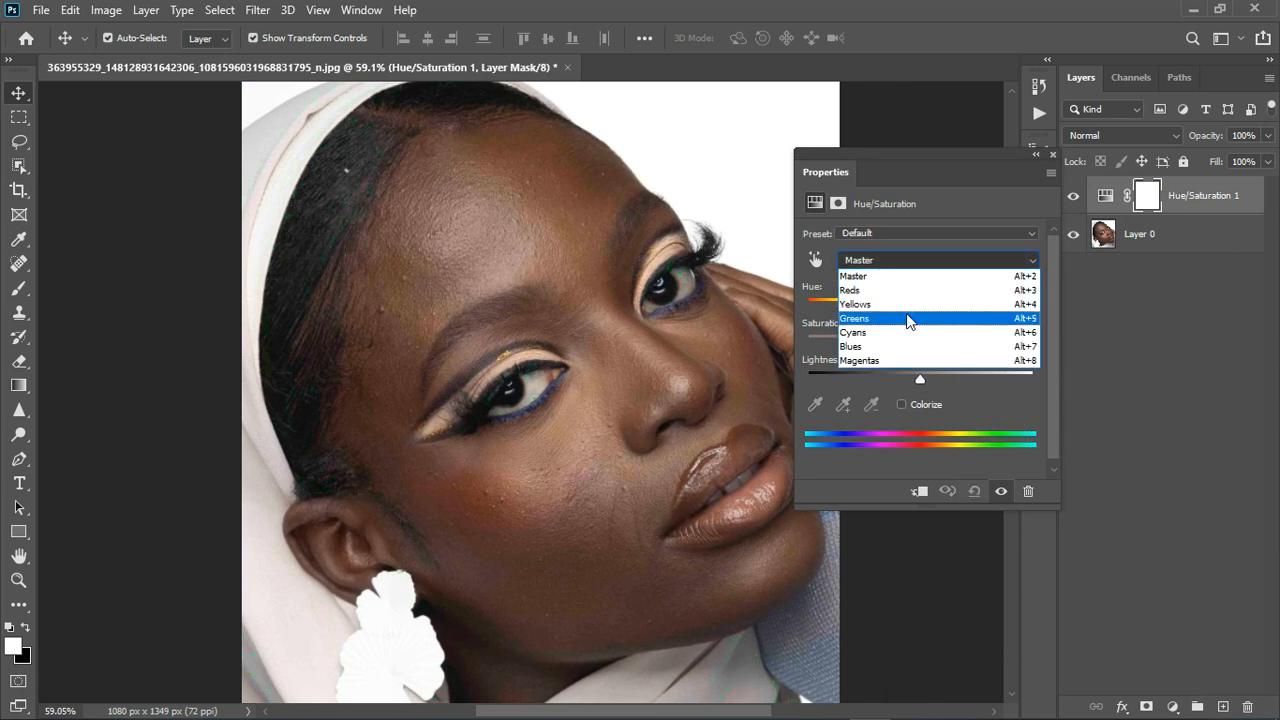
click(905, 346)
mouse_move(941, 342)
mouse_down()
mouse_move(1053, 339)
mouse_move(934, 347)
mouse_up()
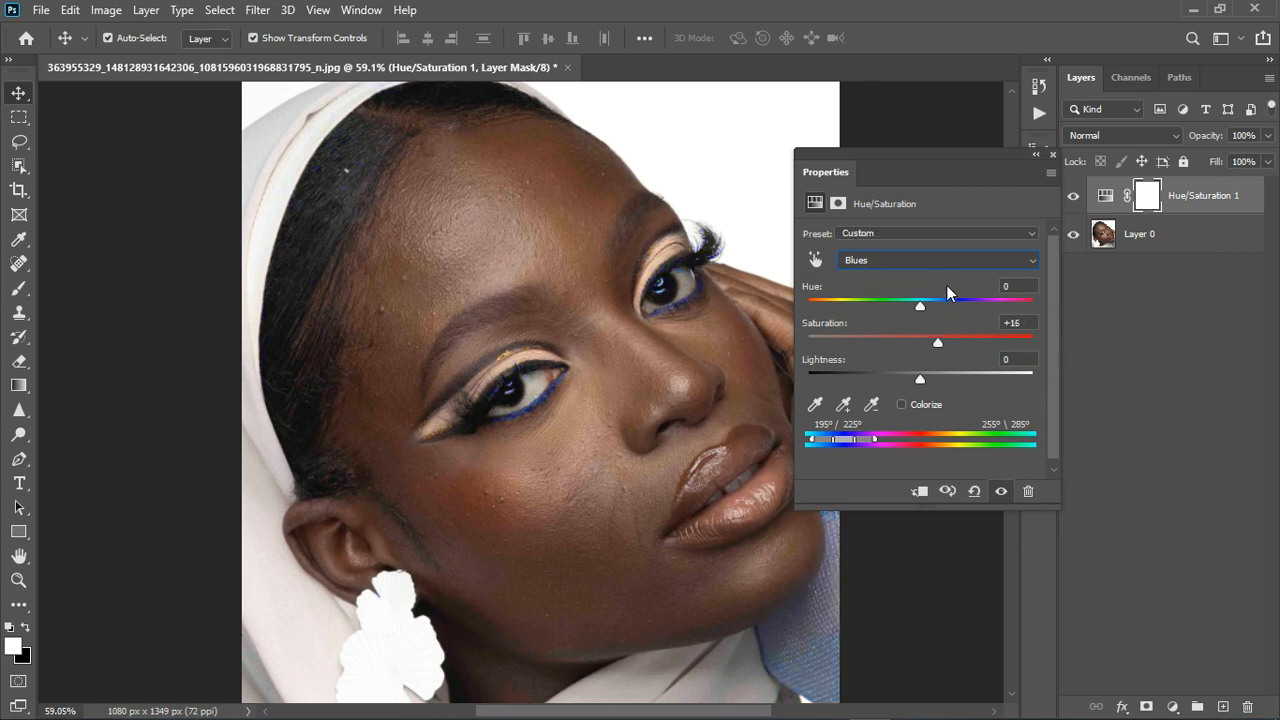
click(974, 491)
Target Yellows, shift their hue toward red and set saturation to -44.
click(925, 262)
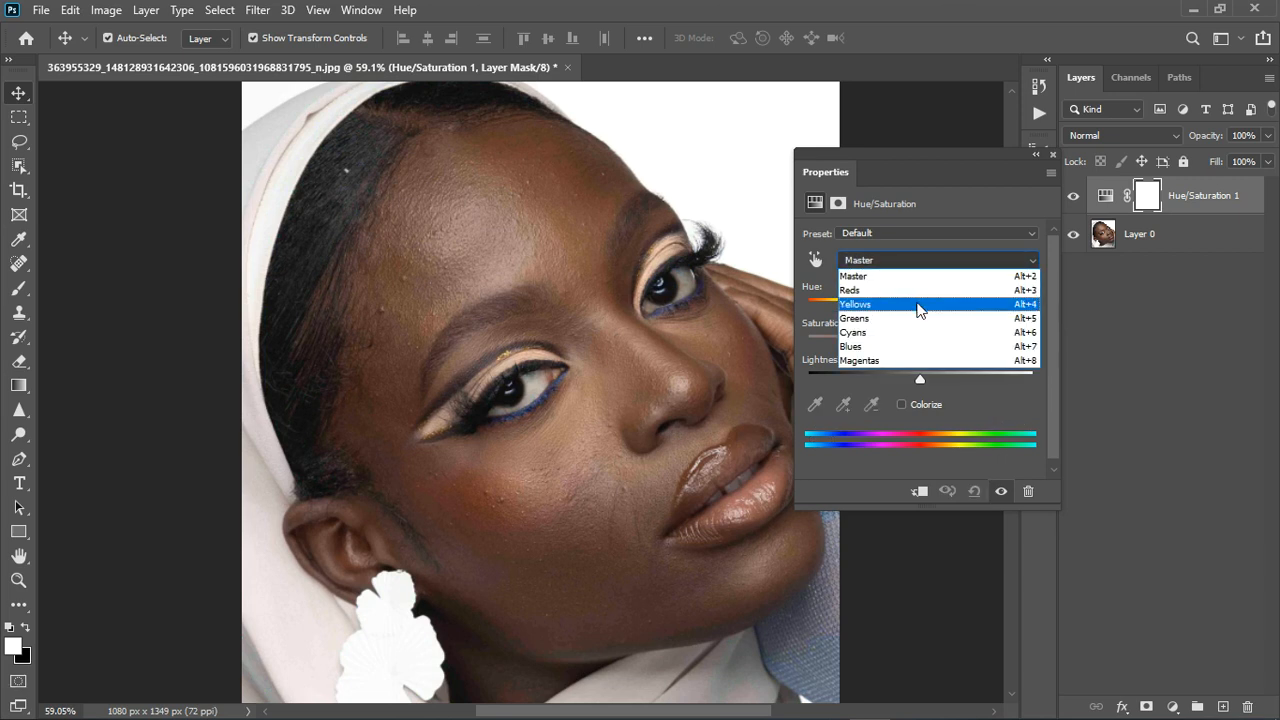
click(919, 305)
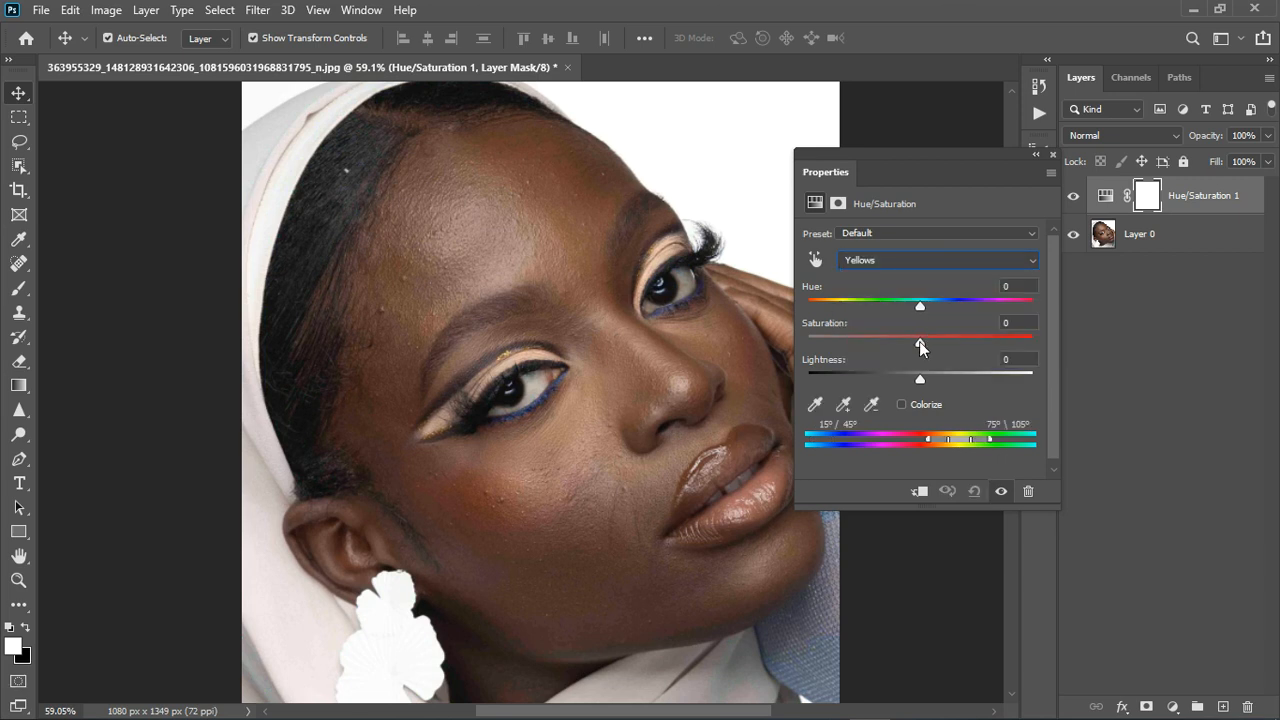
mouse_move(919, 341)
mouse_down()
mouse_move(1059, 336)
mouse_move(921, 349)
mouse_up()
drag(921, 306, 896, 307)
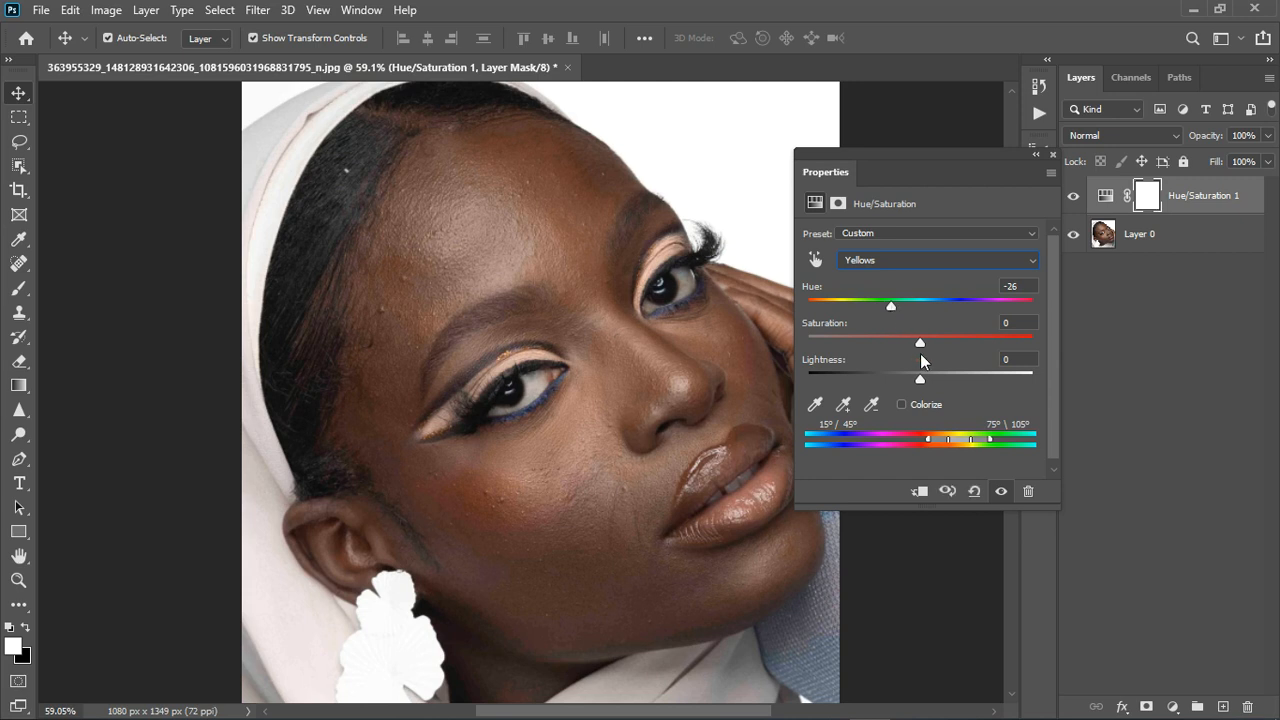
drag(920, 343, 913, 341)
Compare before/after, push the Yellows hue to -40, and close the Properties panel.
click(1003, 491)
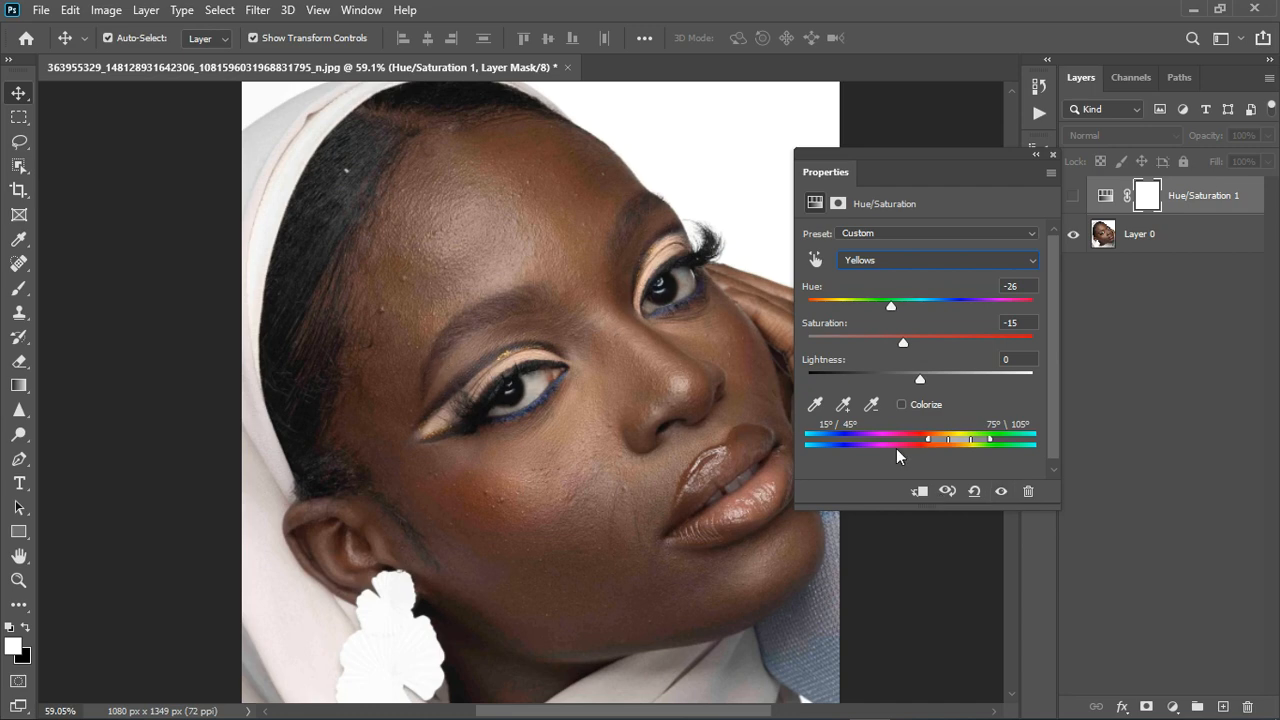
click(1001, 491)
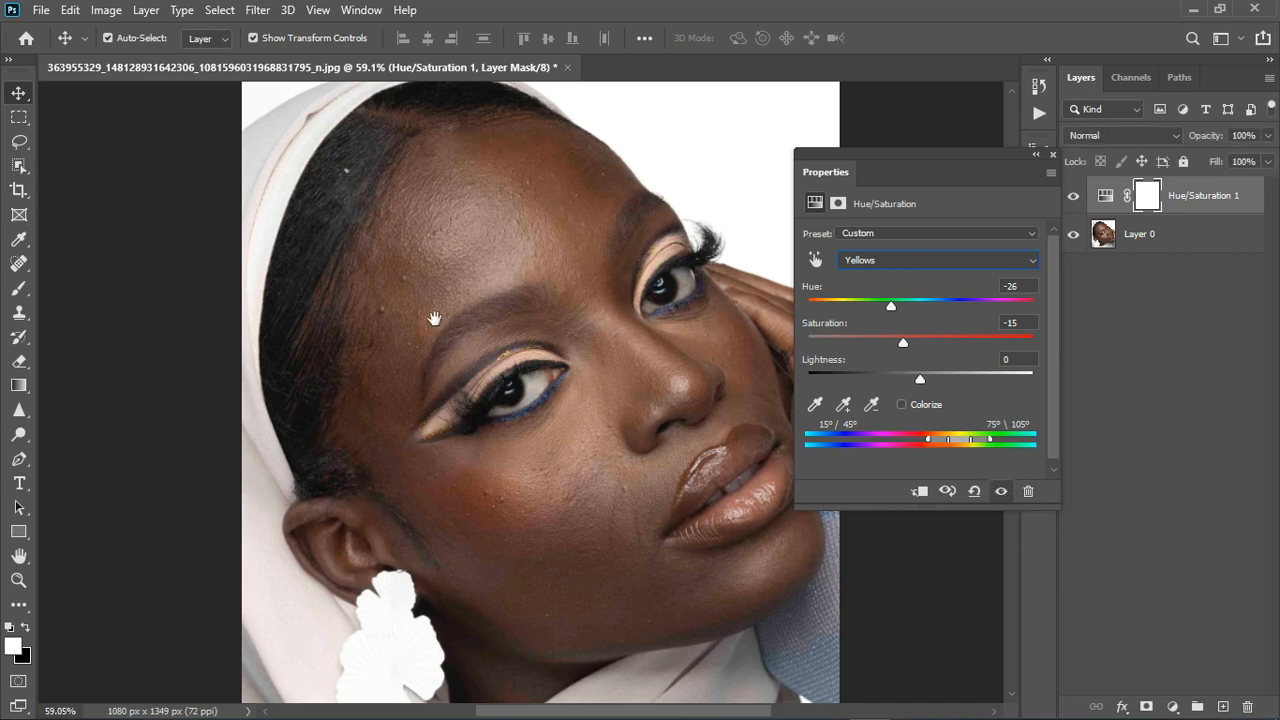
scroll(437, 318, up, 4)
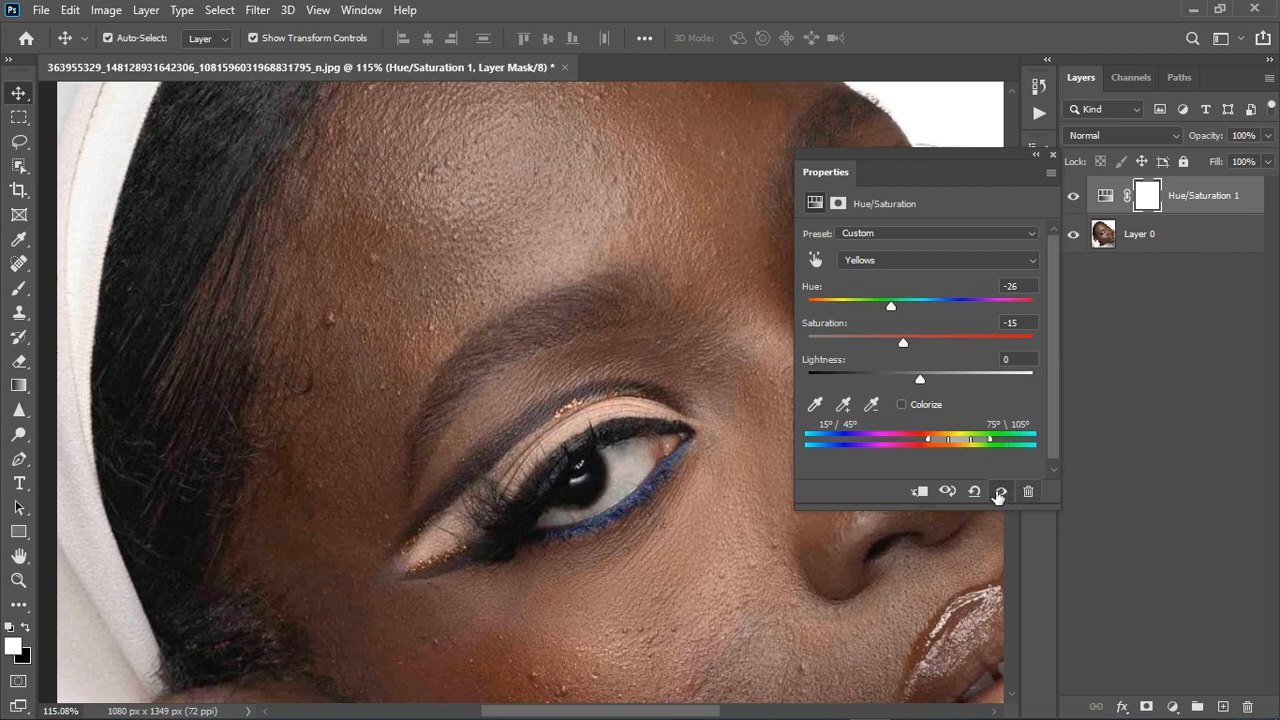
click(1002, 494)
click(1002, 494)
drag(891, 306, 877, 345)
scroll(326, 297, down, 3)
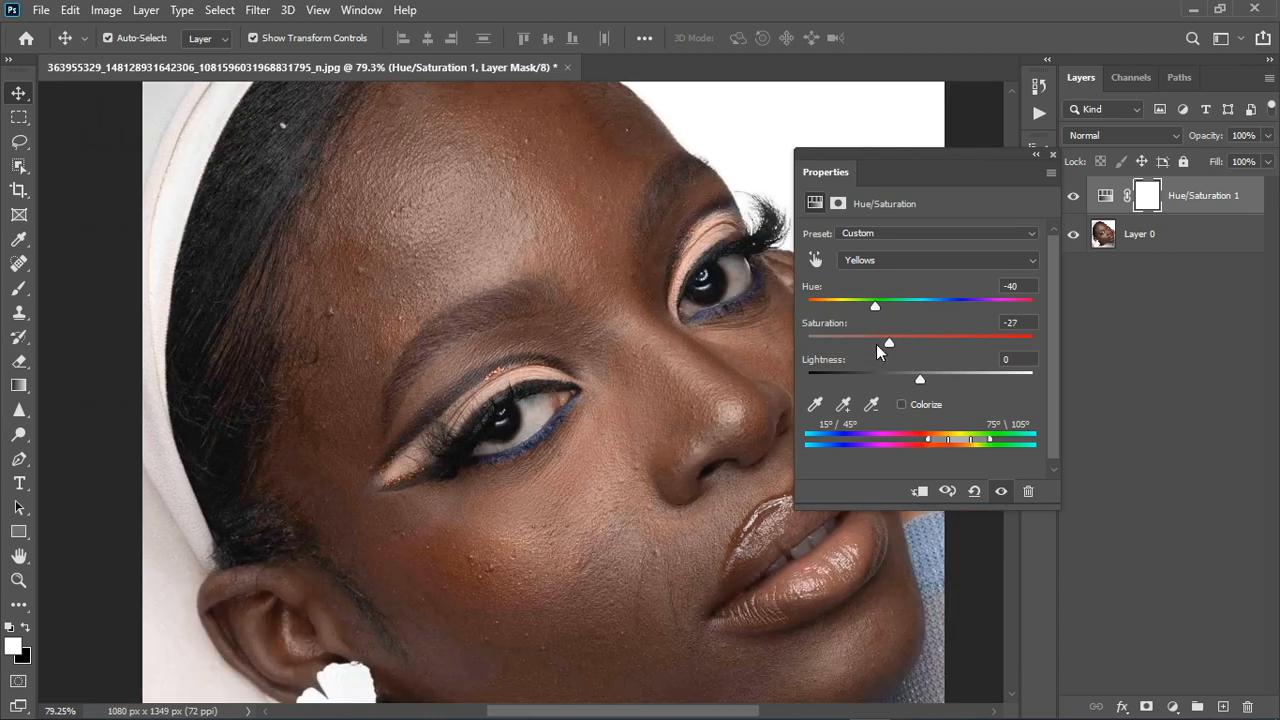
click(1051, 156)
scroll(602, 400, down, 3)
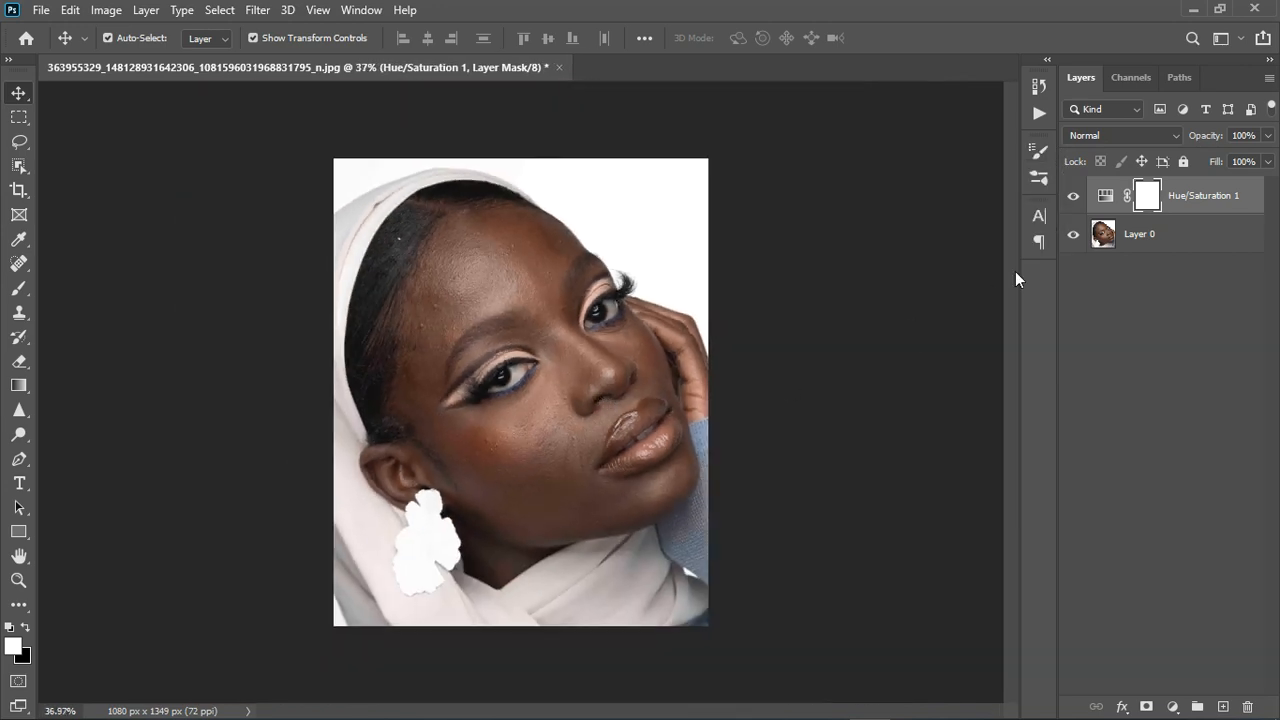
Compare Hue/Saturation 1 on and off, then add a second Hue/Saturation layer.
click(1073, 197)
click(1076, 199)
click(1173, 706)
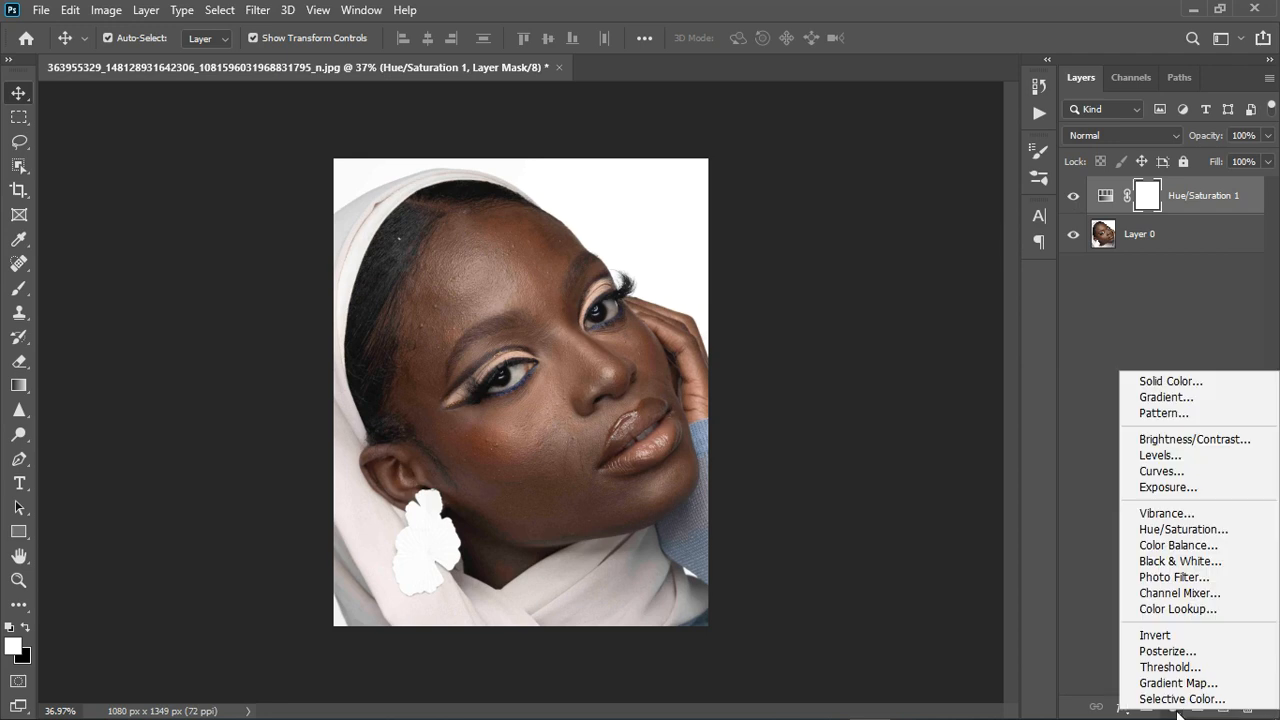
click(1160, 530)
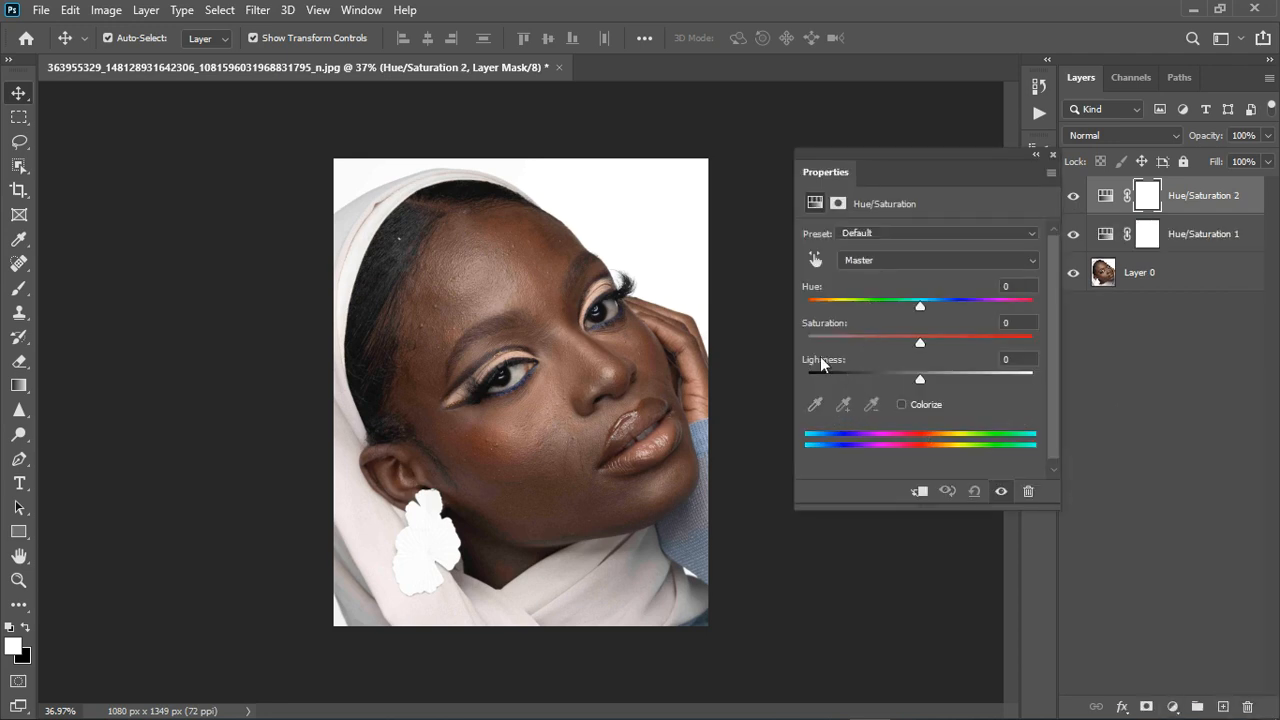
Sample the skin to target Reds, test extreme hue shifts, then reset the hue to 0.
scroll(459, 328, up, 2)
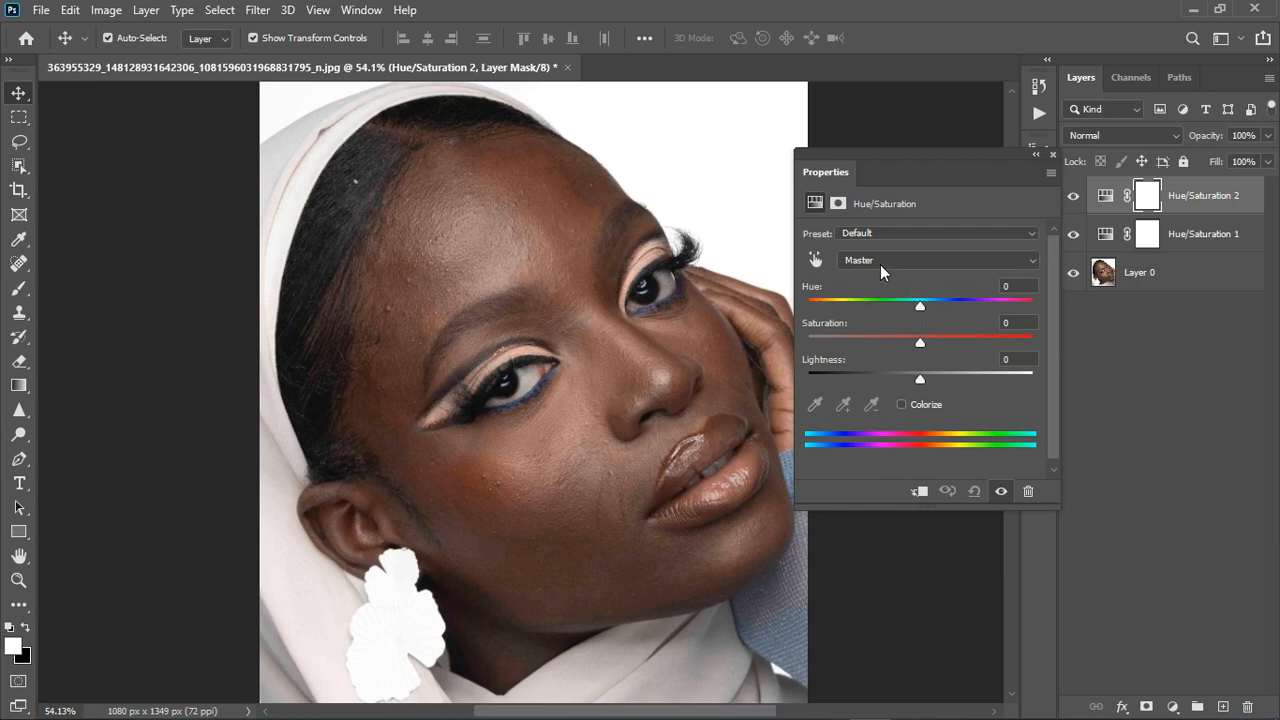
click(815, 259)
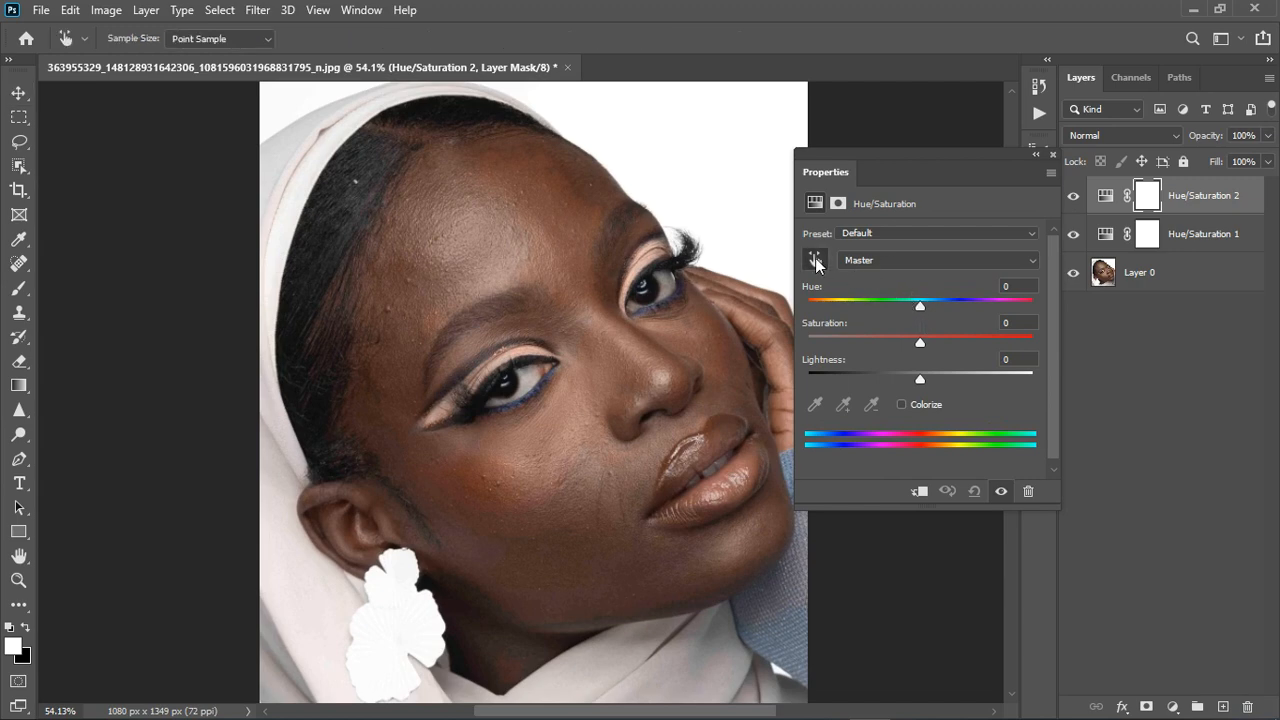
click(512, 477)
drag(919, 304, 1066, 301)
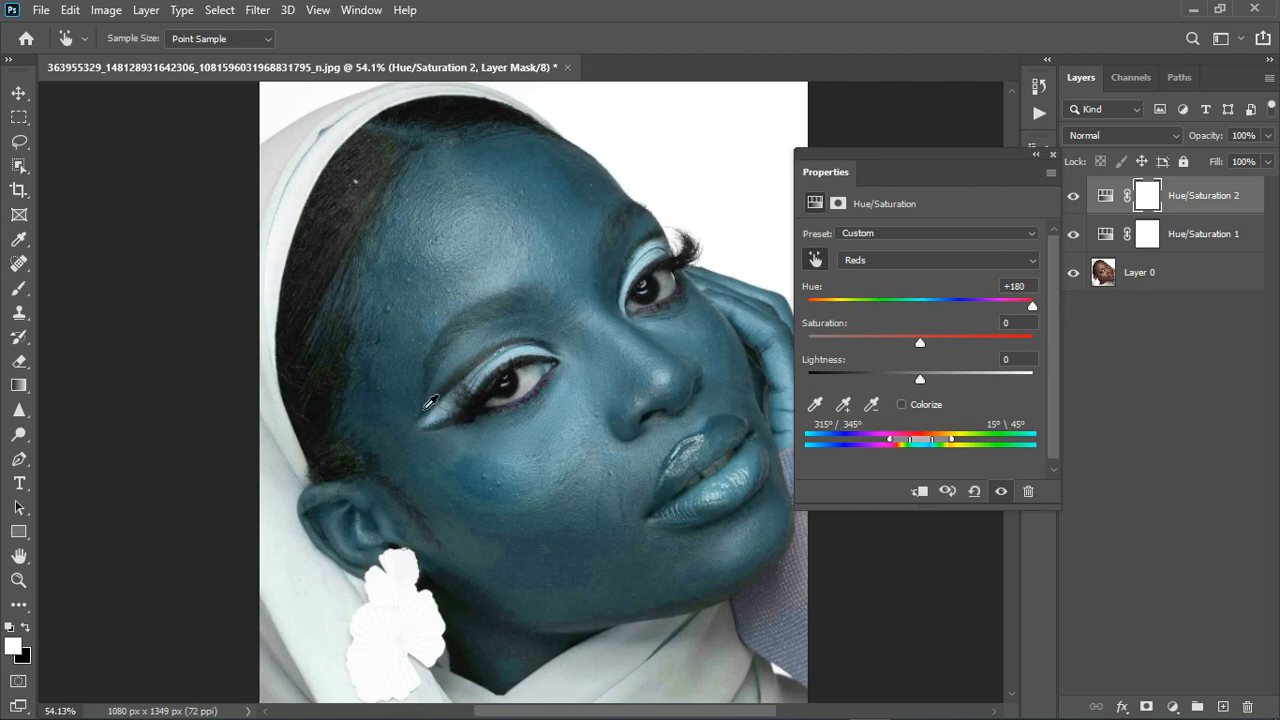
scroll(592, 556, up, 1)
scroll(592, 556, up, 1)
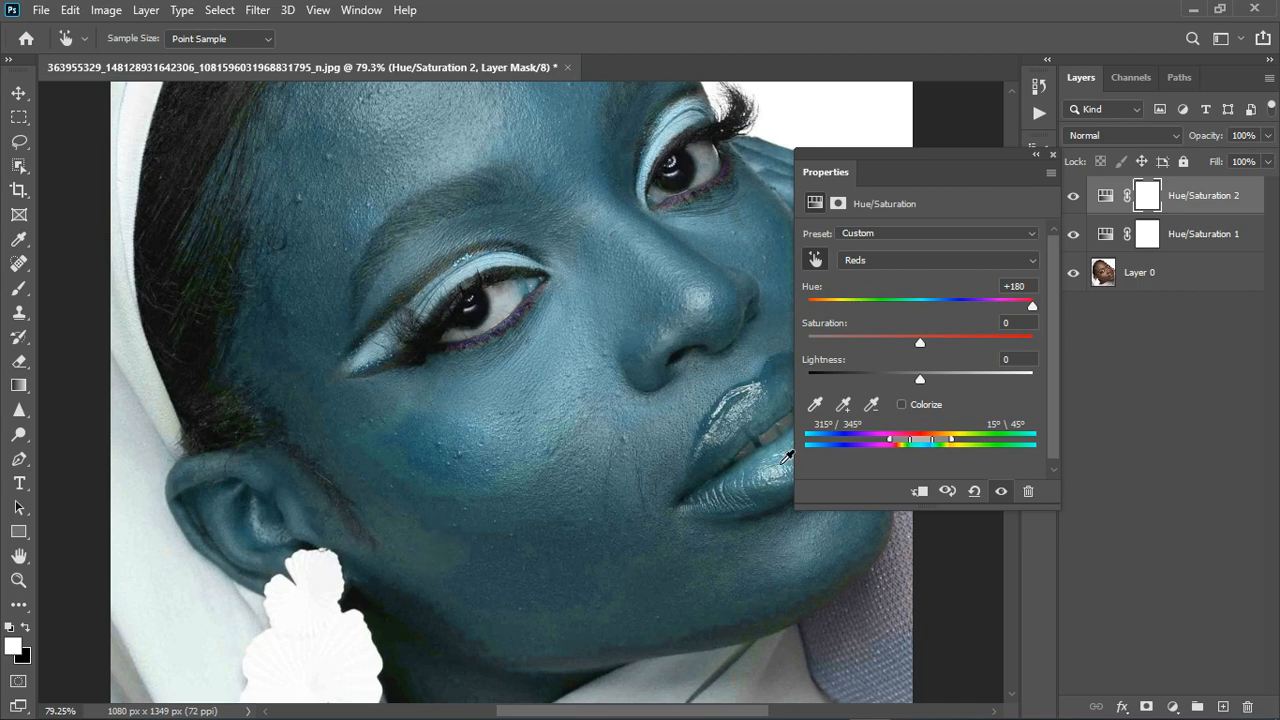
drag(920, 443, 901, 446)
scroll(646, 448, down, 5)
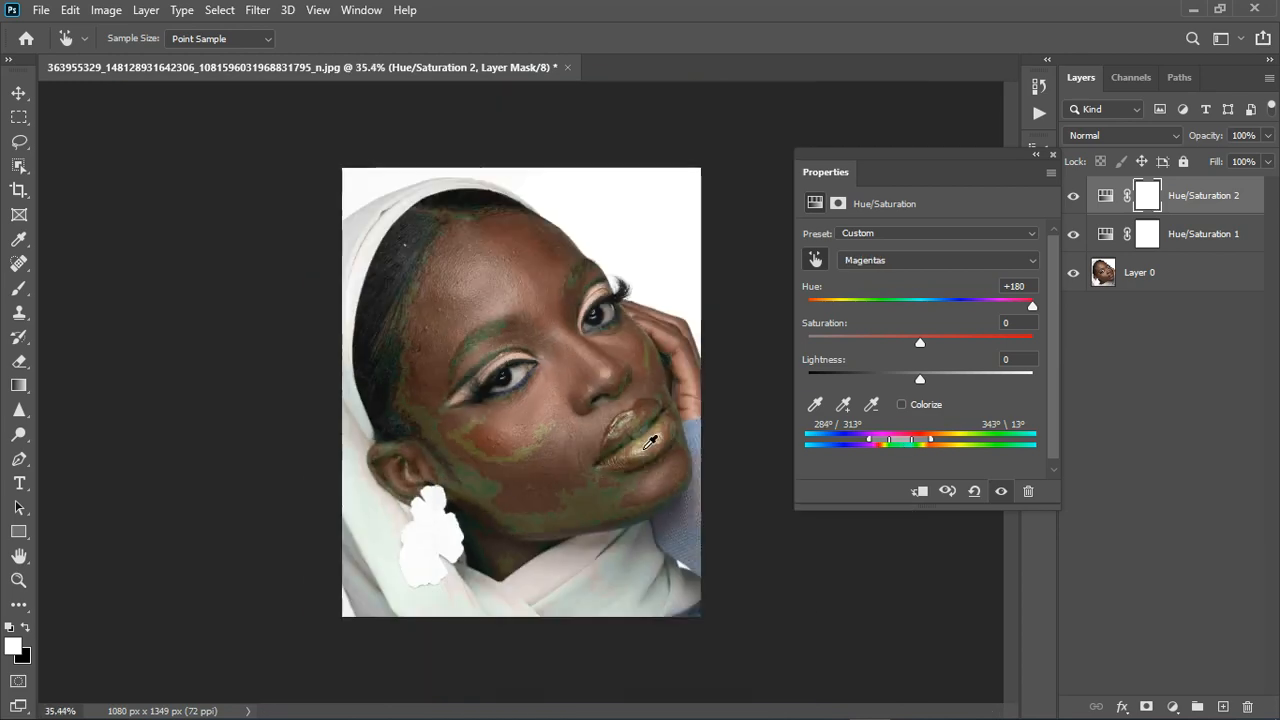
scroll(632, 468, up, 1)
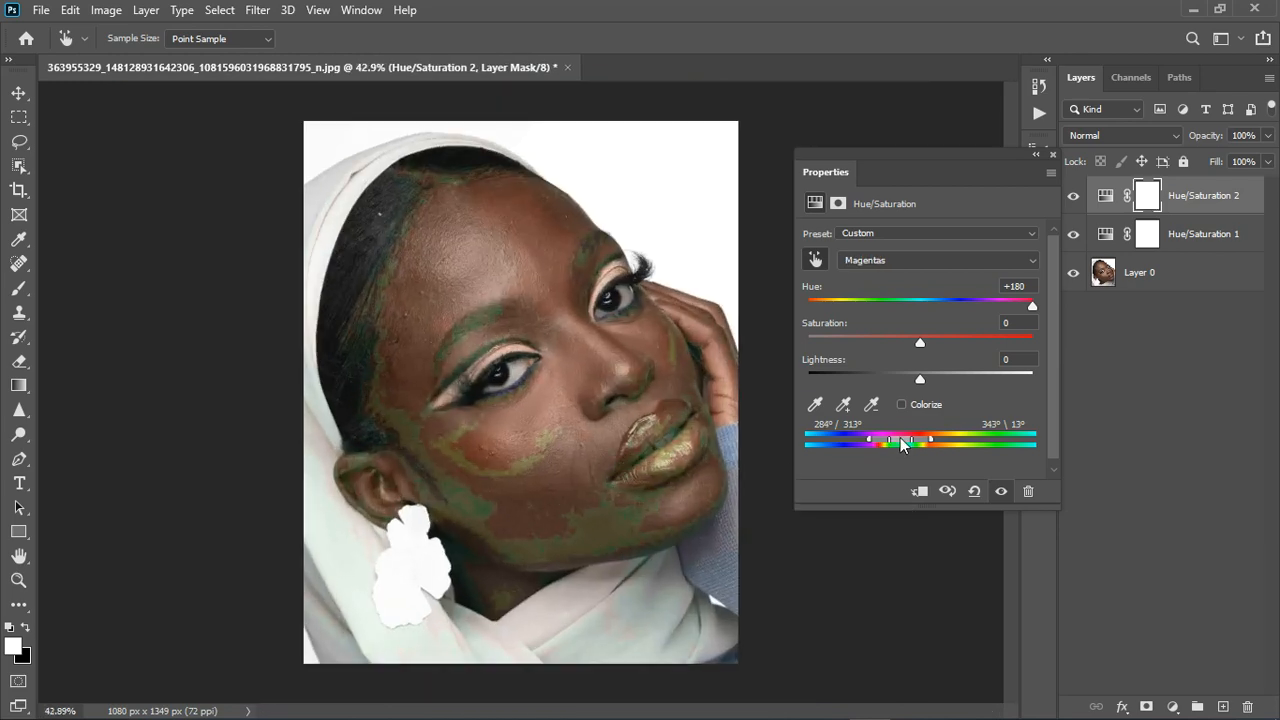
drag(903, 446, 905, 446)
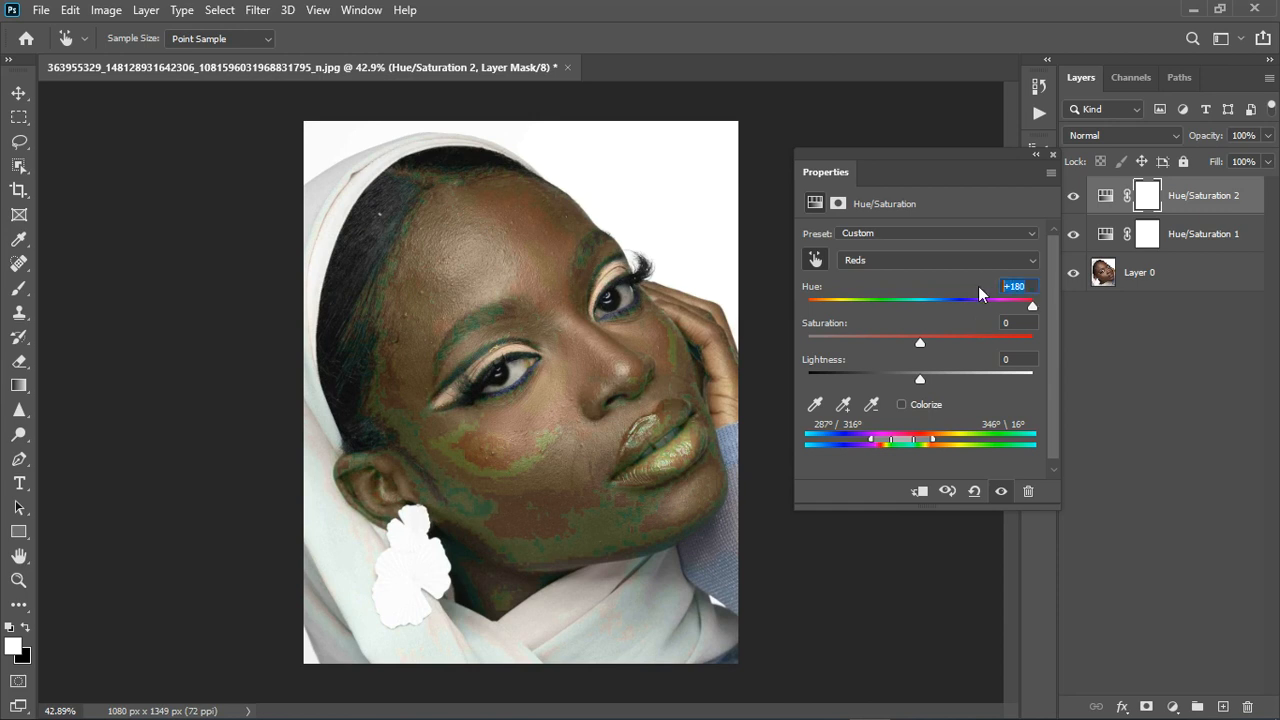
click(920, 303)
Set the Reds hue to about -11 and lightness to +7, then compare.
mouse_move(919, 307)
mouse_down()
mouse_move(906, 313)
mouse_move(934, 305)
mouse_up()
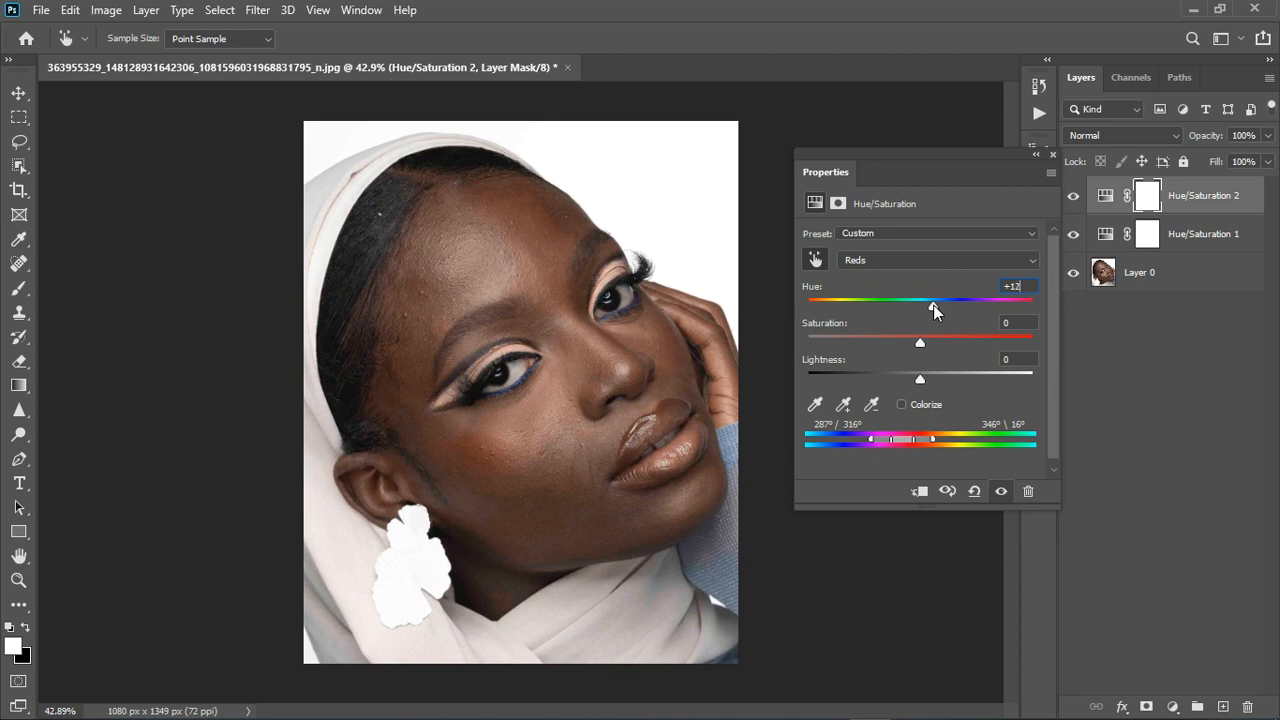
drag(919, 378, 909, 378)
click(926, 379)
click(1054, 152)
click(1074, 198)
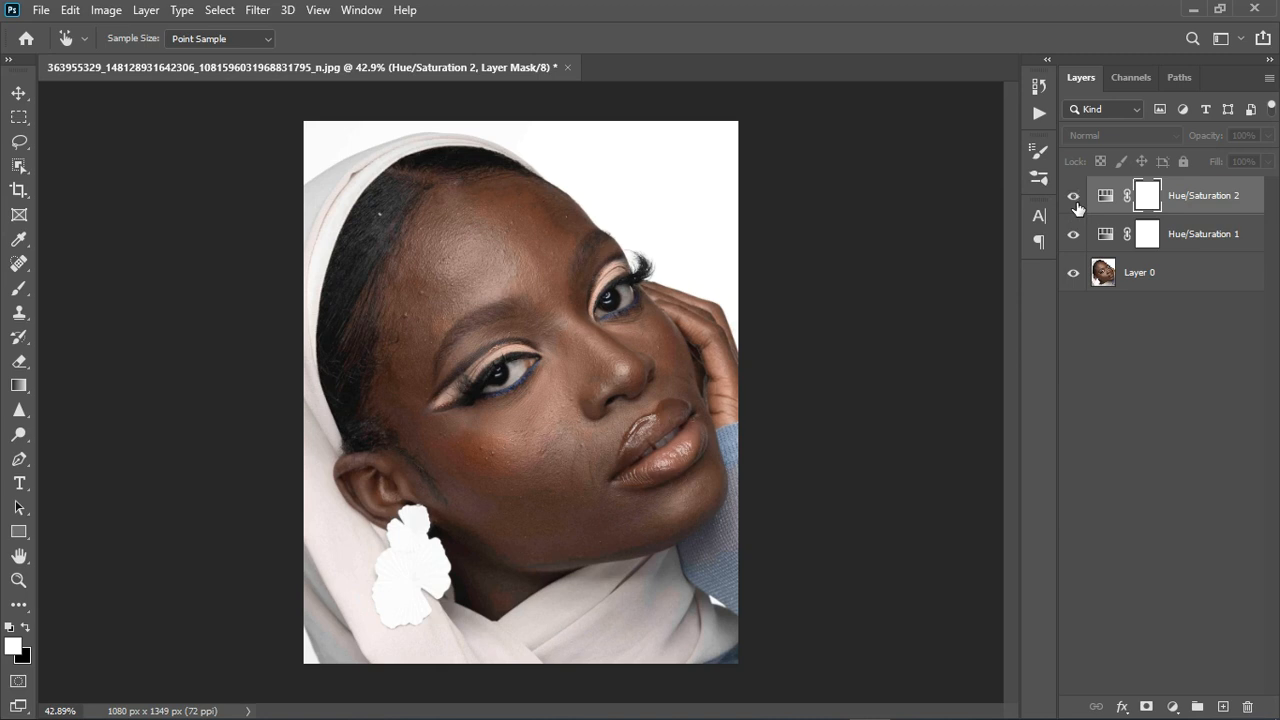
Show Hue/Saturation 2 and stamp all visible layers into a new Layer 1.
click(1075, 198)
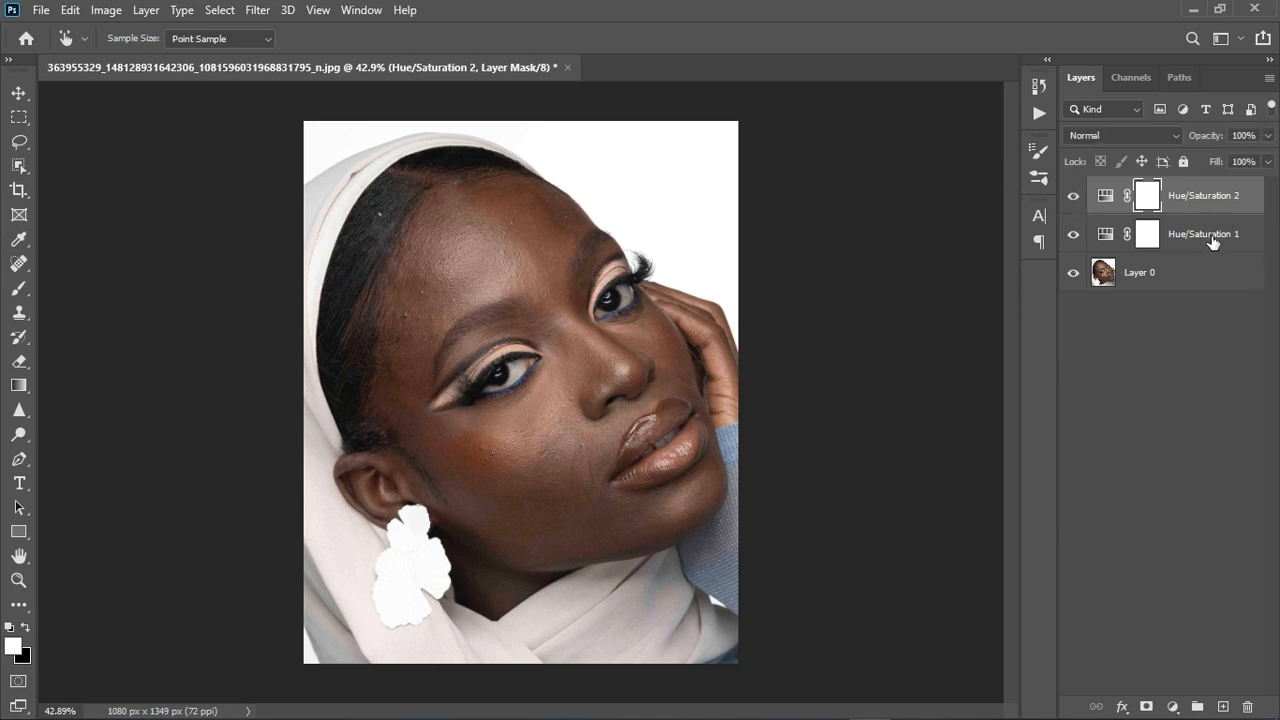
key(ctrl+alt+shift+e)
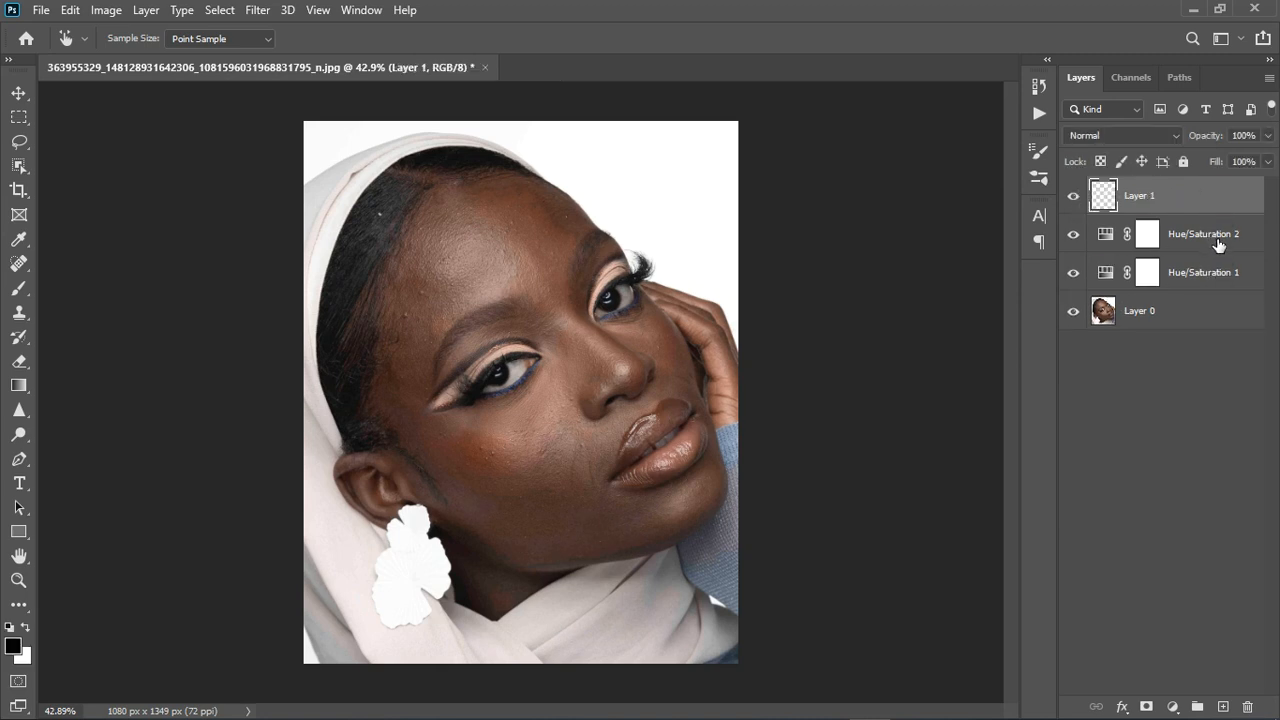
key(x)
scroll(445, 592, down, 2)
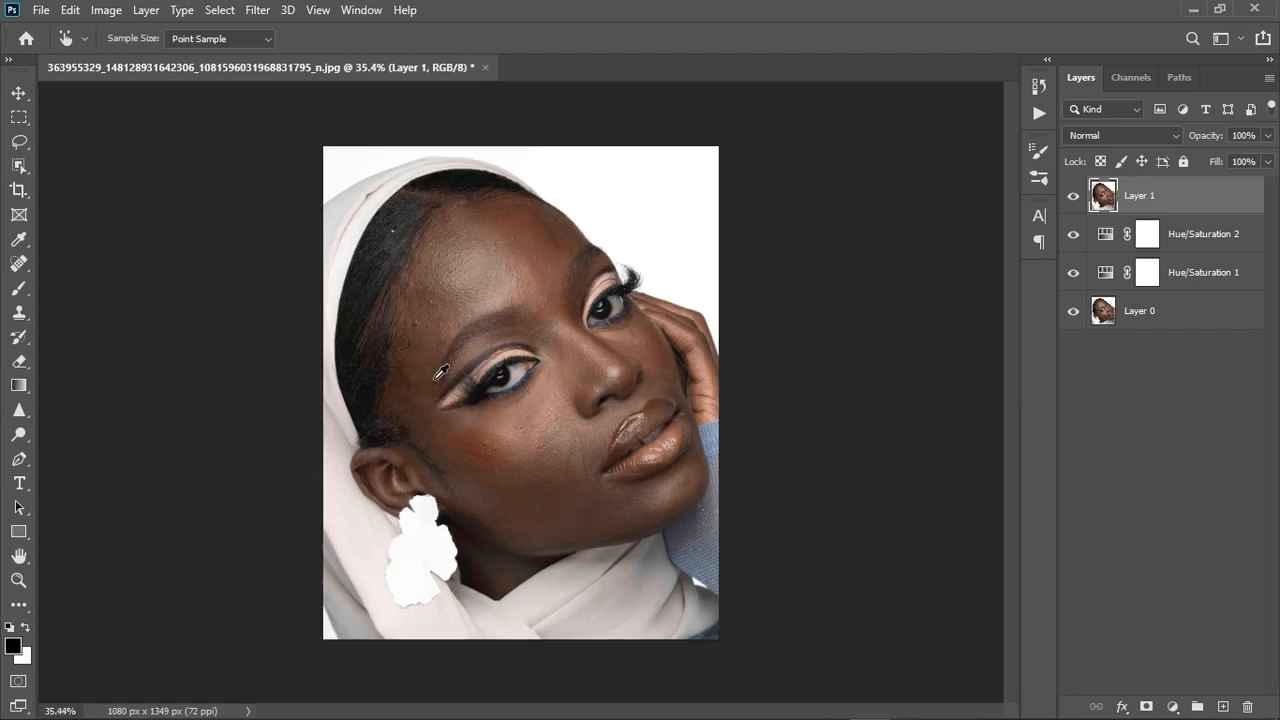
scroll(445, 592, up, 6)
scroll(396, 627, up, 2)
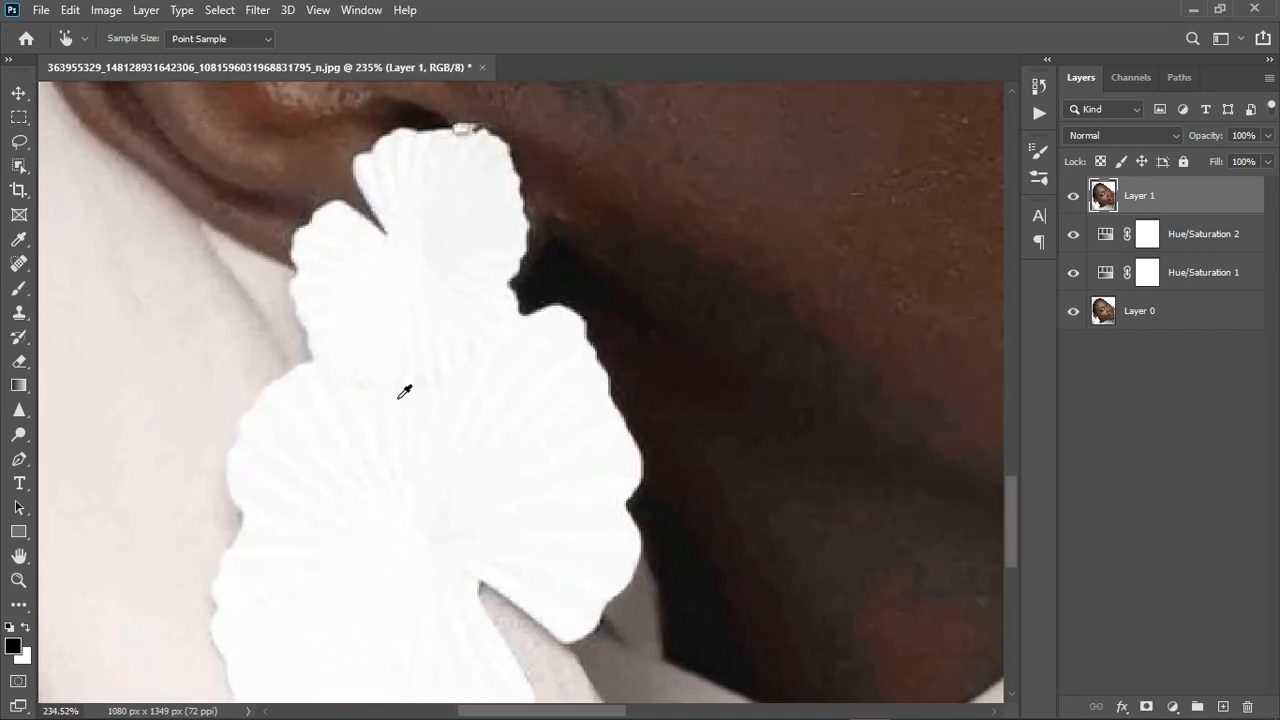
scroll(428, 465, down, 8)
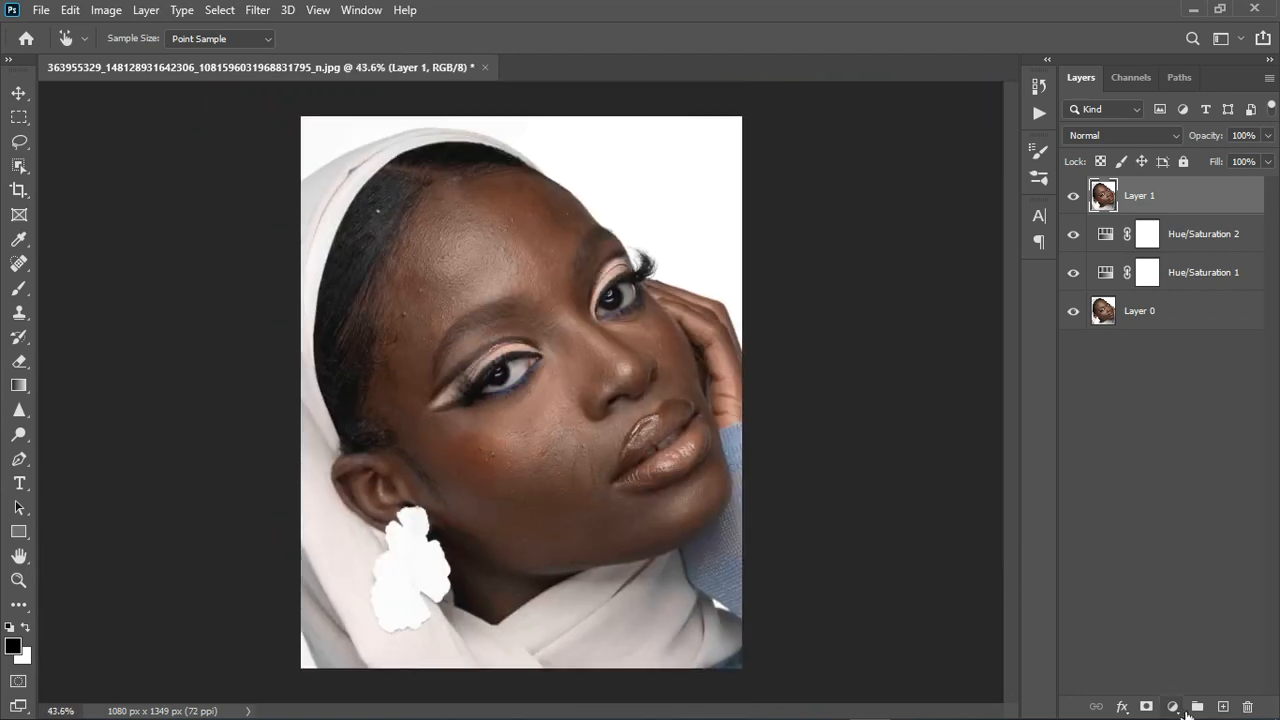
Launch the Camera Raw Filter on Layer 1 from the Filter menu.
click(1173, 707)
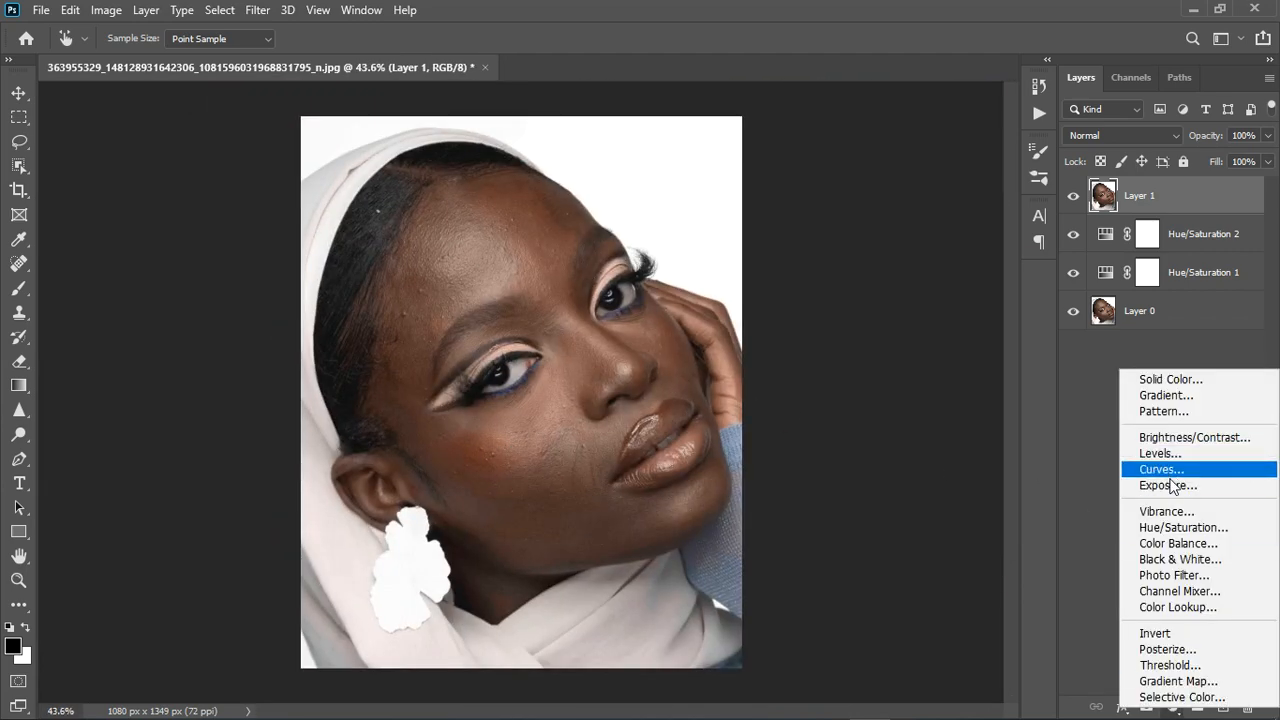
click(257, 14)
click(257, 12)
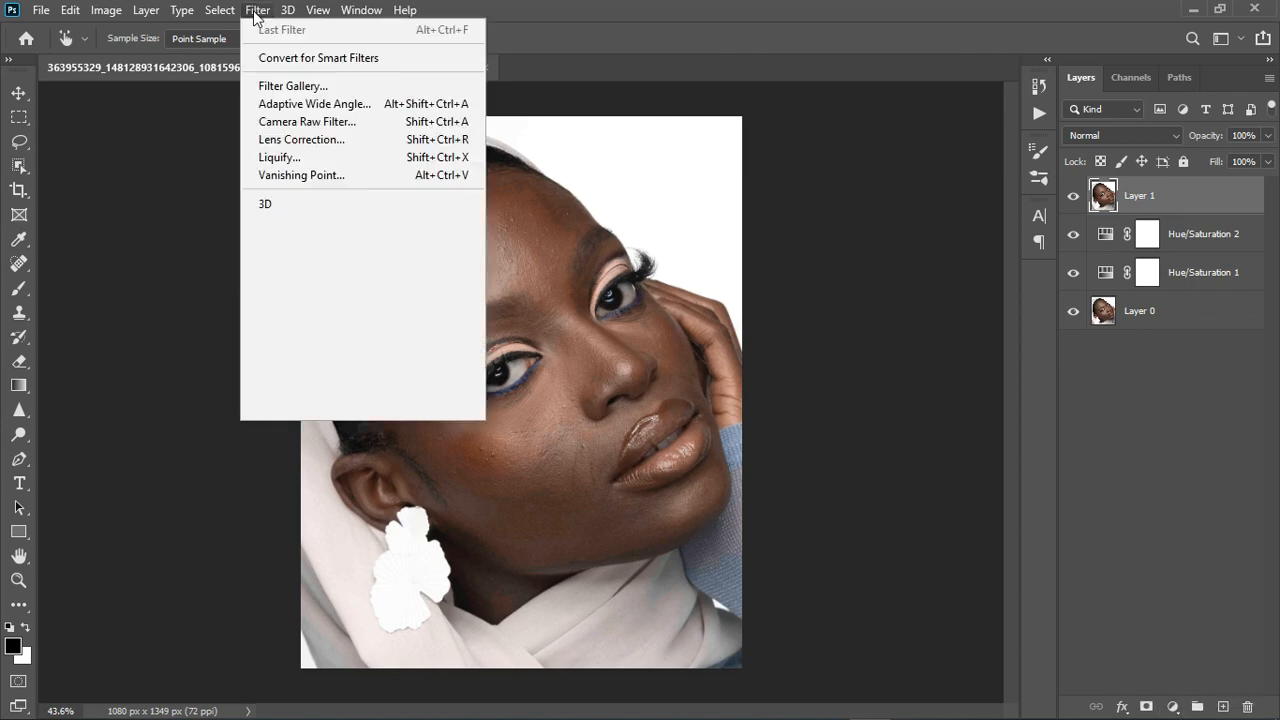
click(307, 122)
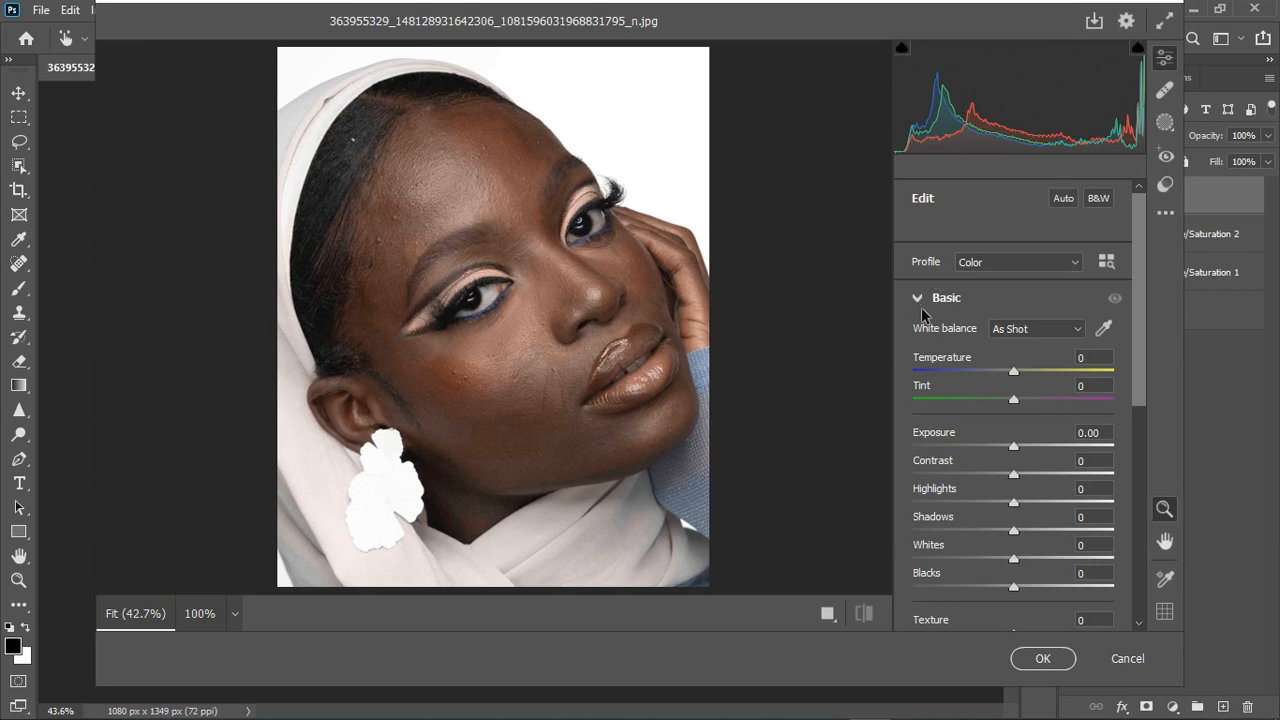
Pull Camera Raw Whites down to -68, checking the cheek and earring against the original.
scroll(971, 446, down, 3)
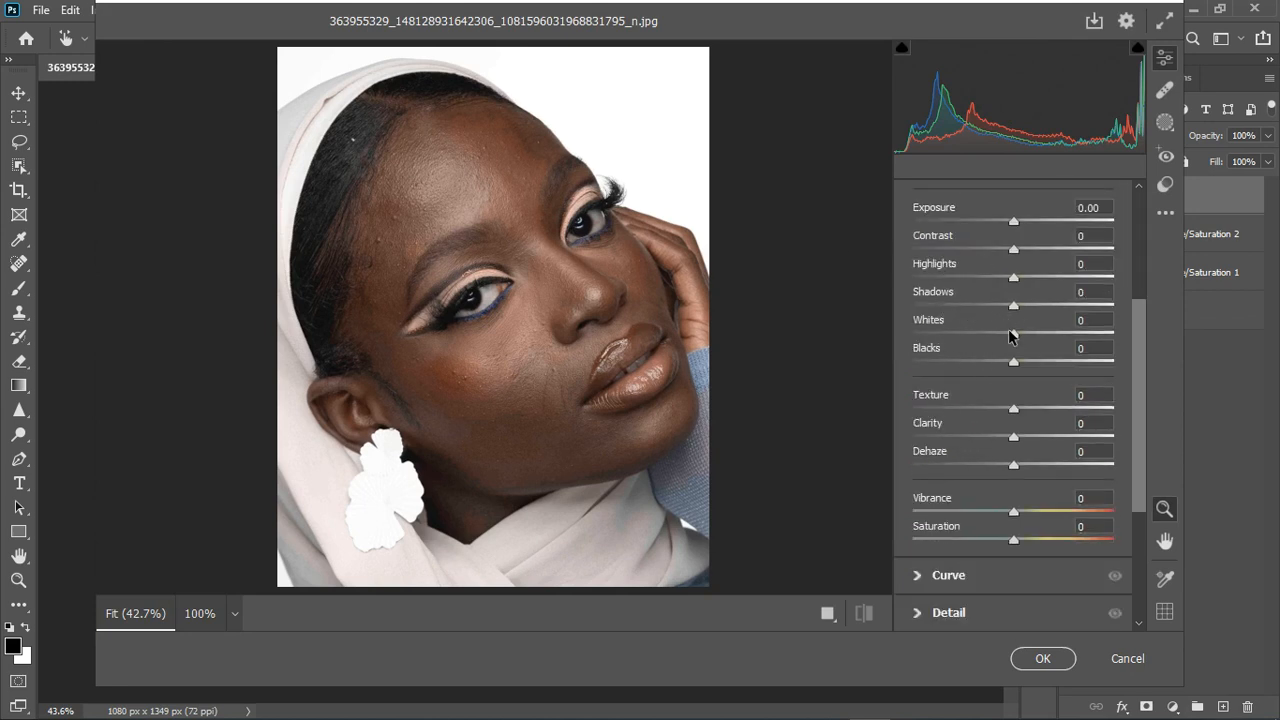
drag(1011, 335, 934, 345)
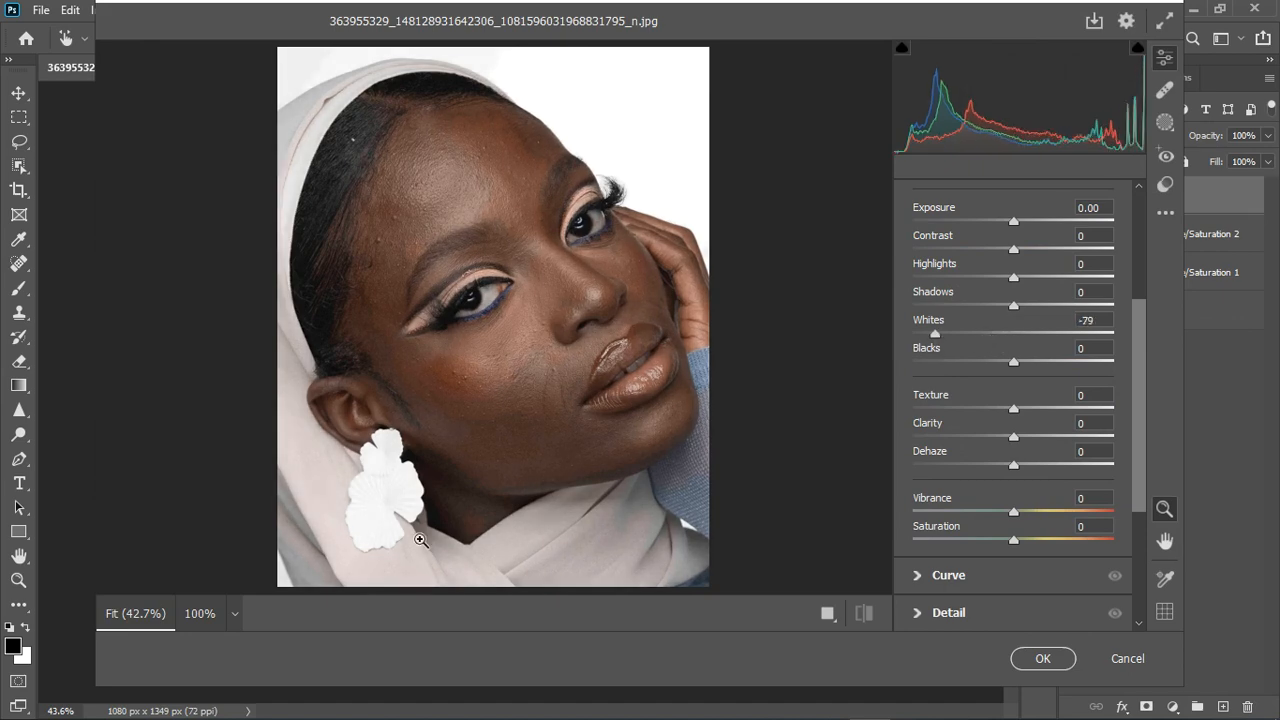
scroll(372, 543, up, 2)
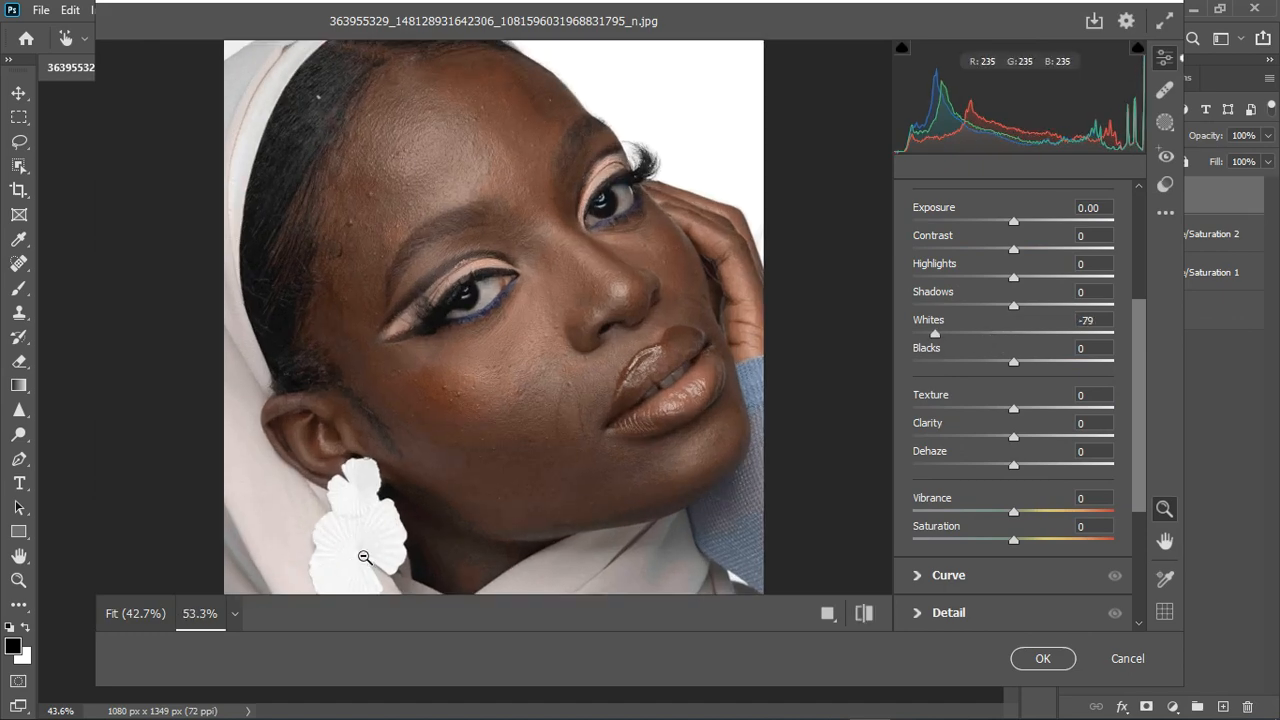
scroll(360, 555, down, 2)
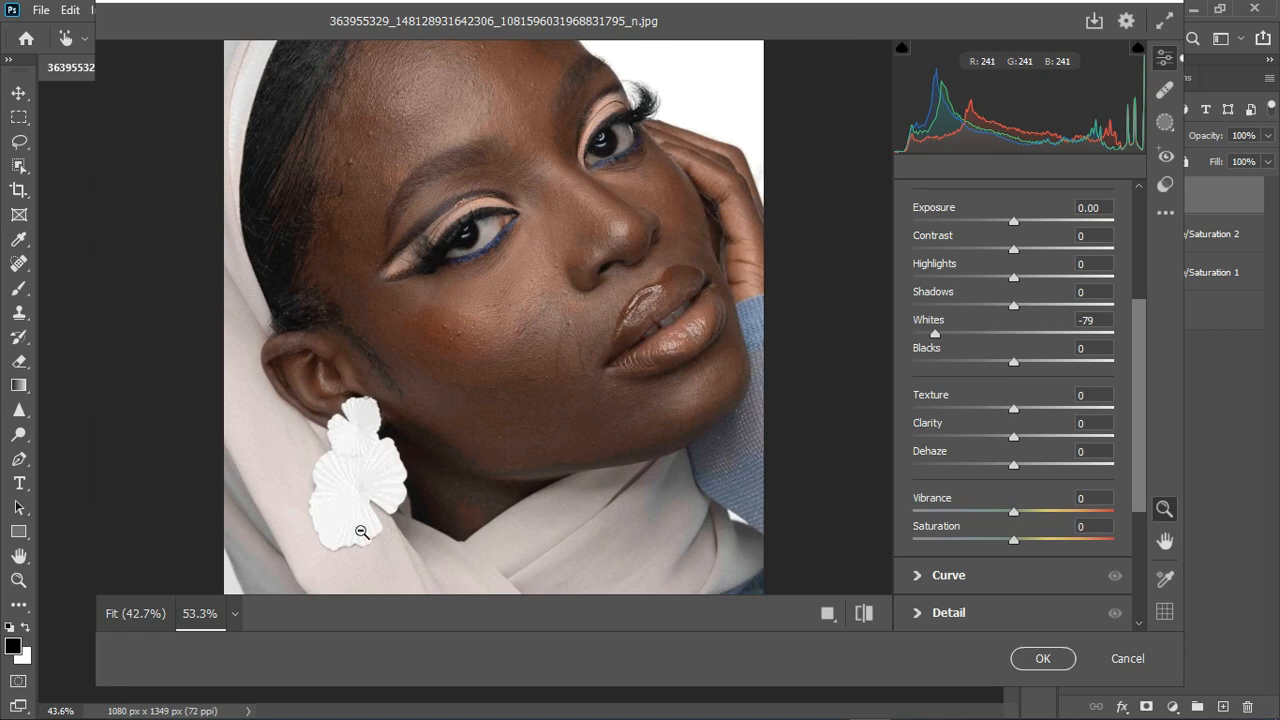
scroll(354, 522, up, 3)
scroll(354, 522, up, 1)
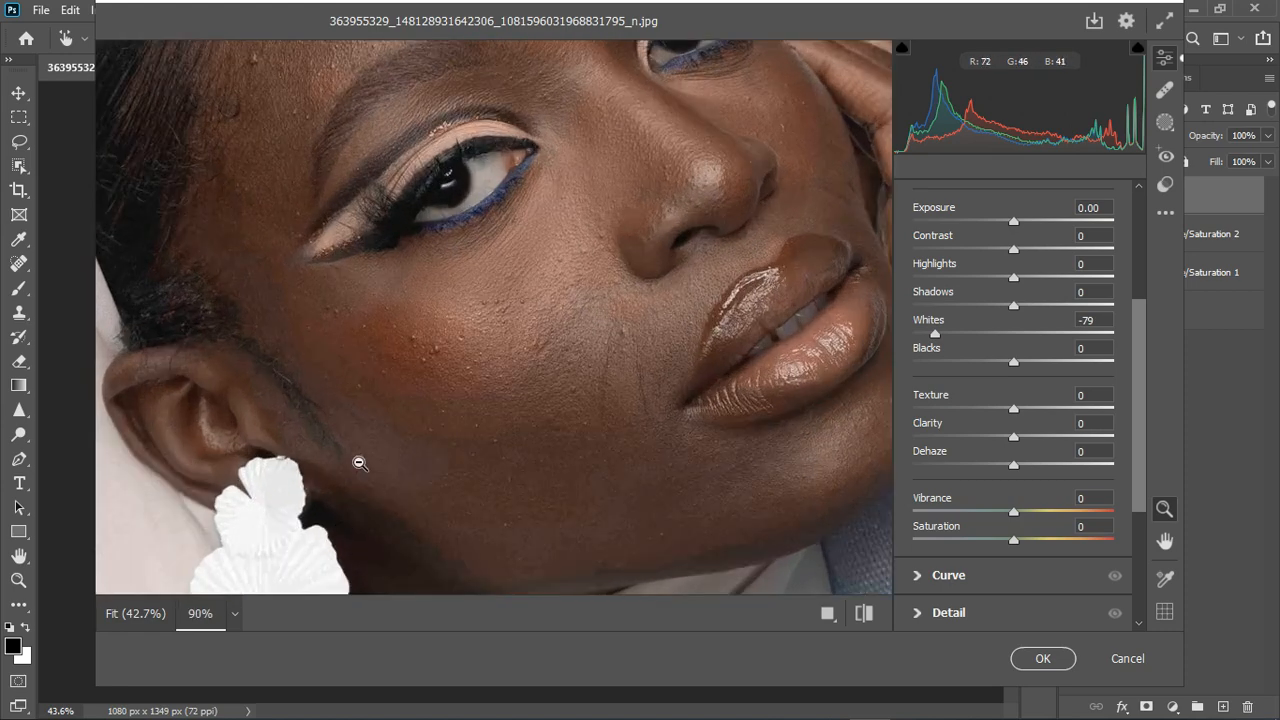
key(space)
drag(367, 458, 443, 302)
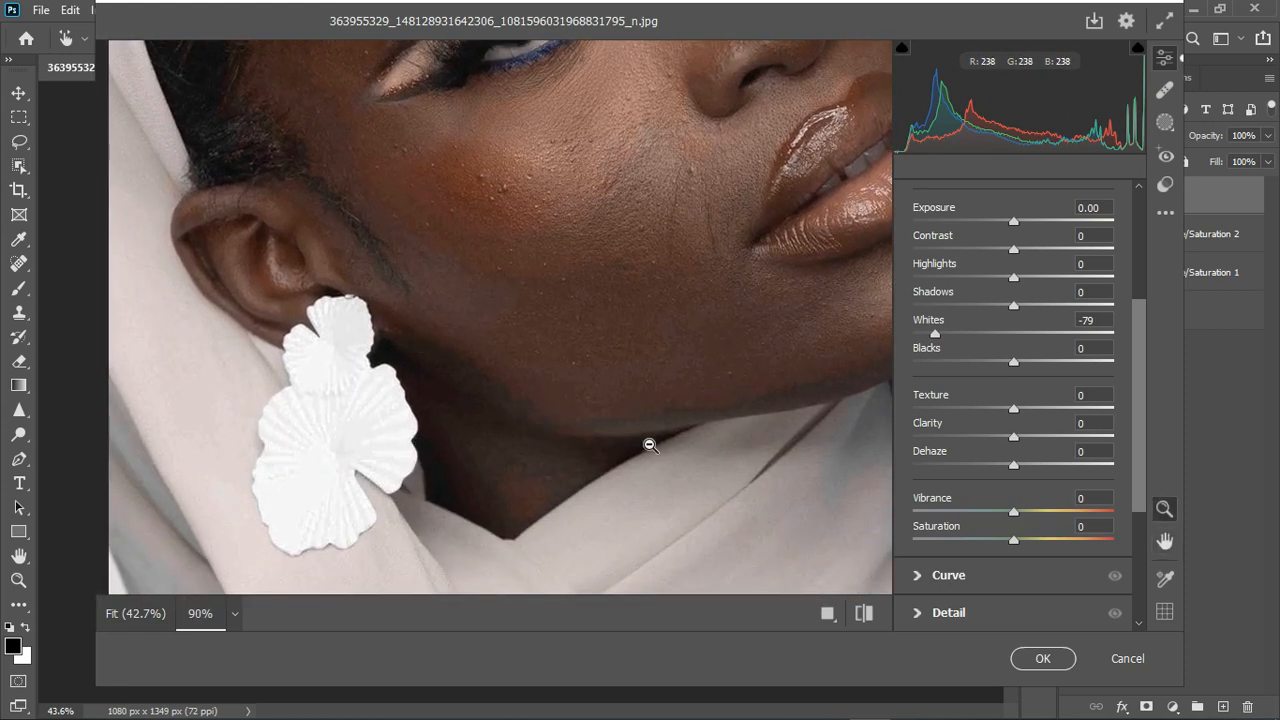
click(864, 614)
click(865, 614)
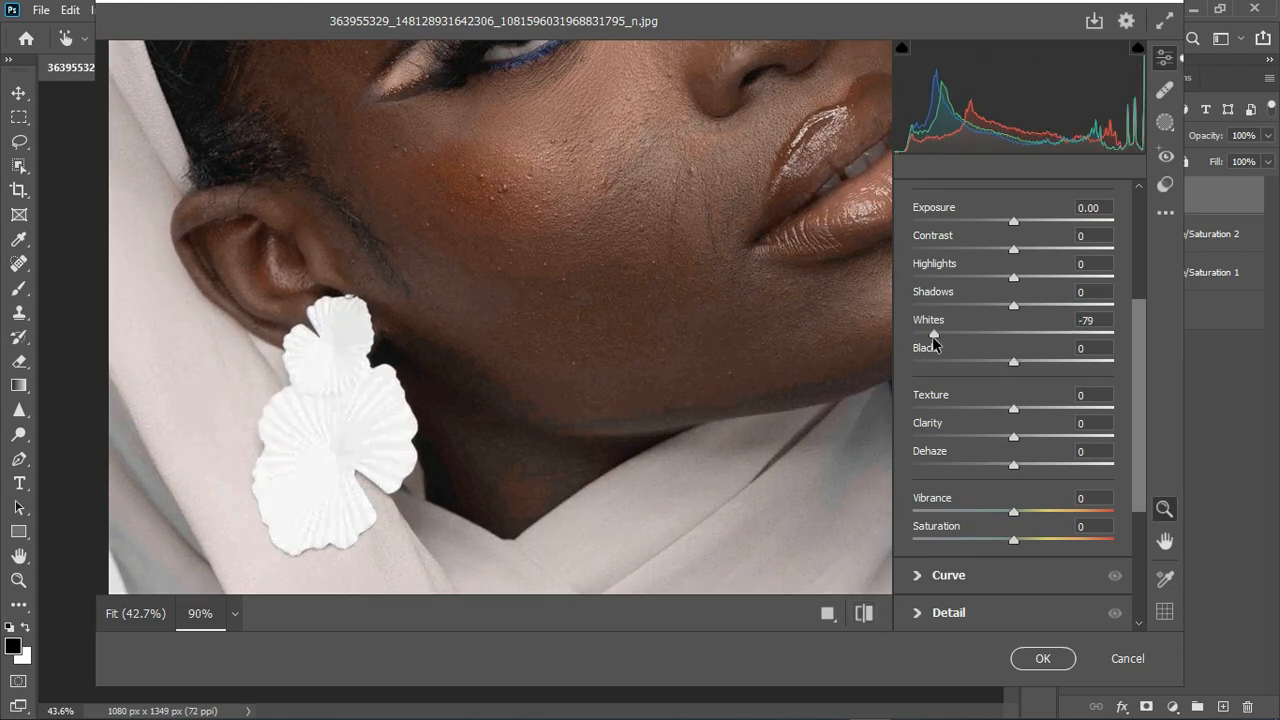
mouse_move(934, 335)
mouse_down()
mouse_move(921, 338)
mouse_move(945, 337)
mouse_up()
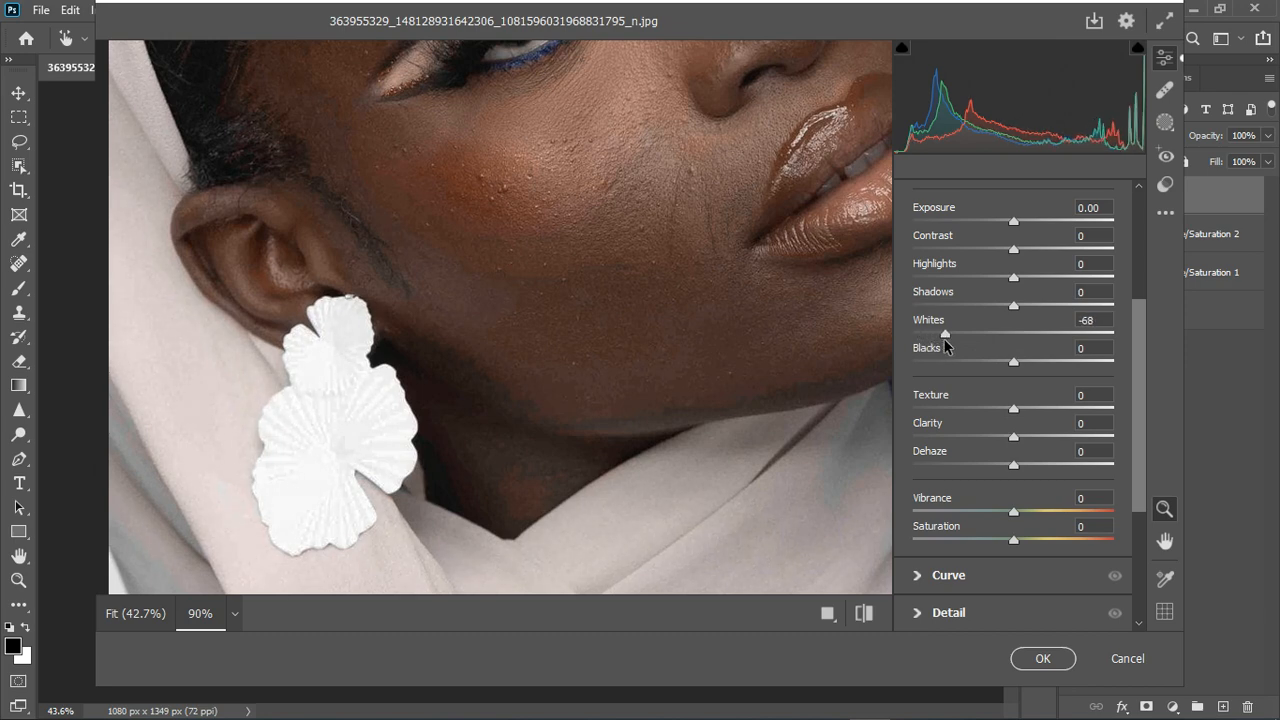
alt+click(646, 411)
alt+click(545, 365)
alt+click(545, 365)
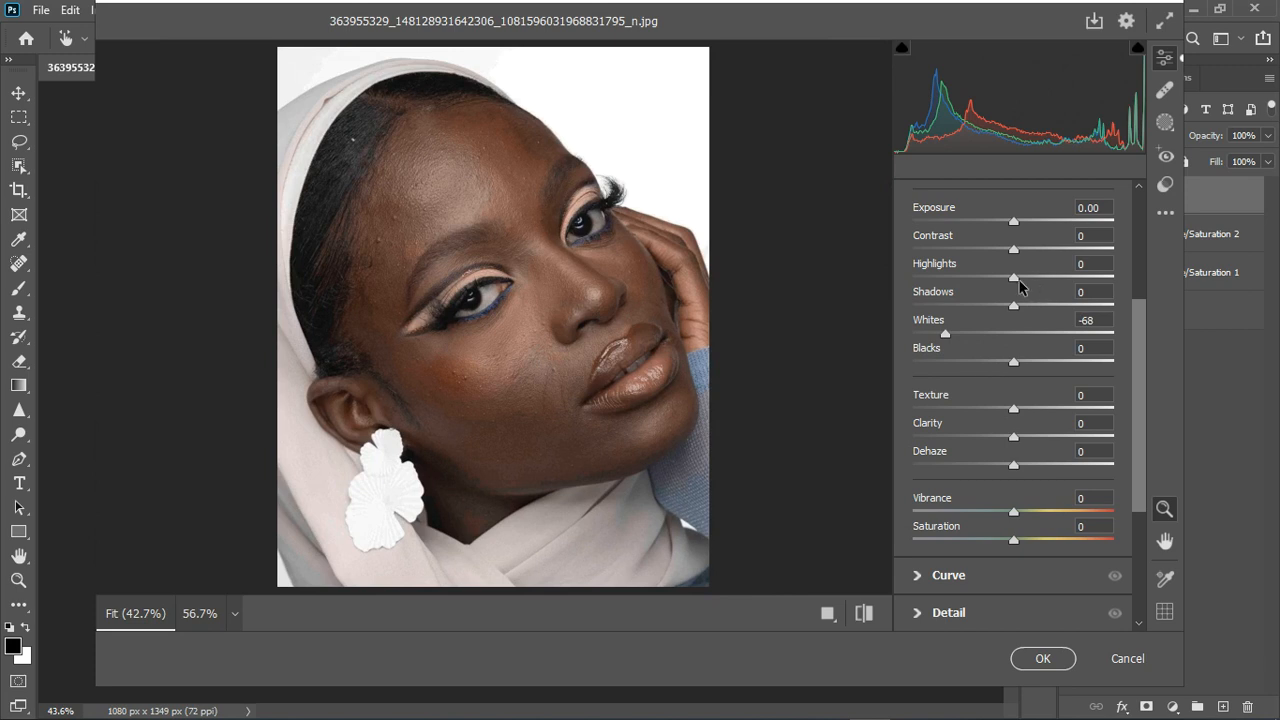
Set Highlights to -20, Blacks to +7 and Shadows to -17.
drag(1014, 278, 995, 283)
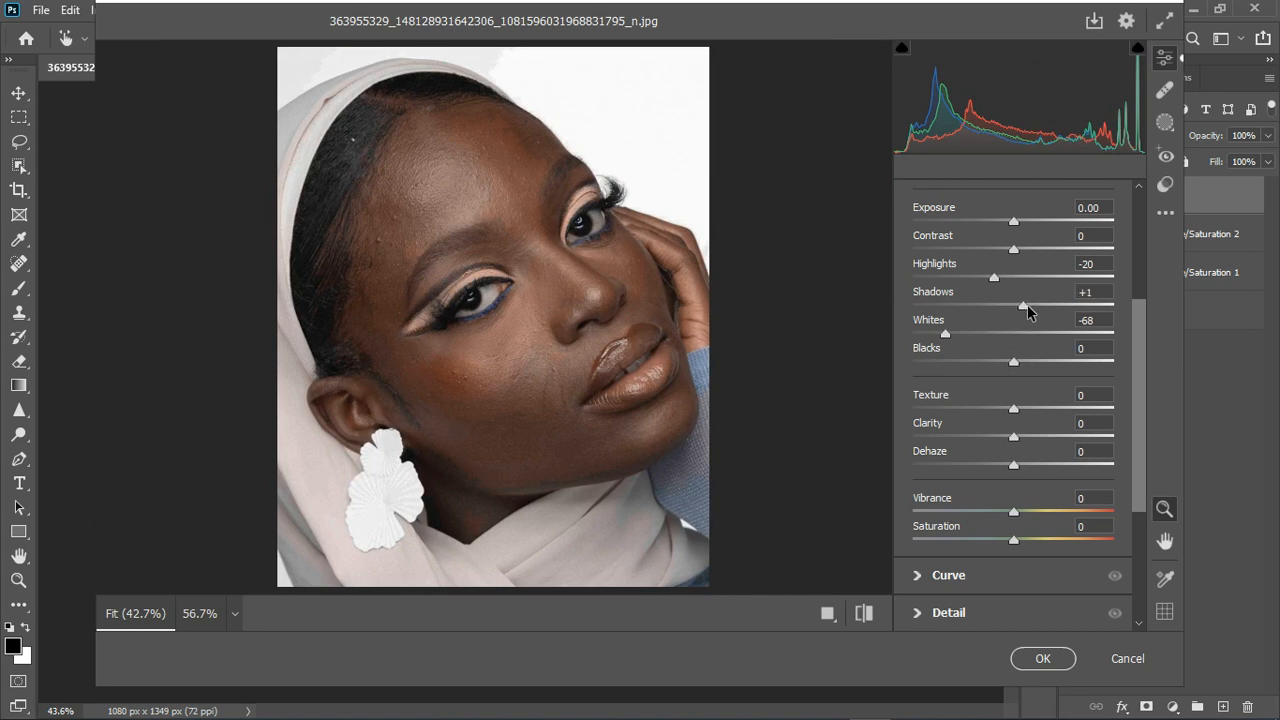
drag(1027, 304, 1028, 304)
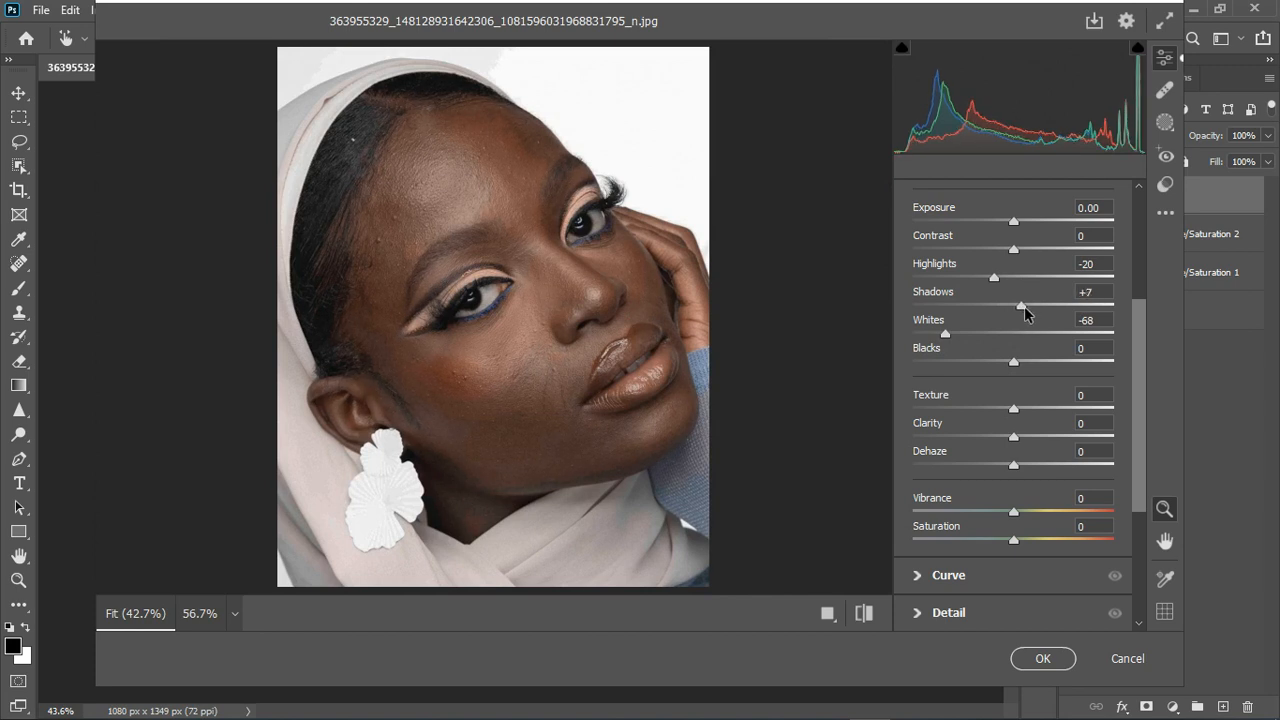
drag(1021, 362, 1023, 363)
drag(1020, 305, 992, 306)
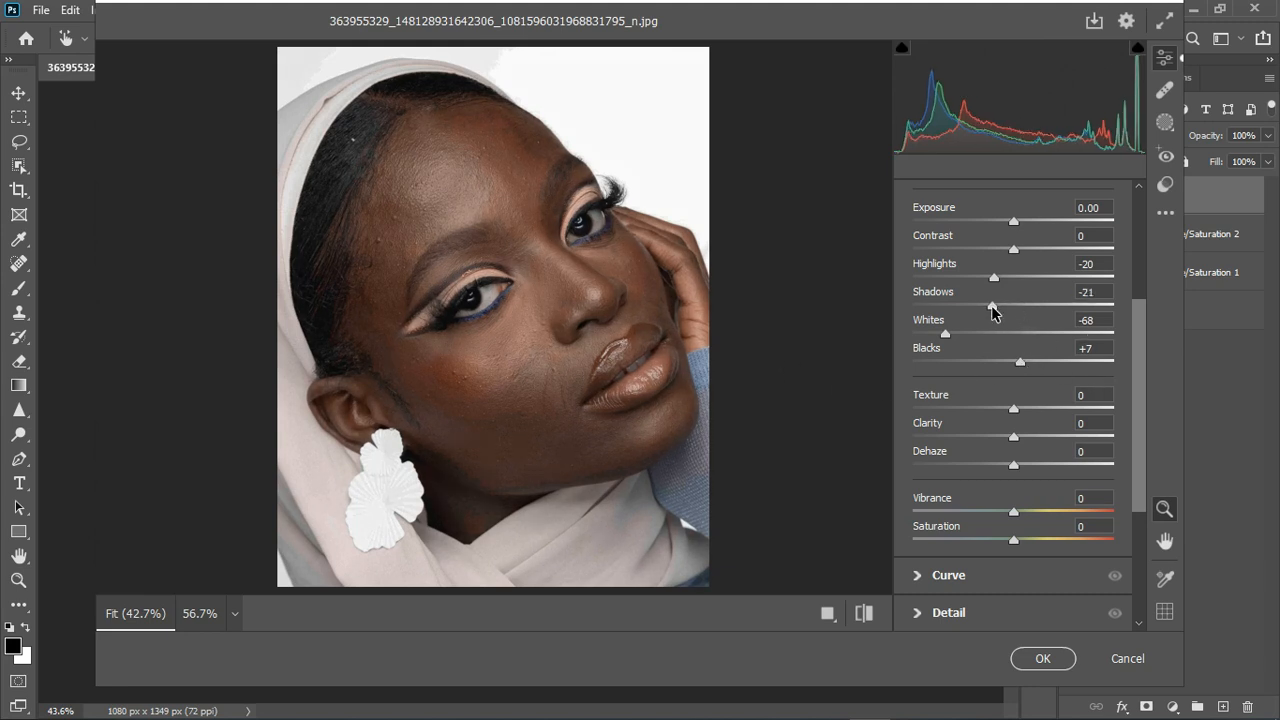
drag(995, 305, 998, 306)
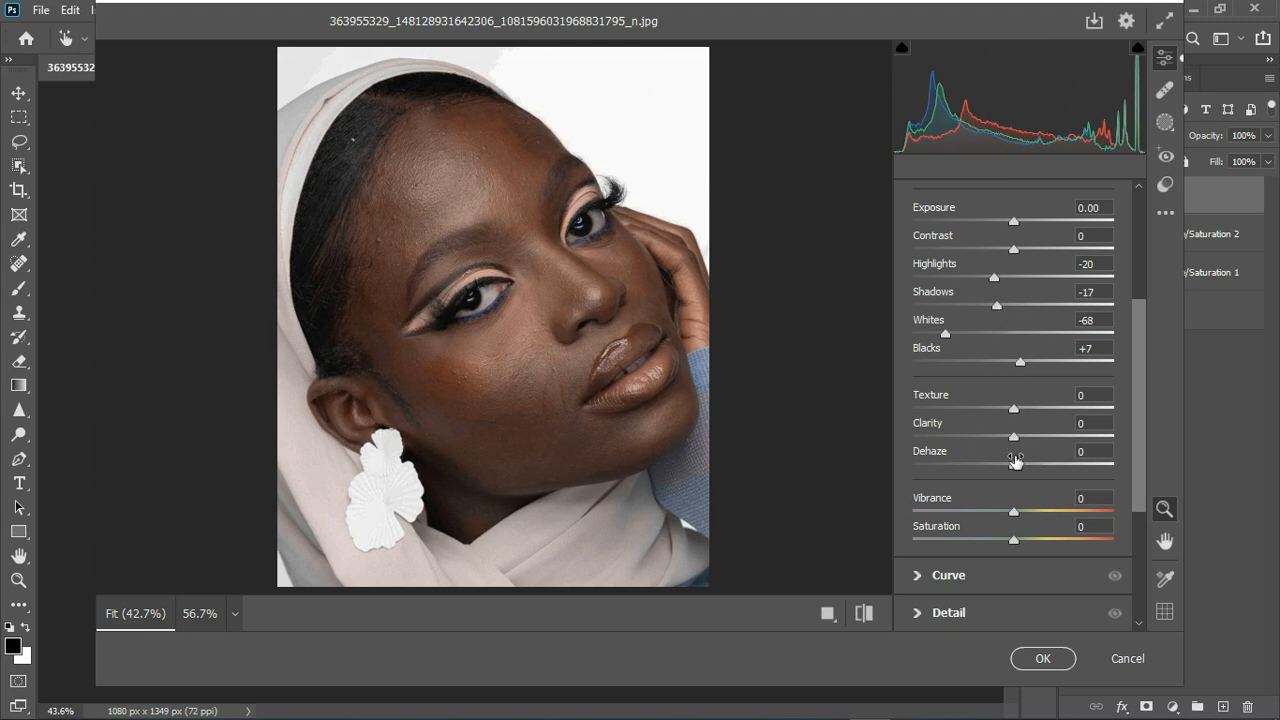
scroll(1002, 262, up, 3)
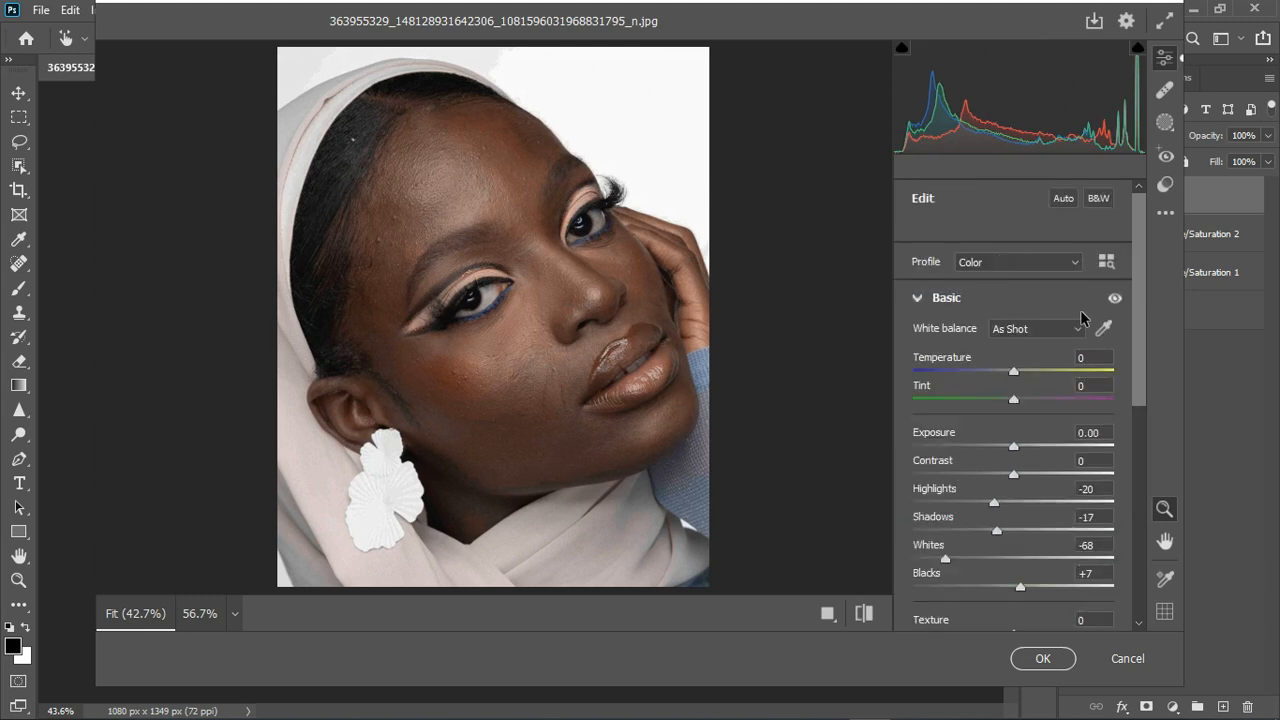
Sample the scarf with the White Balance eyedropper for Temperature -9, Tint -13.
click(1104, 328)
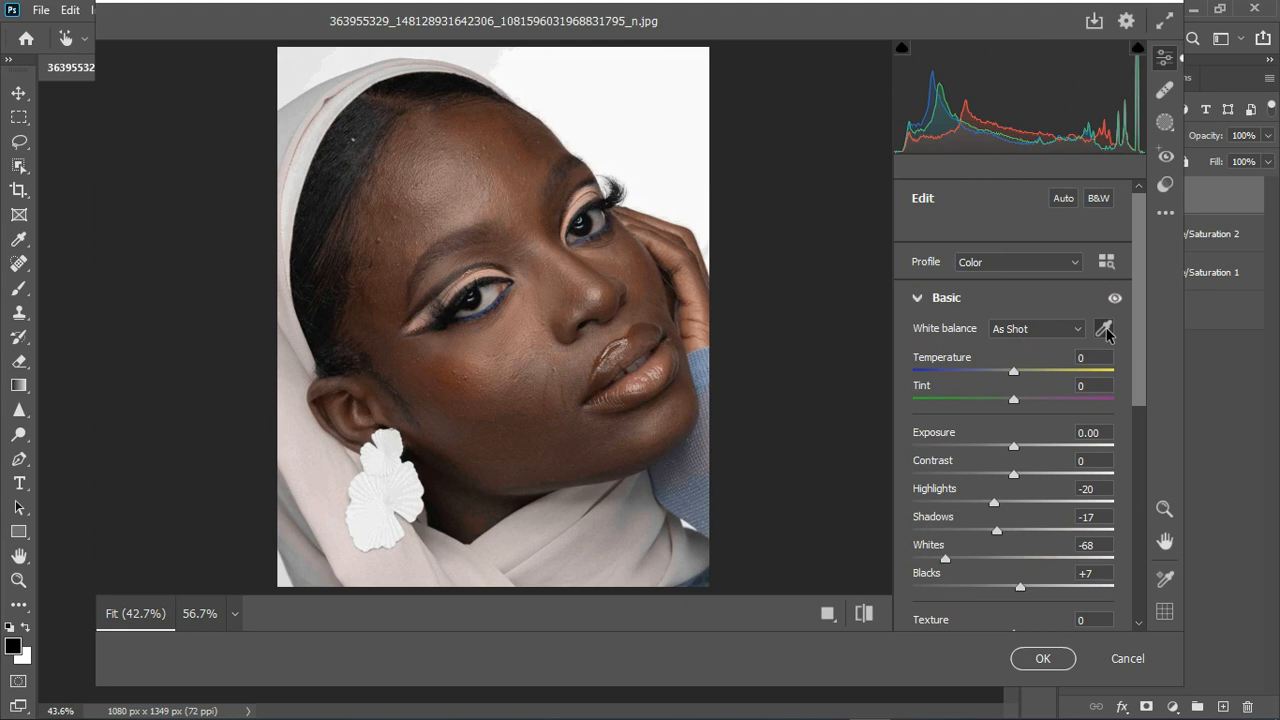
click(495, 305)
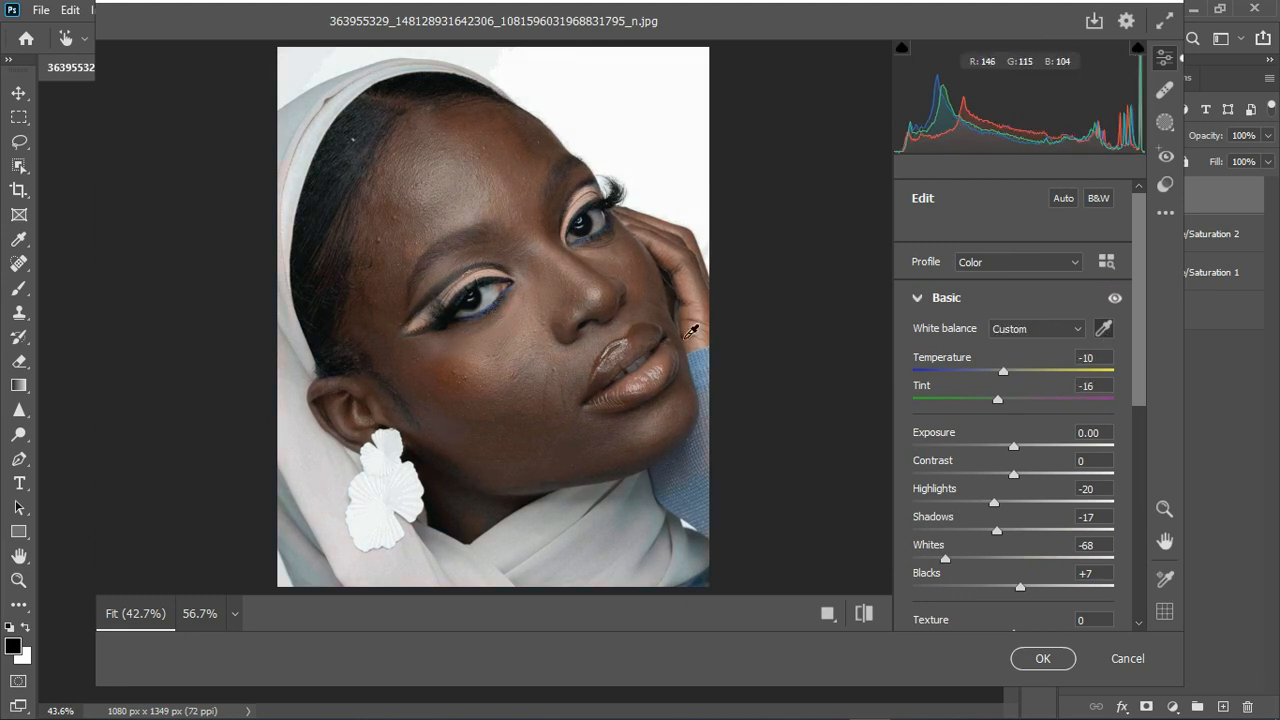
key(ctrl+z)
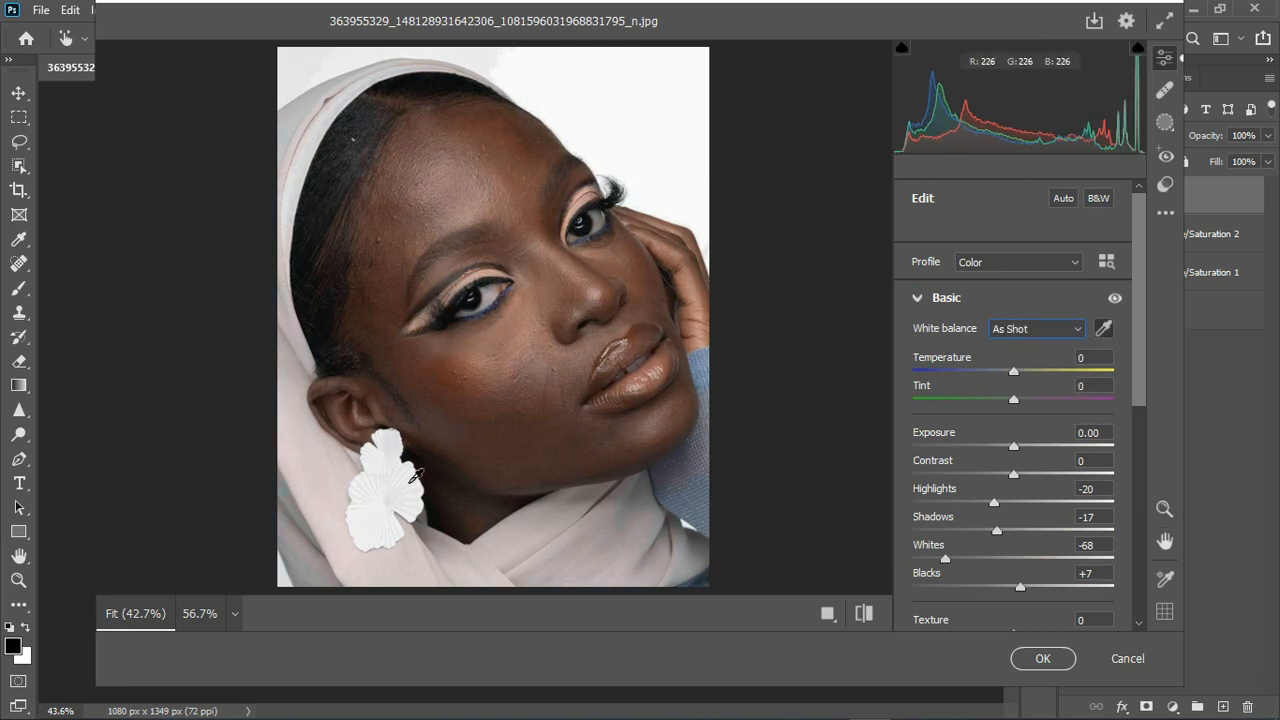
click(604, 233)
key(ctrl+z)
click(572, 527)
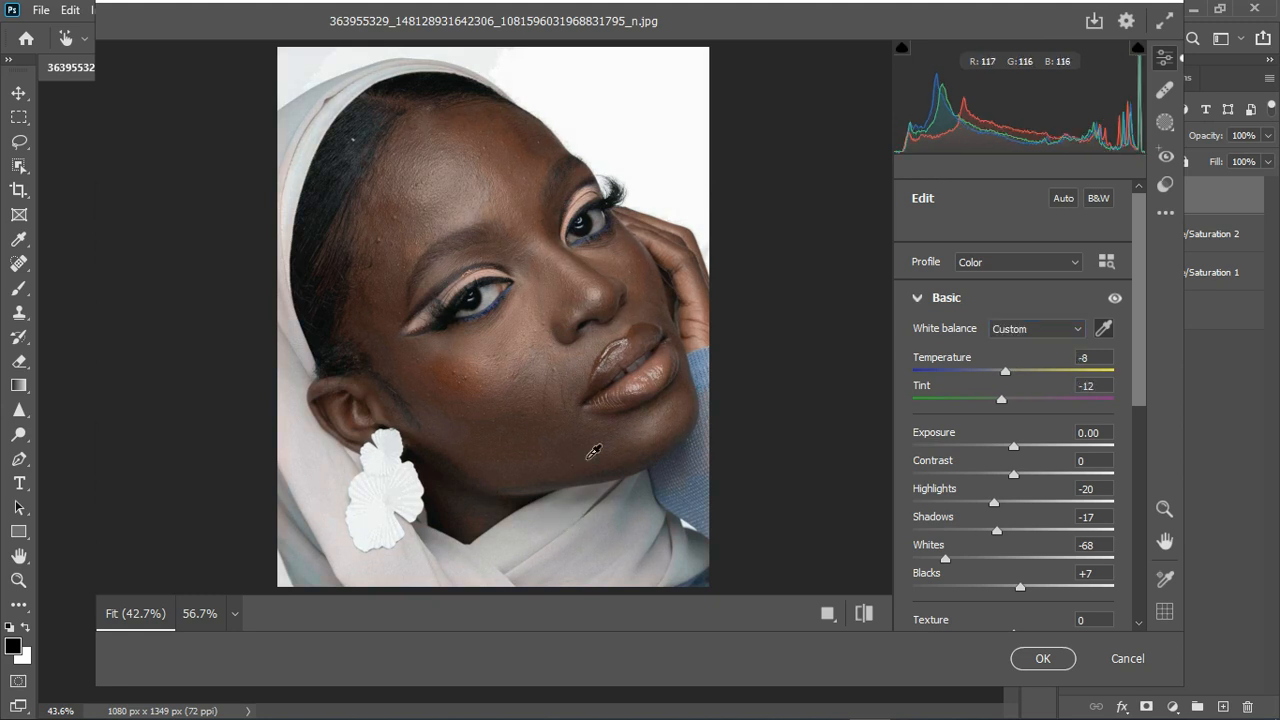
drag(1002, 402, 1011, 382)
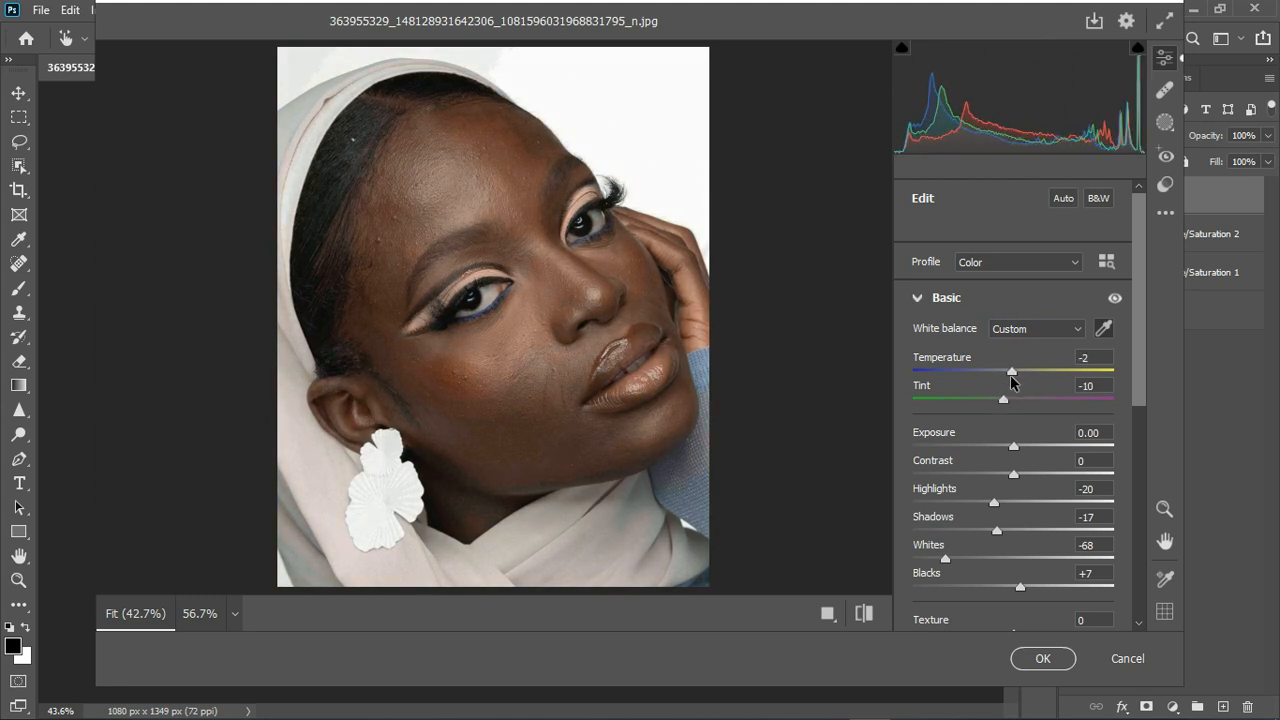
click(525, 541)
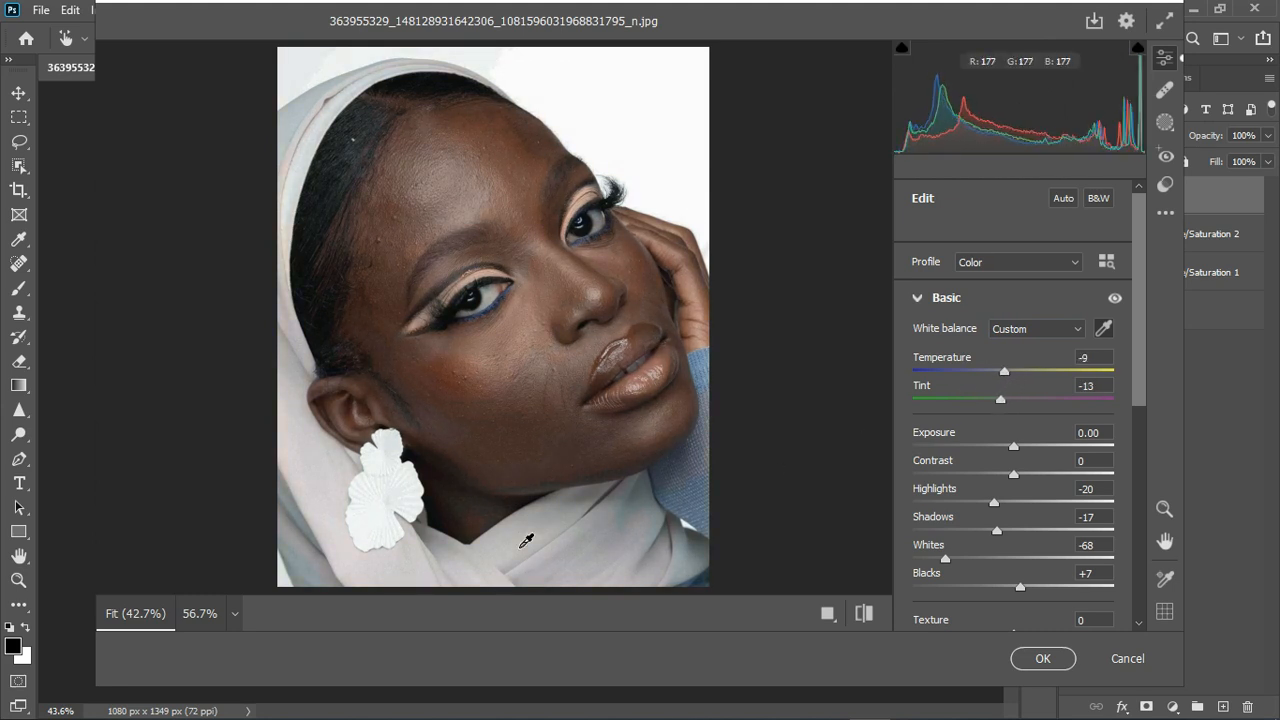
Compare with Basic adjustments toggled off, collapse Basic, and apply the Camera Raw filter.
click(1114, 299)
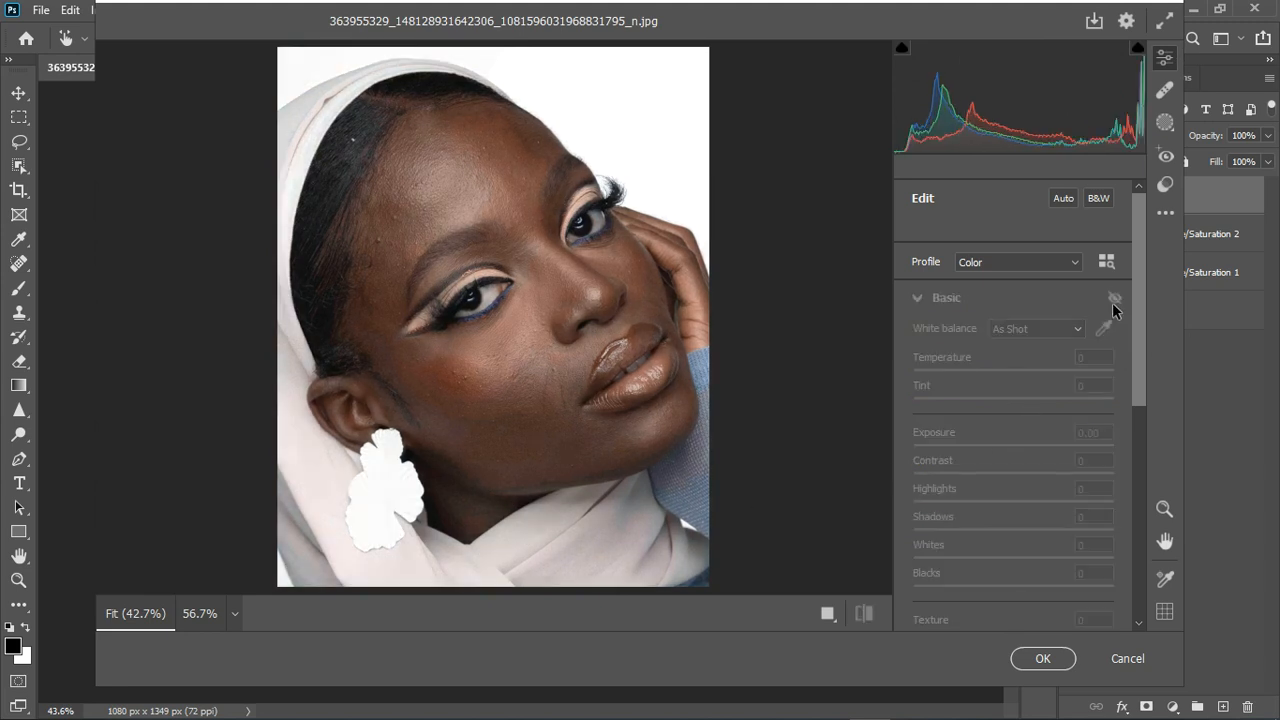
click(1114, 299)
click(1114, 299)
click(1114, 299)
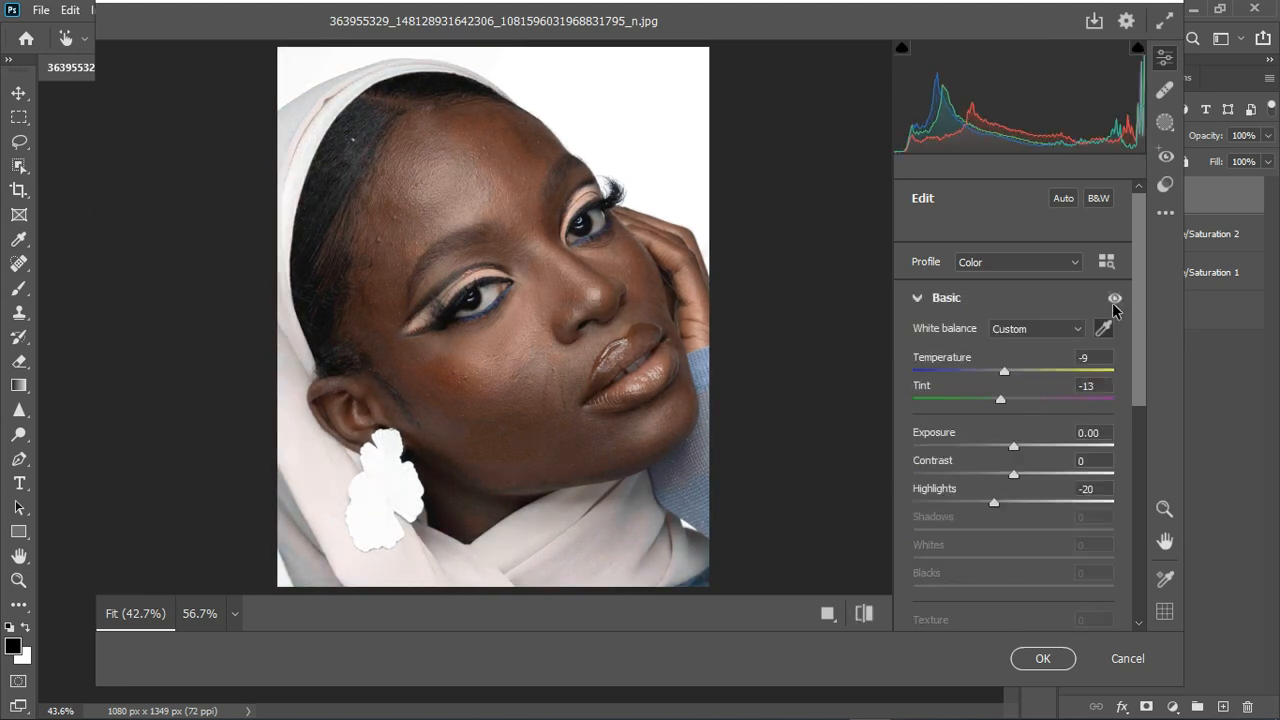
click(927, 306)
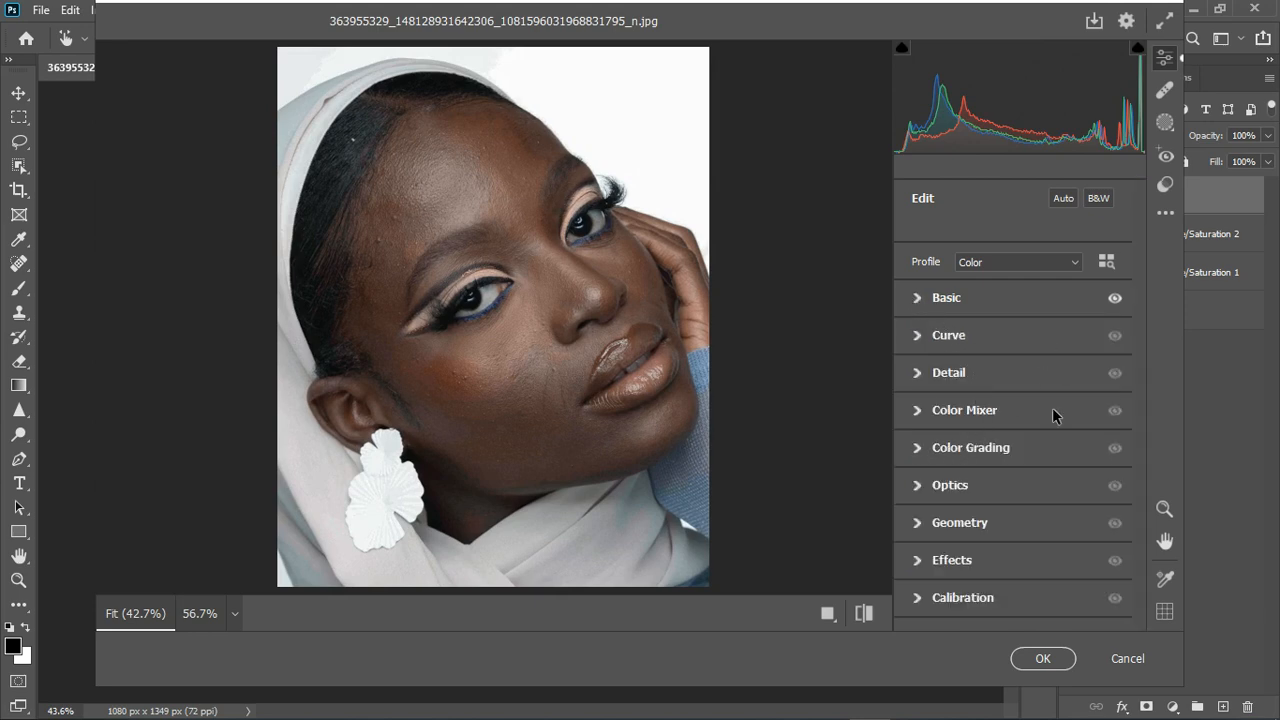
click(1024, 664)
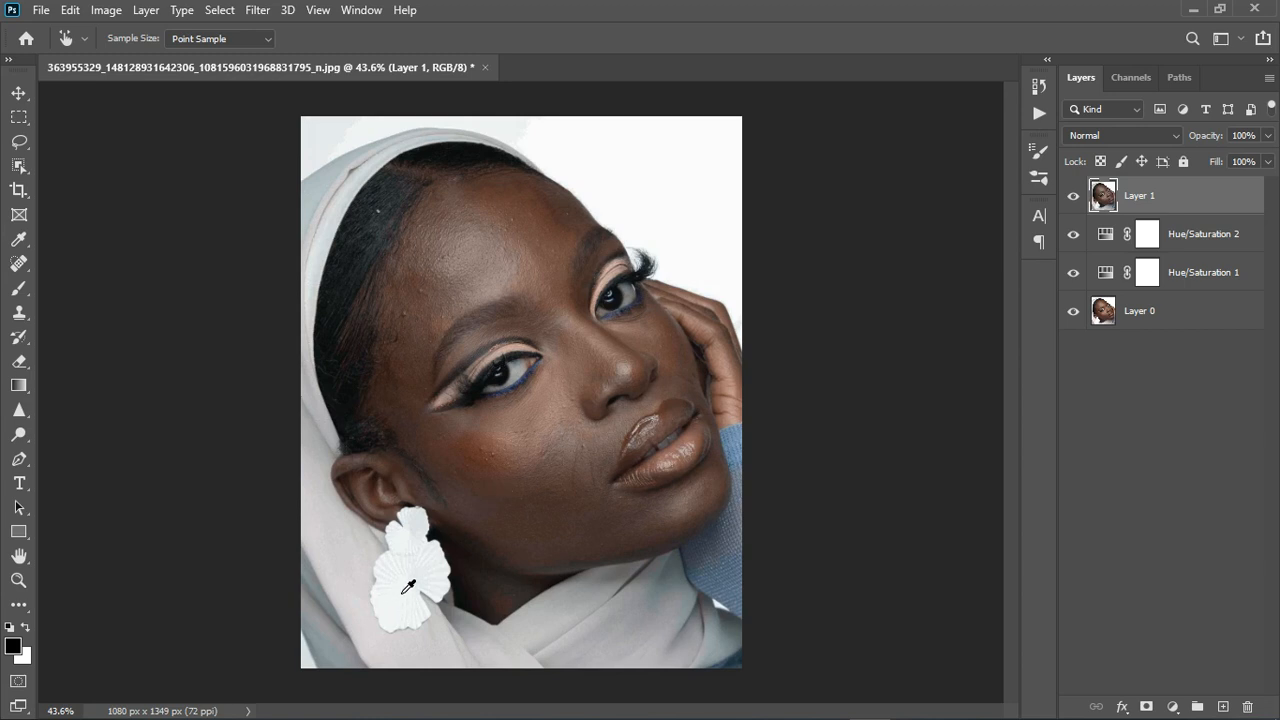
Check Layer 1 on and off, then add a layer mask to it.
click(1074, 197)
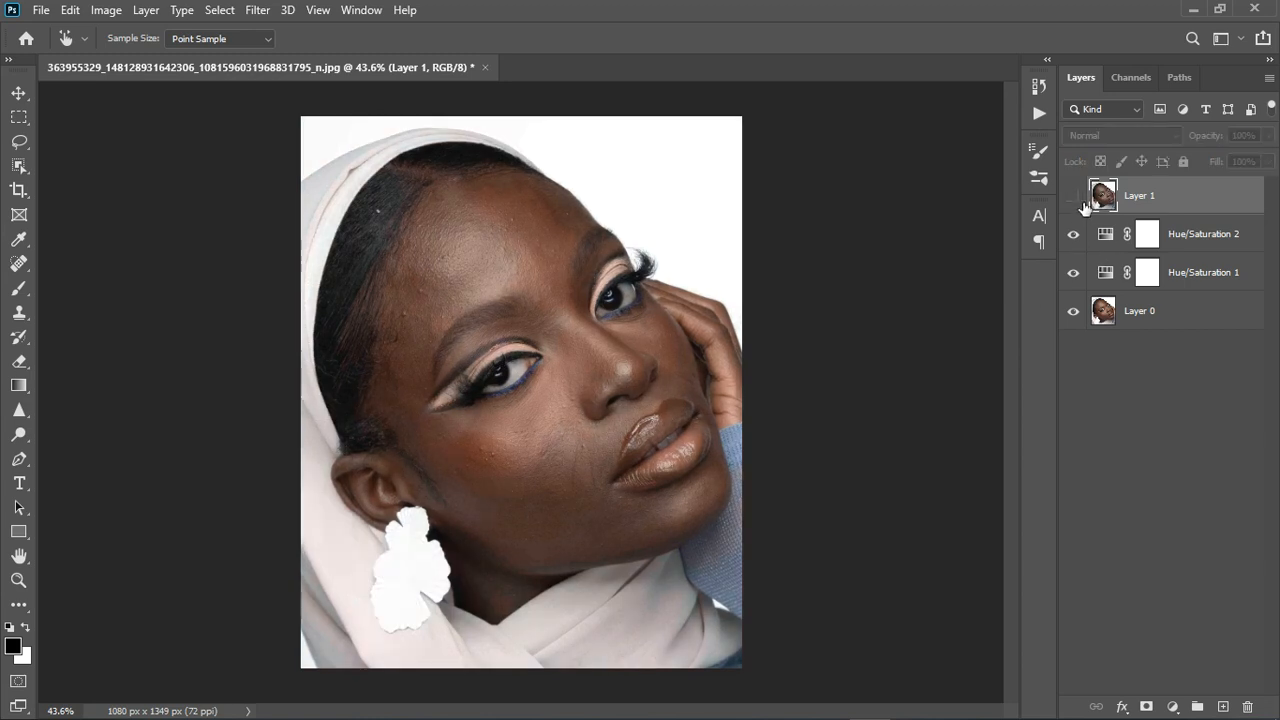
click(1074, 197)
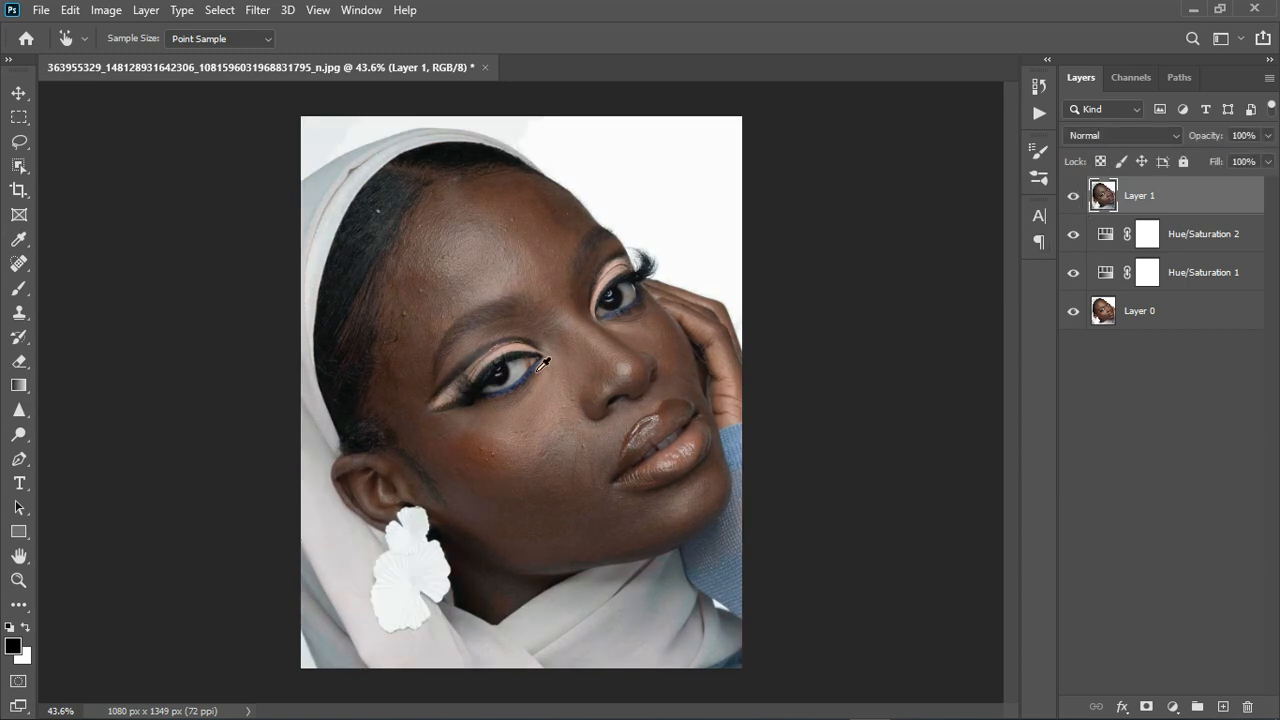
click(1147, 704)
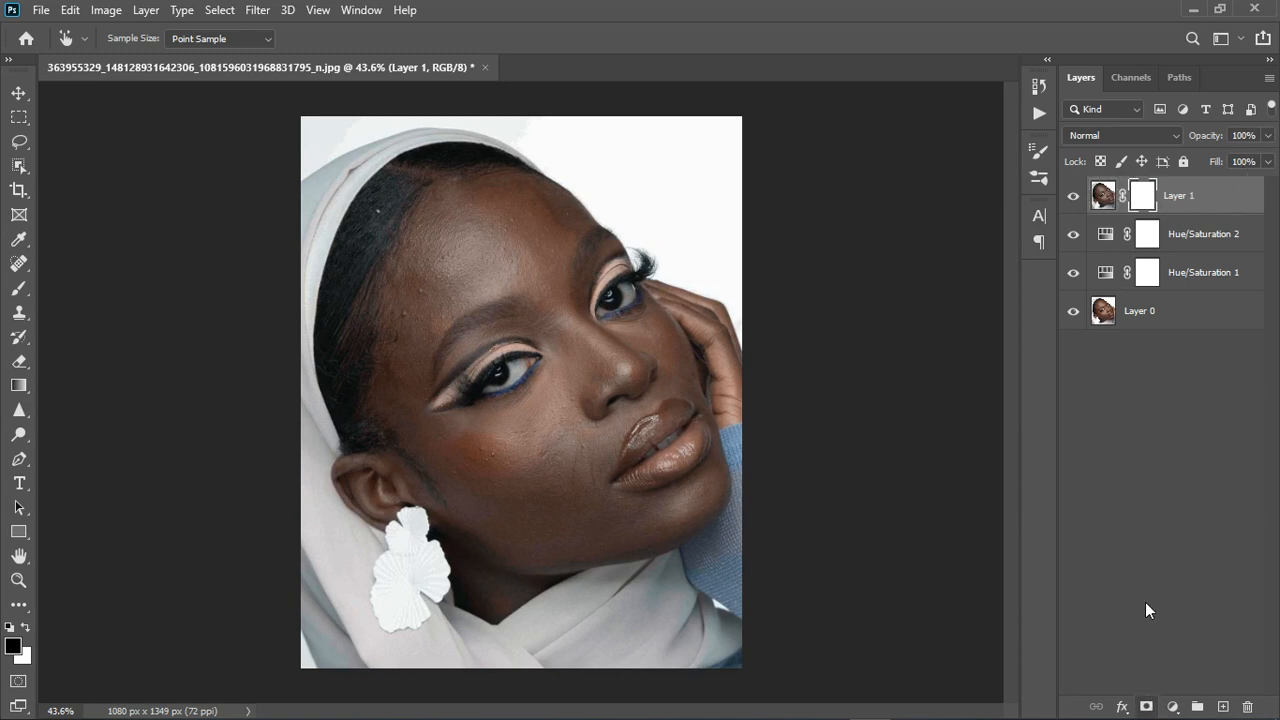
Paint the mask black over the face with a 500-pixel brush, then paint it white again.
key(x)
key(b)
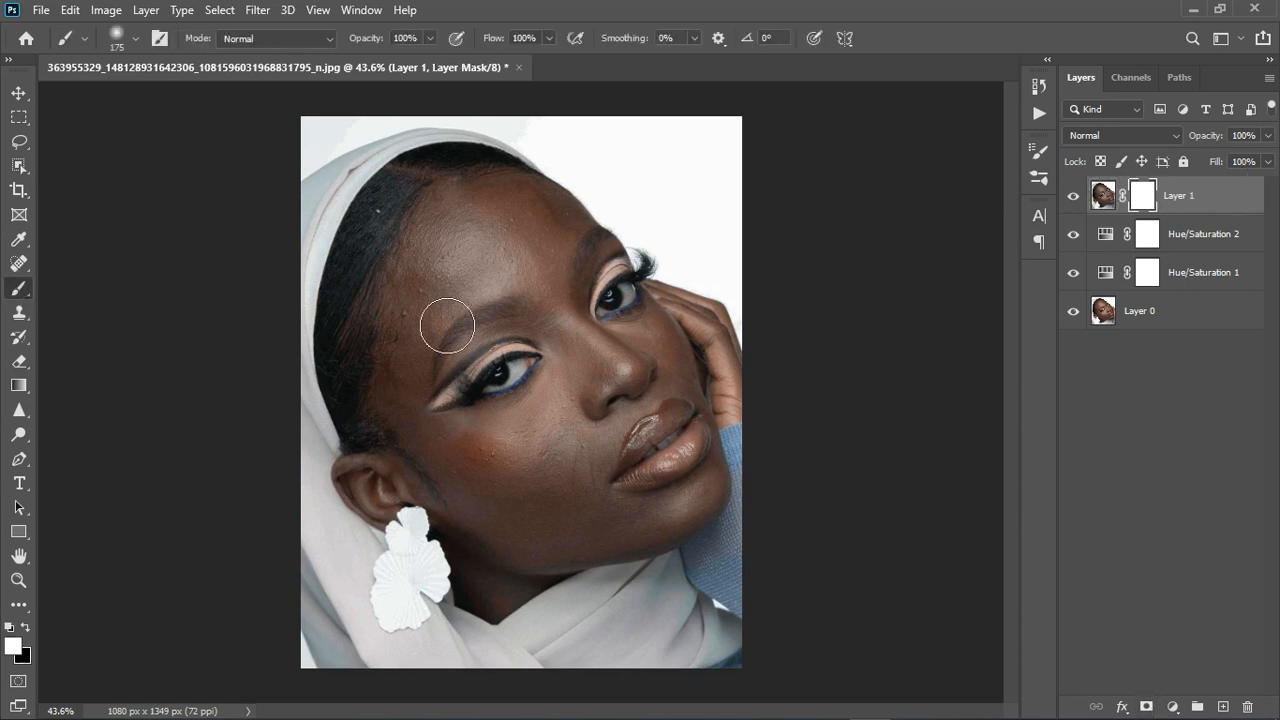
key(bracketright)
key(bracketright)
key(bracketright)
key(bracketright)
key(bracketright)
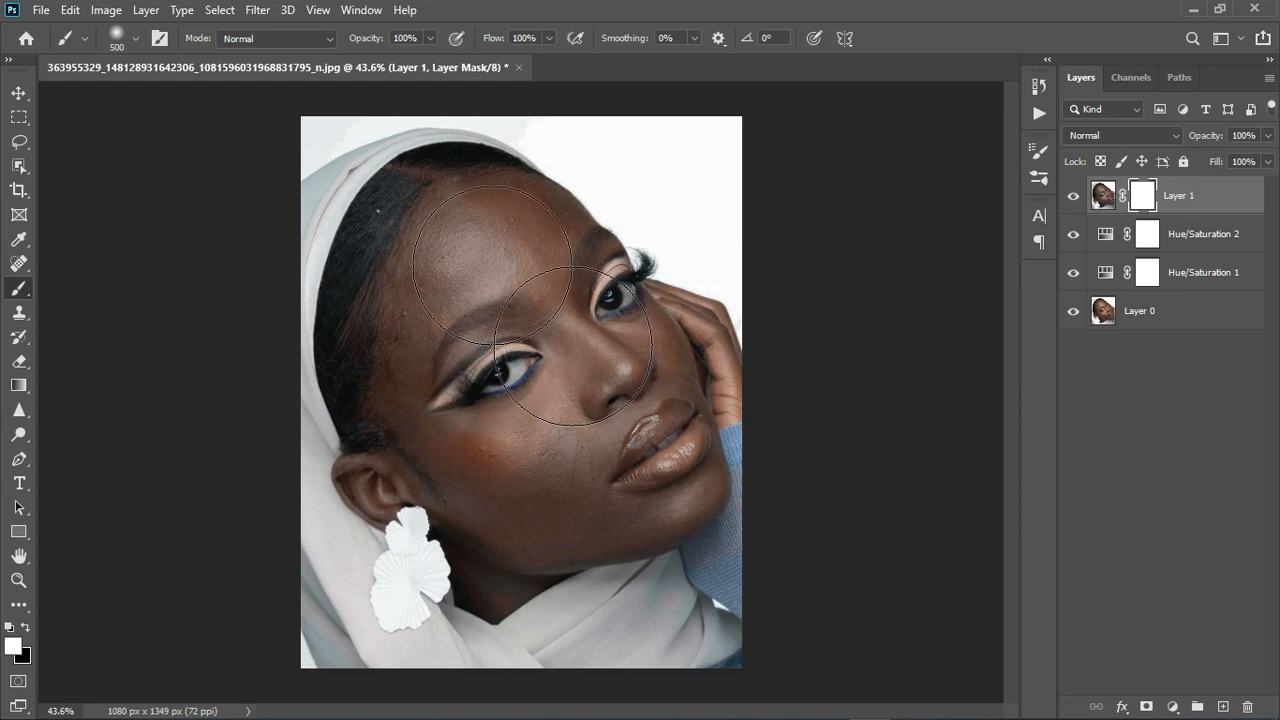
key(x)
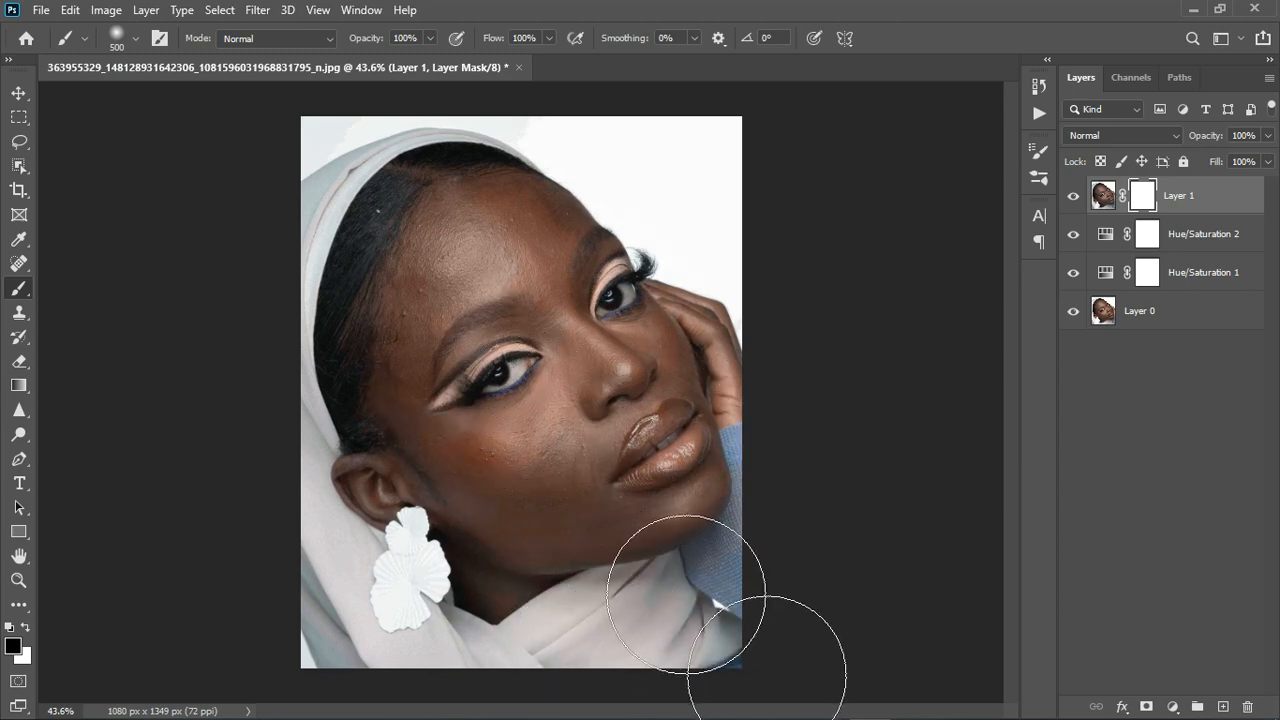
mouse_move(686, 594)
mouse_down()
mouse_move(671, 597)
mouse_move(656, 556)
mouse_up()
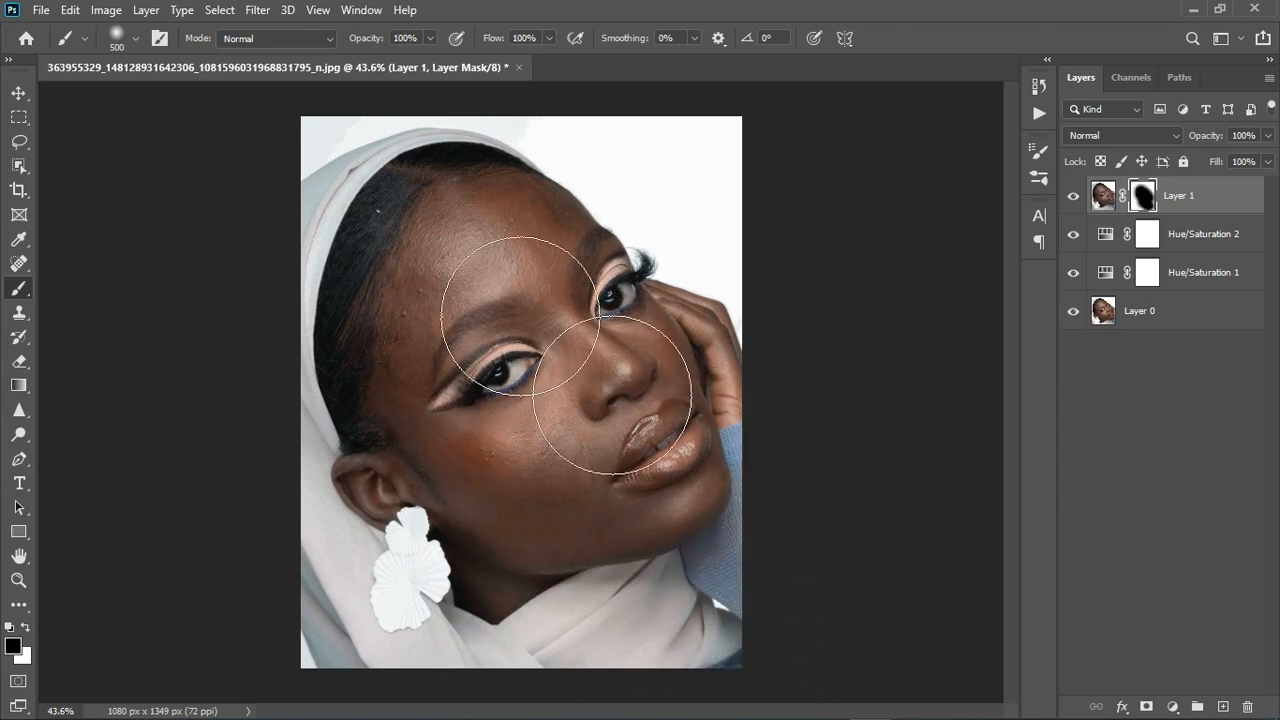
key(x)
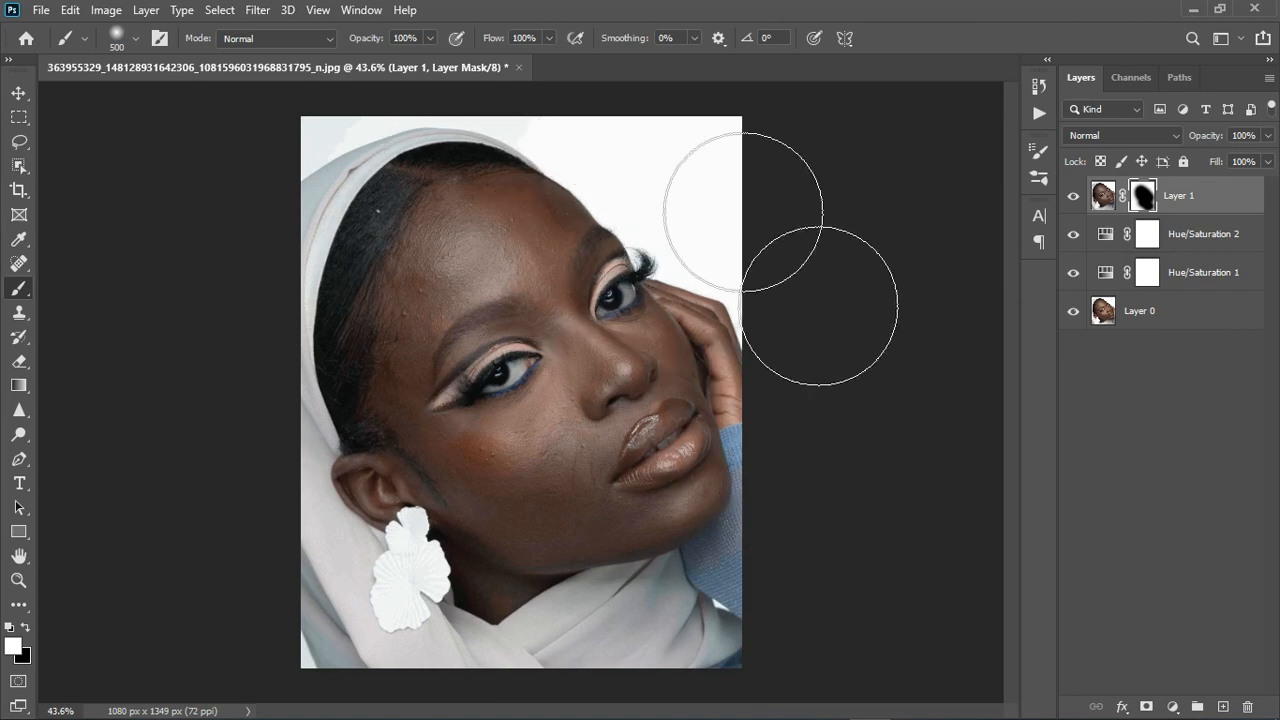
mouse_move(818, 306)
mouse_down()
mouse_move(597, 514)
mouse_move(504, 208)
mouse_move(734, 500)
mouse_move(1033, 430)
mouse_move(1227, 246)
mouse_up()
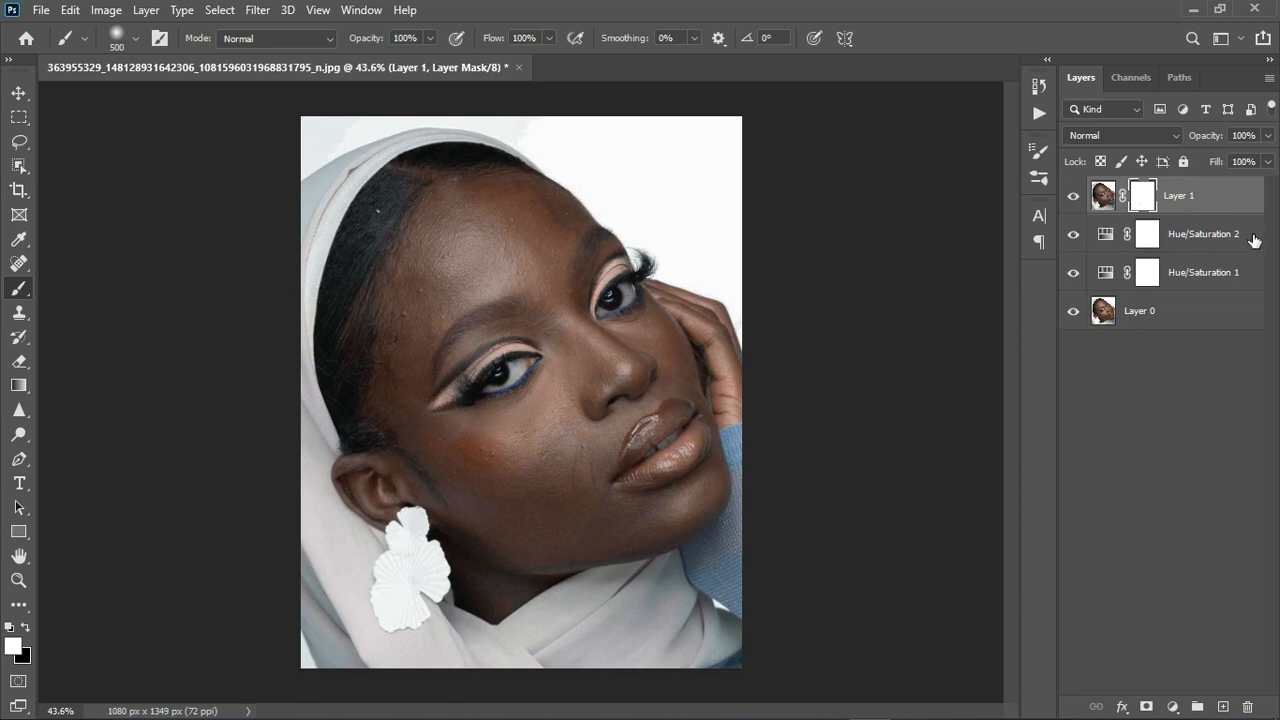
Stamp the visible image into Layer 2 and duplicate it twice with Ctrl+J.
key(ctrl+alt+shift+e)
key(x)
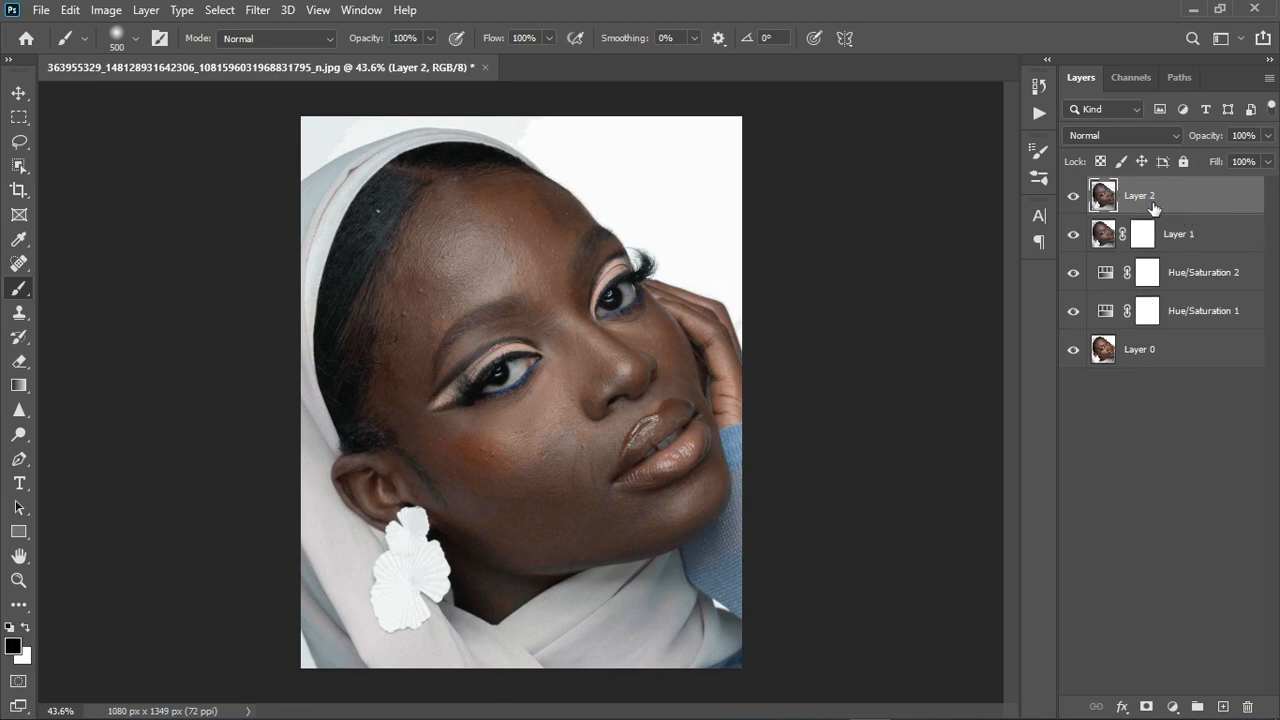
key(ctrl+j)
key(ctrl+j)
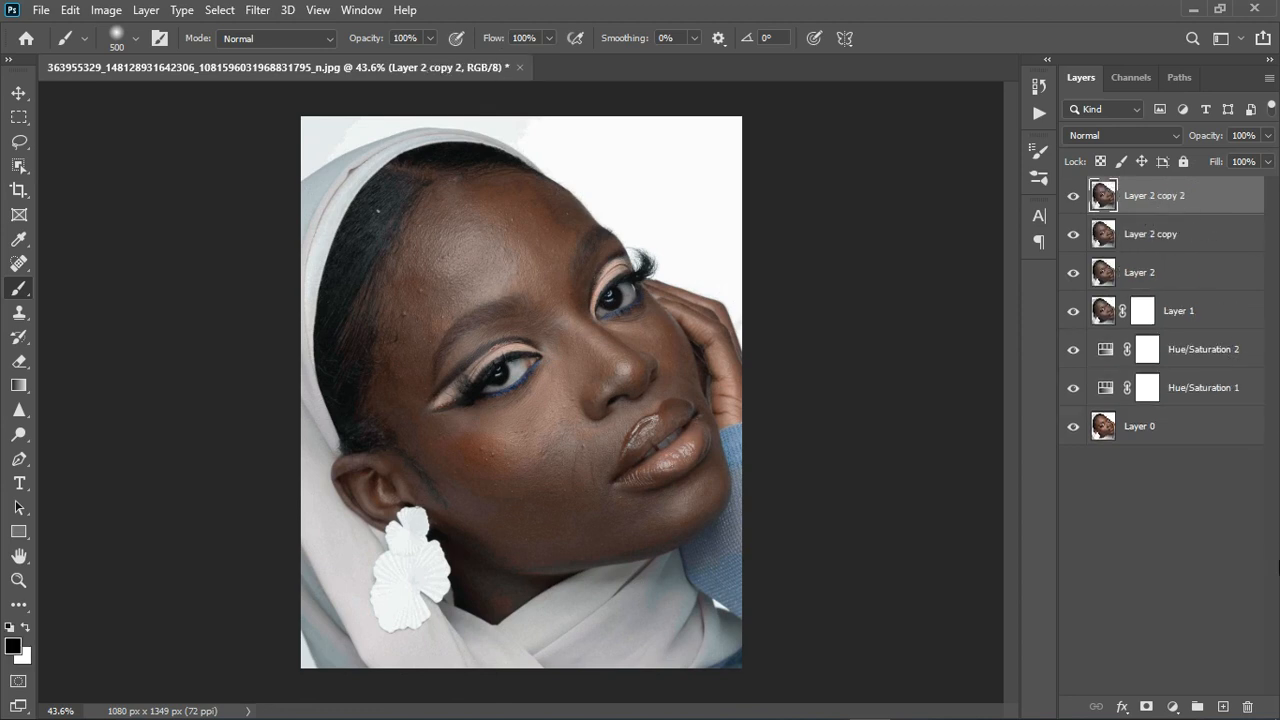
Rename the copies 'color' and 'texture', hide texture, and select color.
double_click(1148, 233)
text(c)
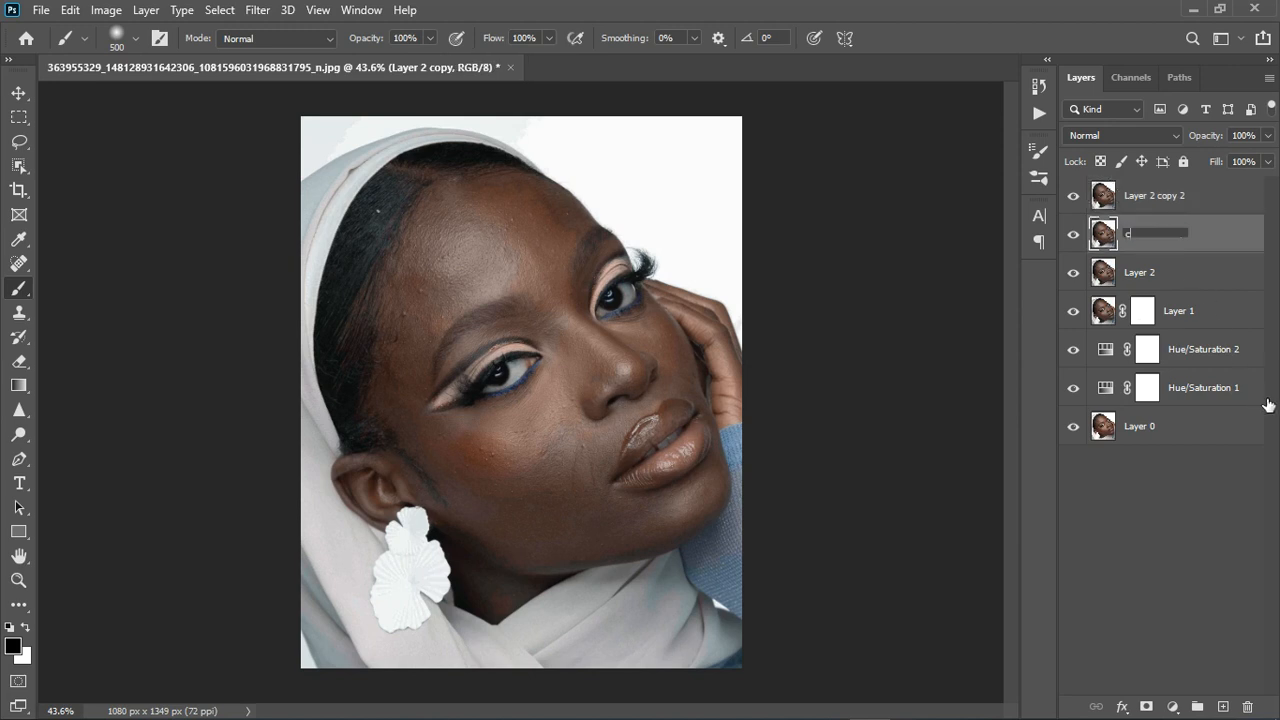
text(olor)
key(Return)
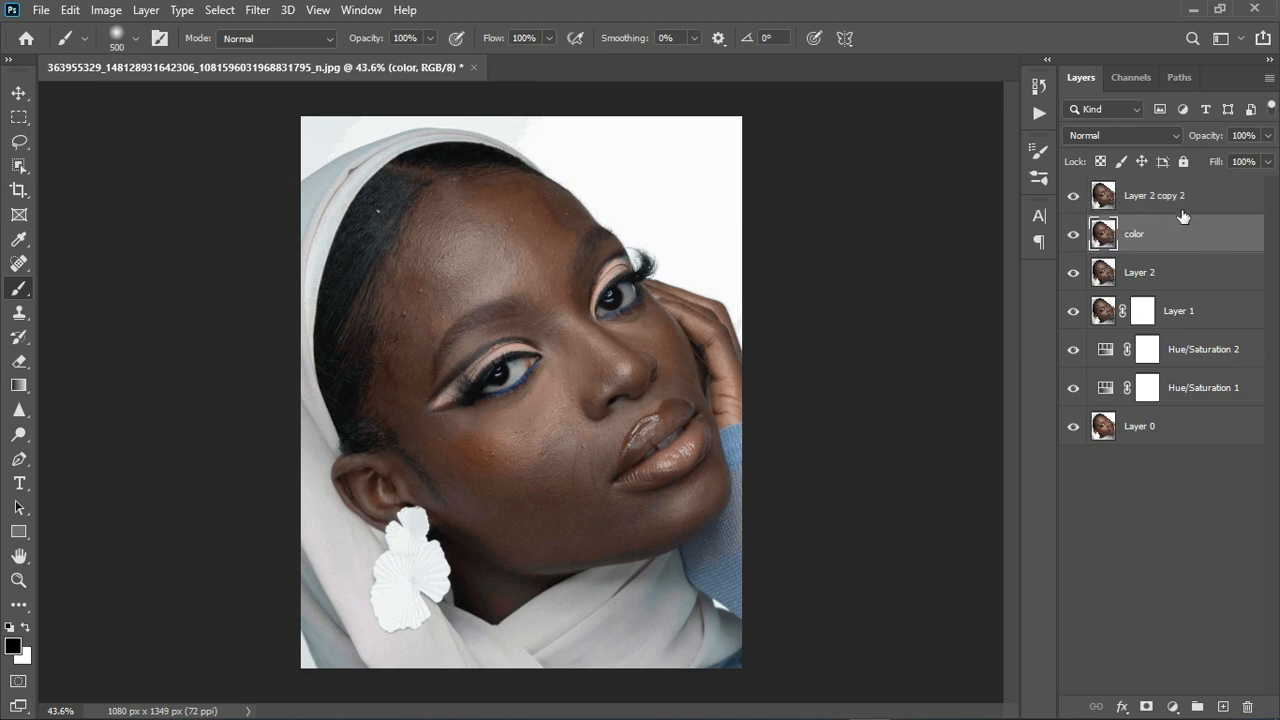
double_click(1155, 195)
text(text)
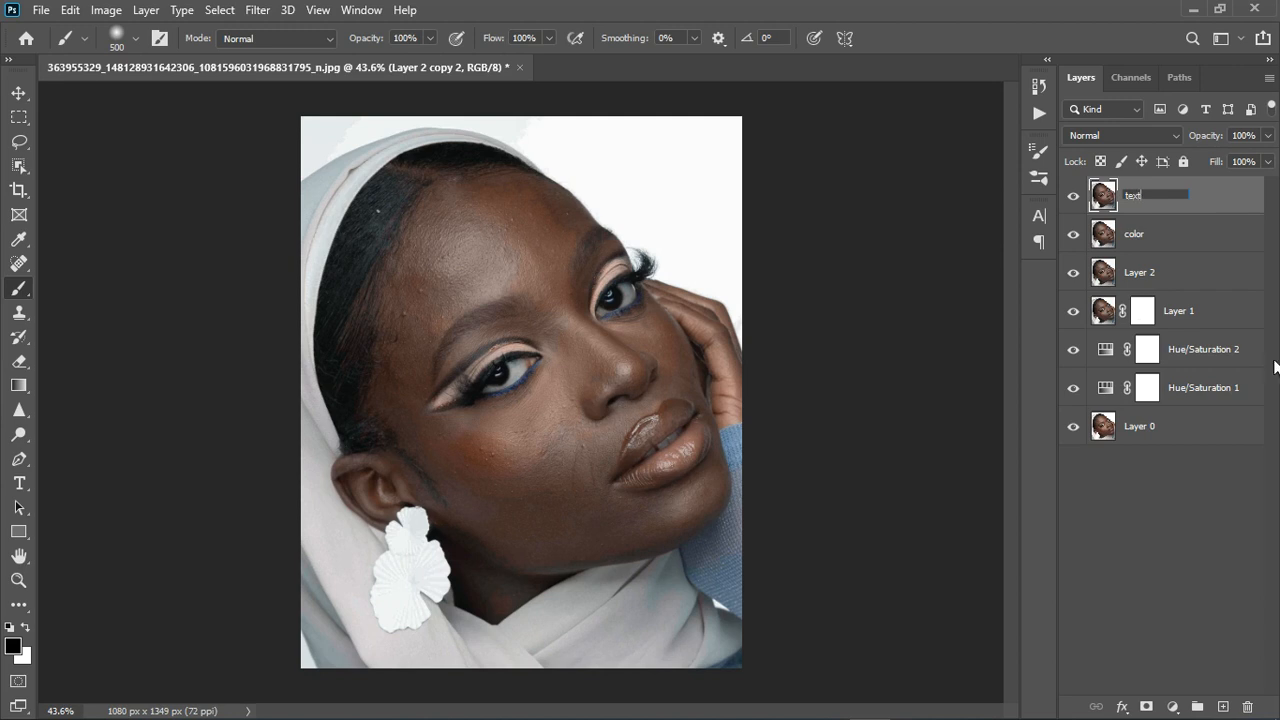
text(ure)
key(Return)
click(1073, 196)
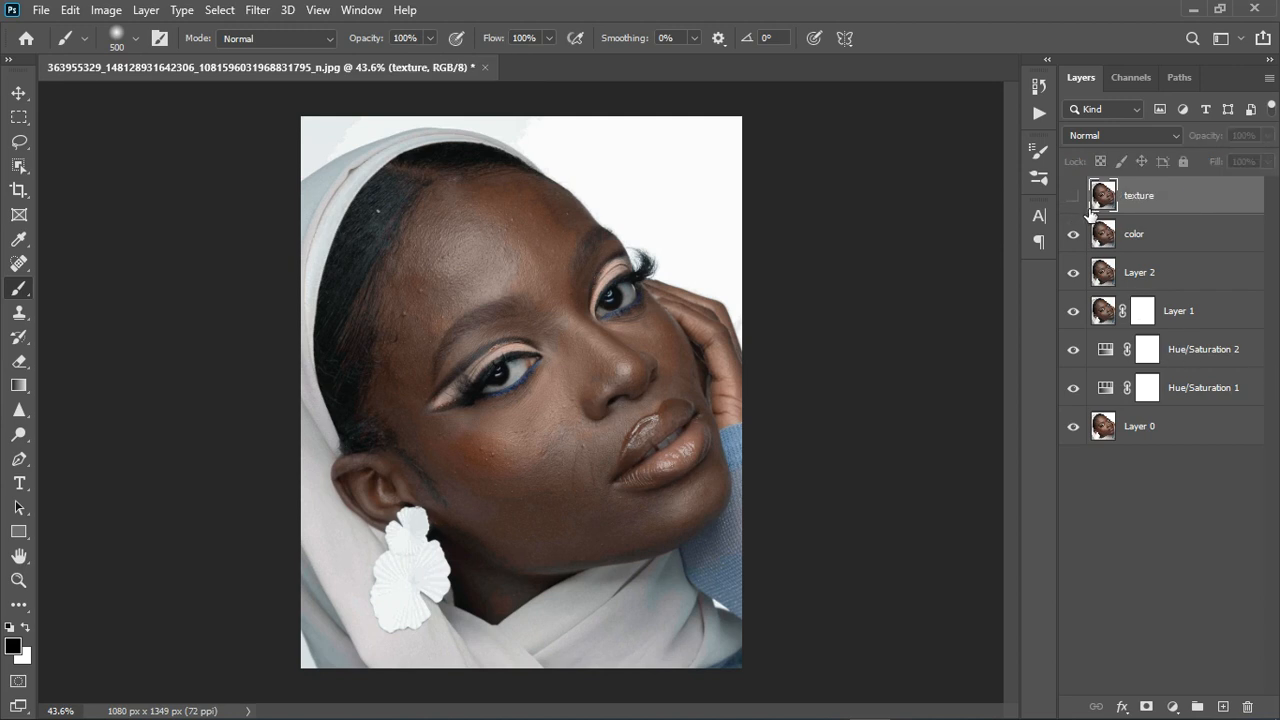
click(1194, 240)
Apply a 3.9-pixel Gaussian Blur to the color layer.
click(257, 10)
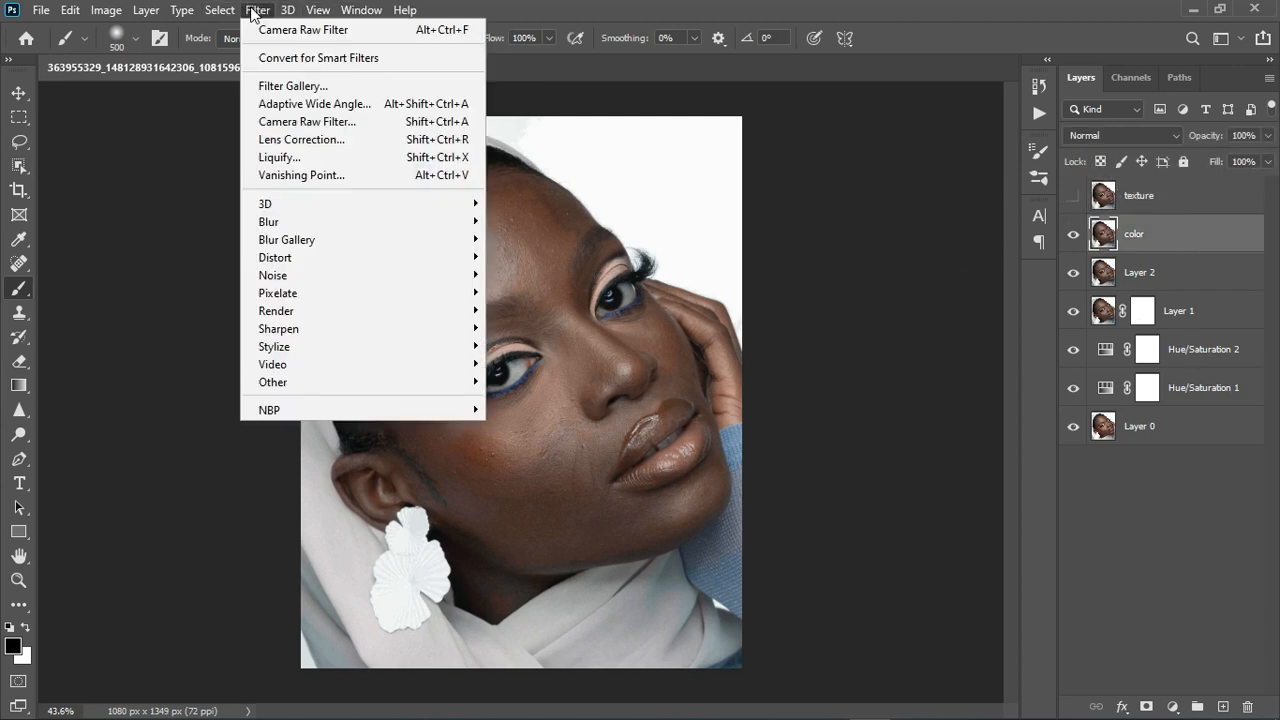
mouse_move(289, 226)
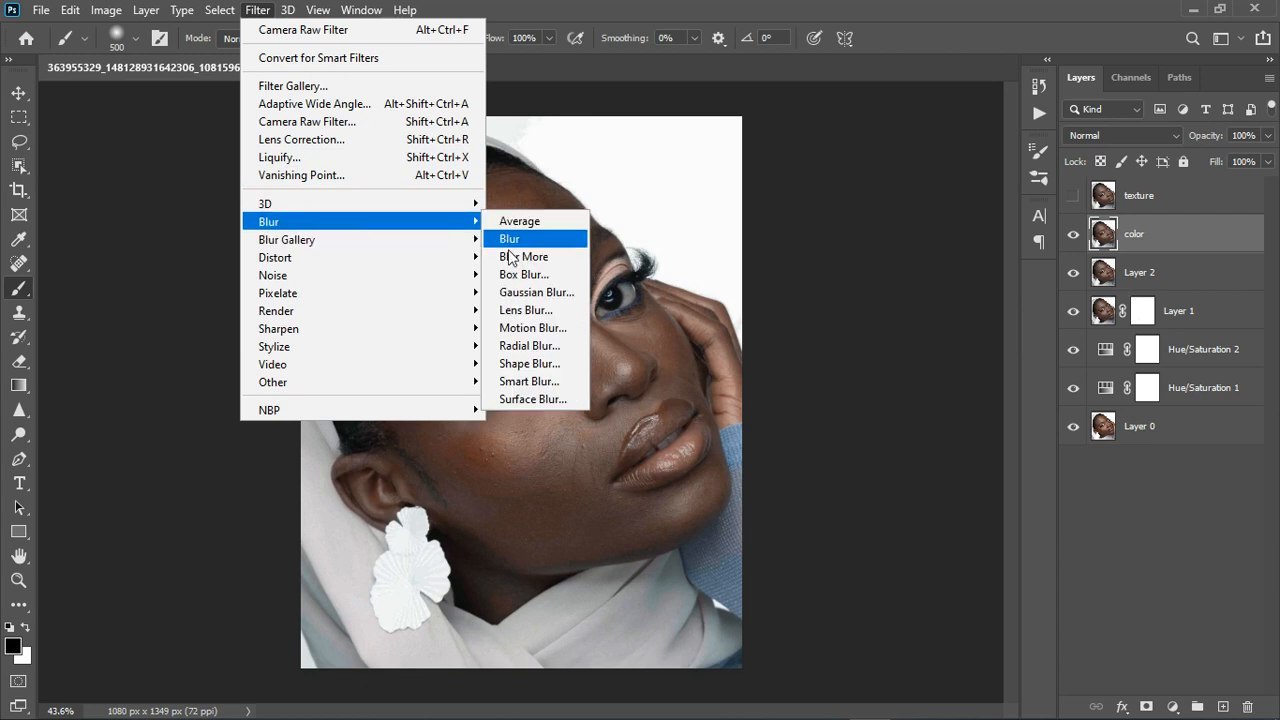
click(510, 292)
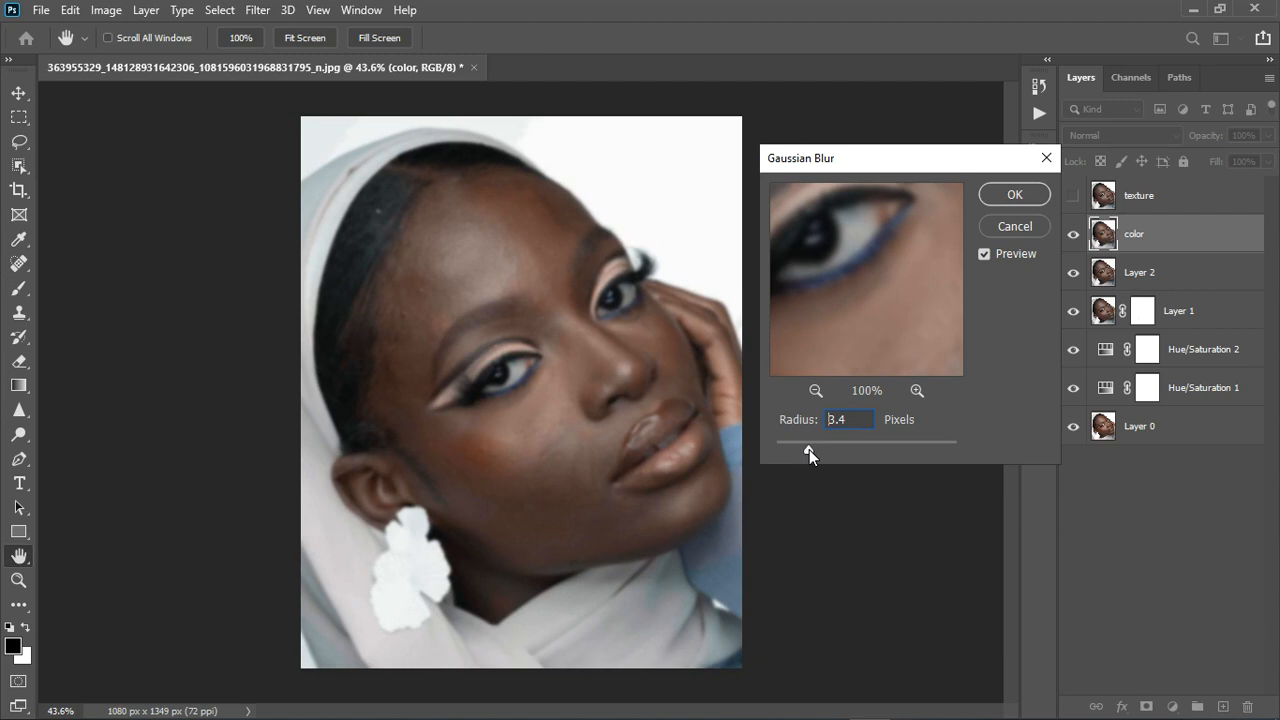
drag(811, 449, 814, 447)
click(1014, 195)
Make the texture layer visible again and select it.
key(b)
click(1073, 195)
click(1204, 210)
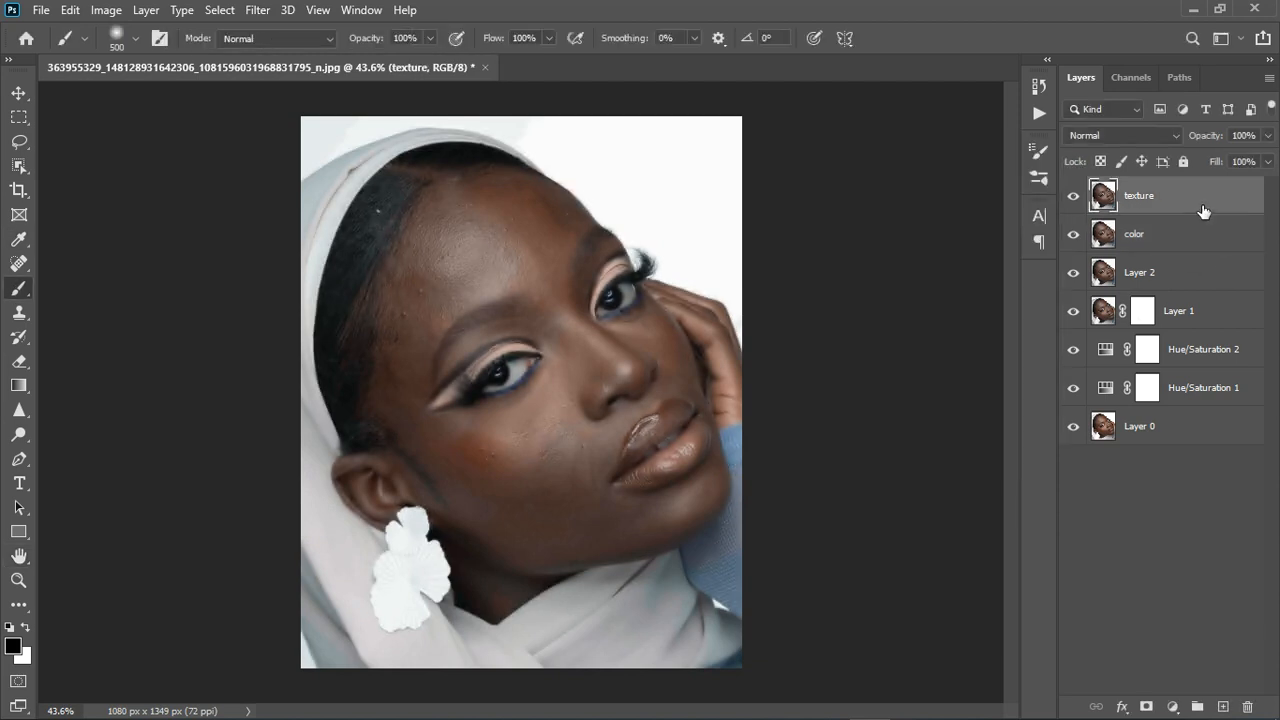
click(124, 12)
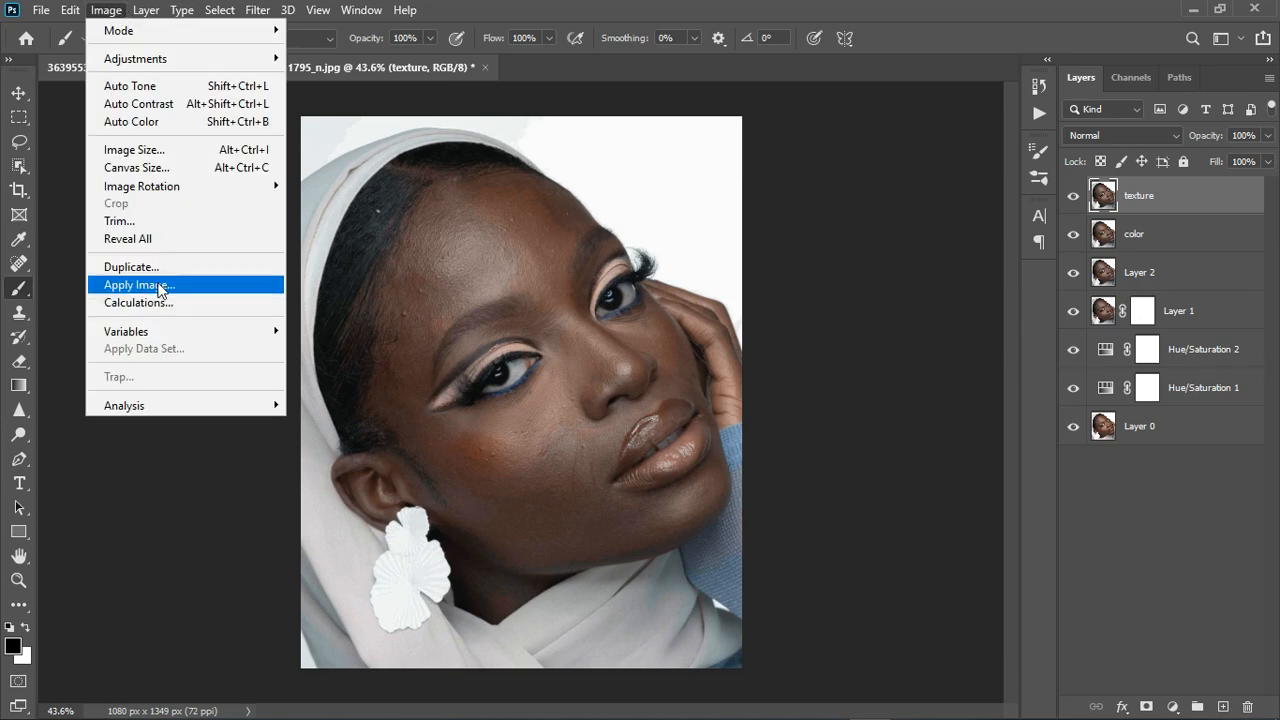
Apply Image onto texture from the color layer with Subtract blending, Scale 2, Offset 128.
click(140, 285)
click(830, 440)
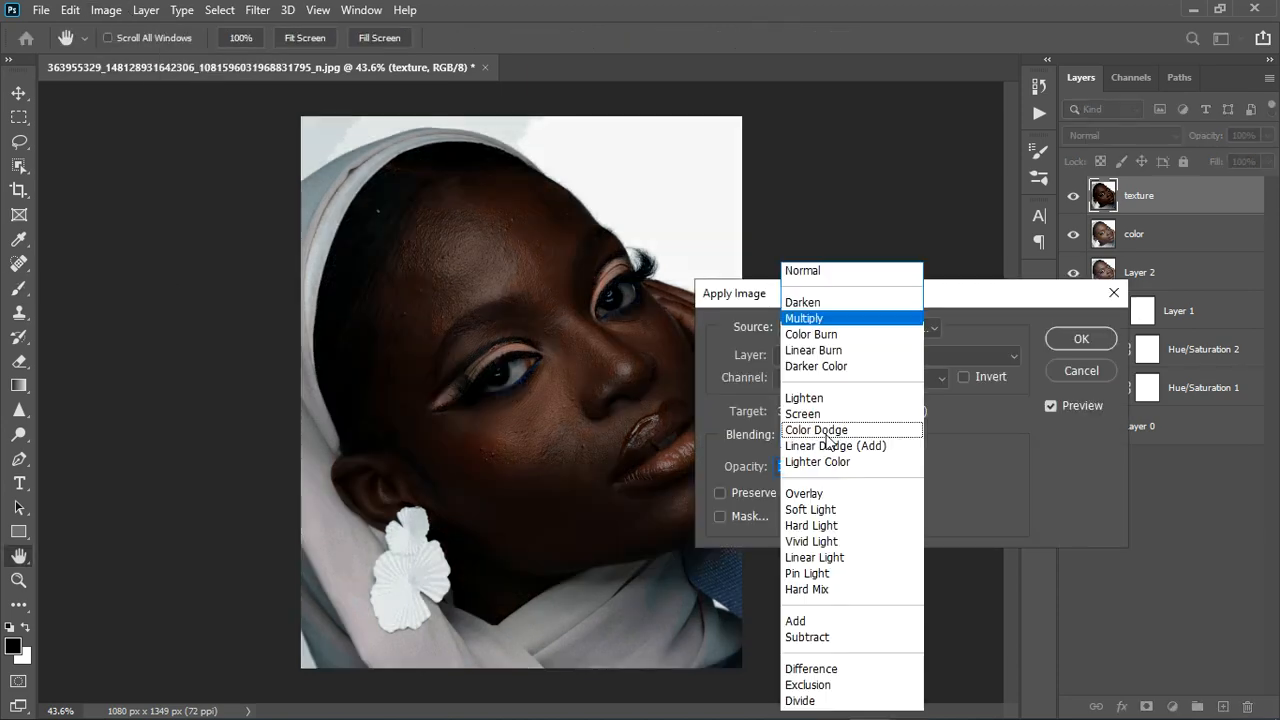
click(828, 638)
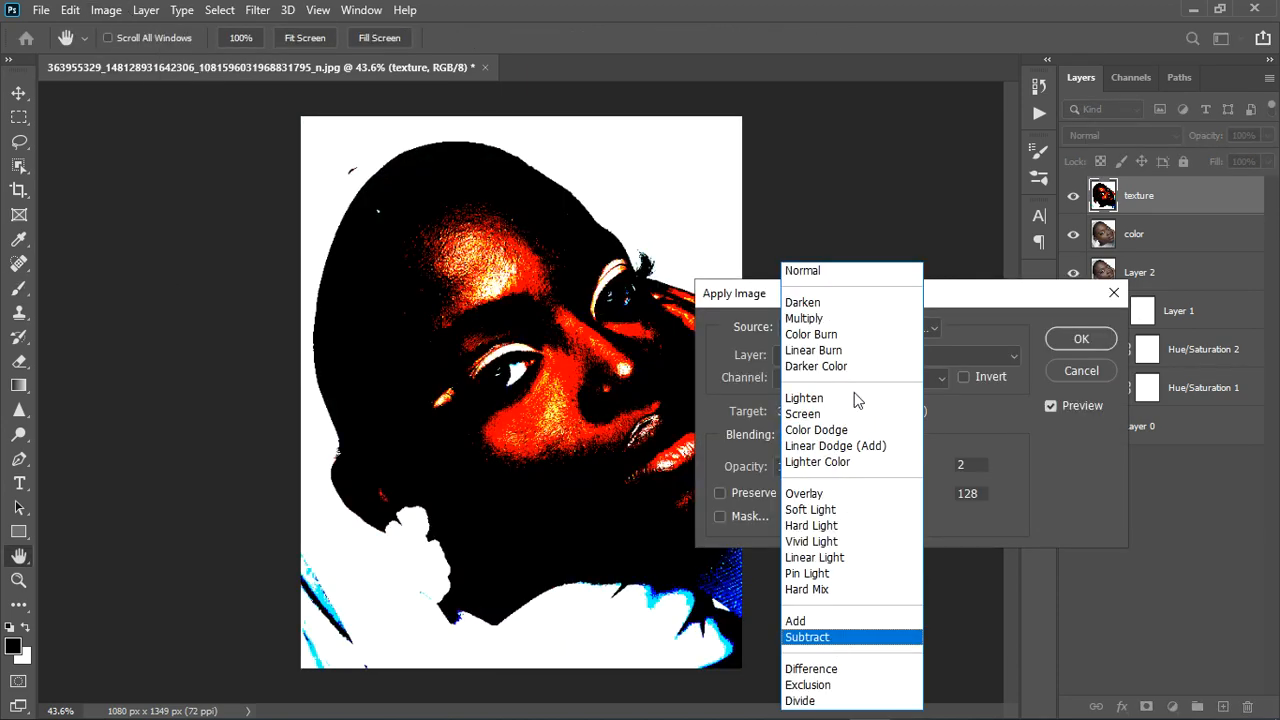
click(853, 356)
click(843, 421)
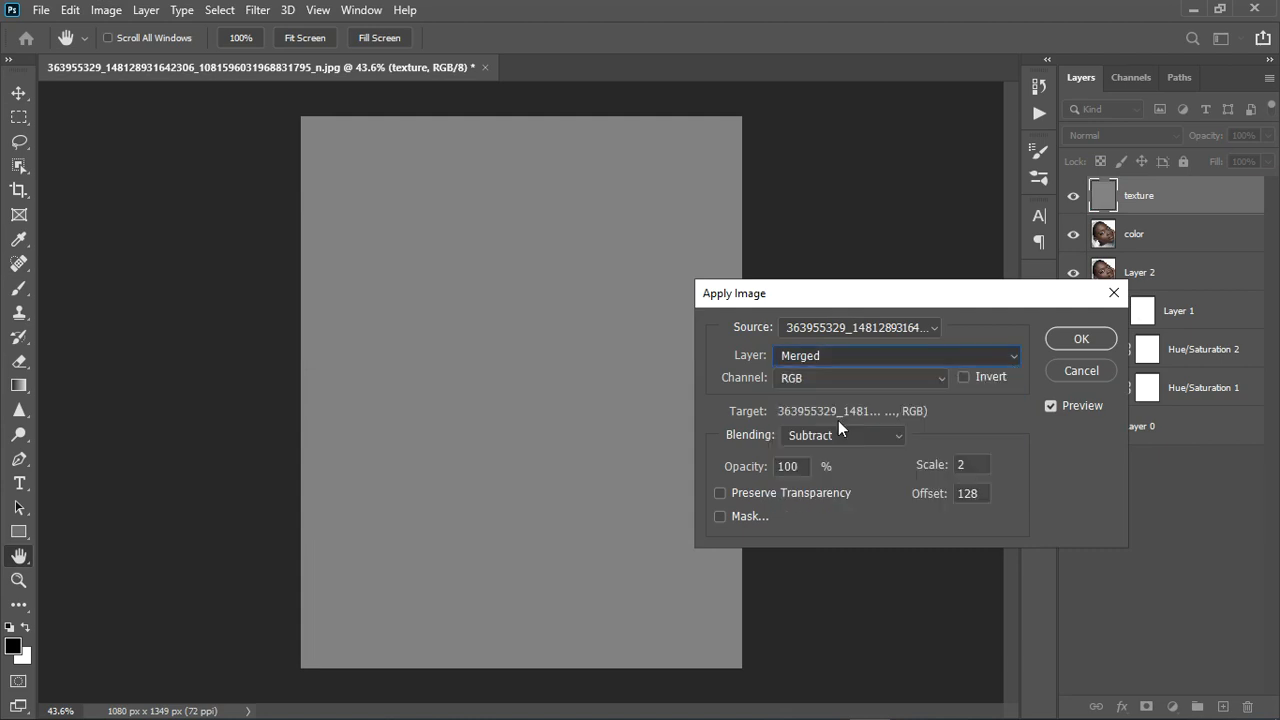
click(1080, 339)
key(b)
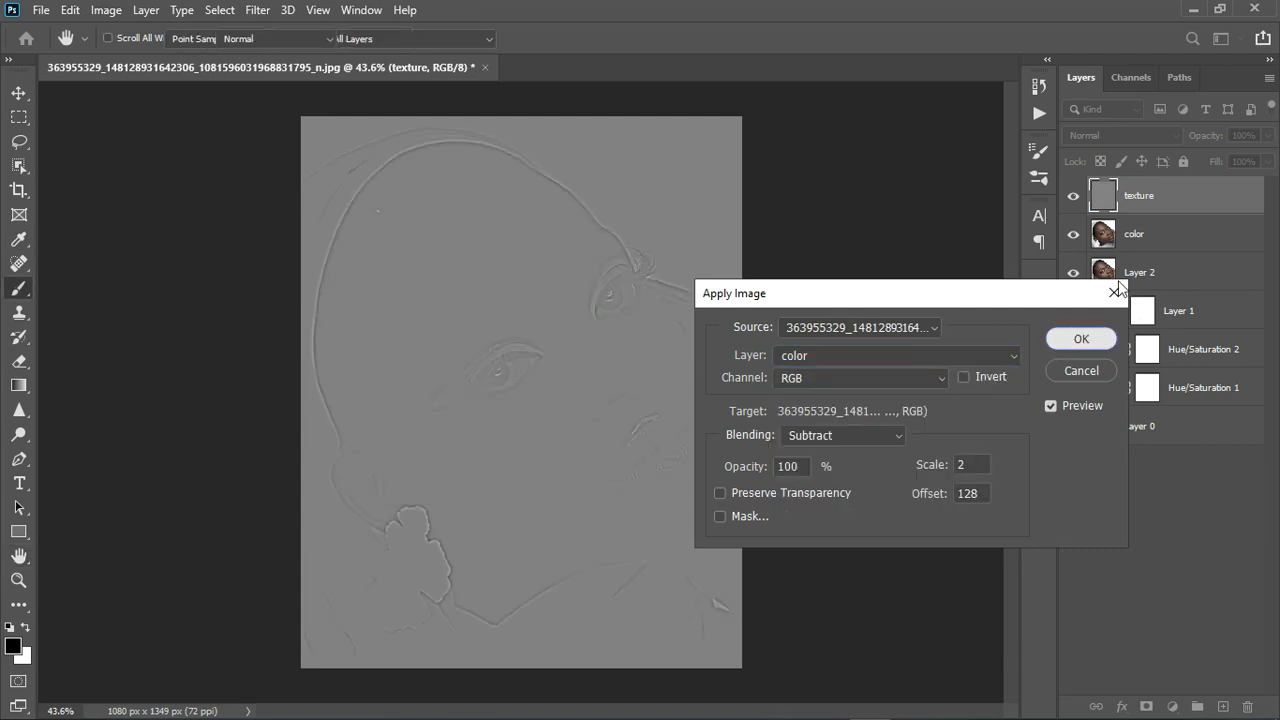
Set the texture layer to Linear Light and add color to the selection.
click(1122, 135)
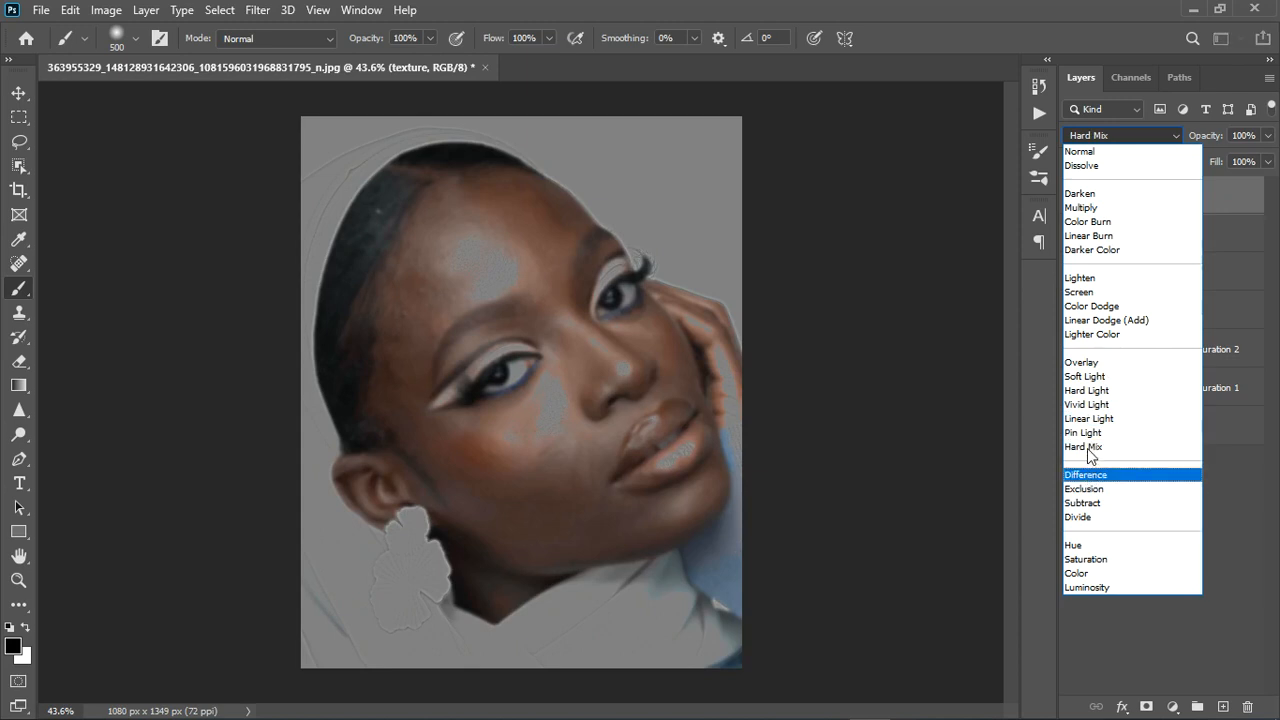
click(1098, 418)
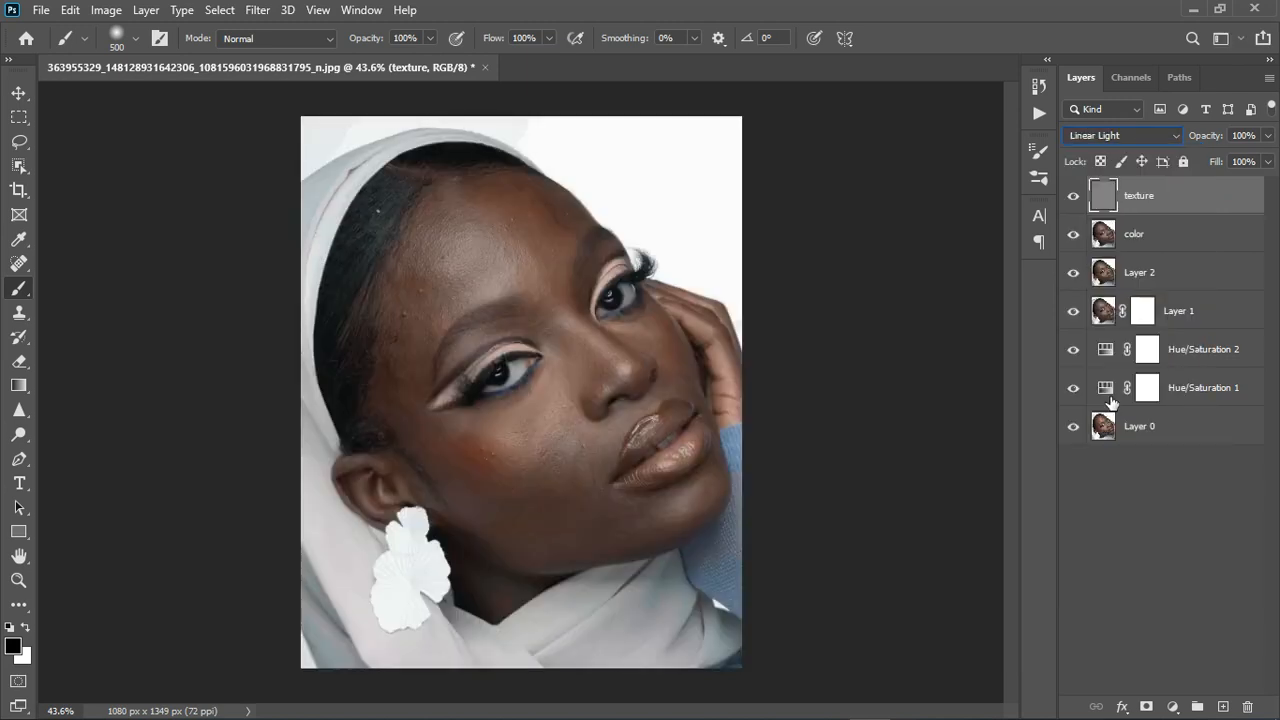
shift+click(1166, 247)
Group the texture and color layers as 'FS', expand it, and select the color layer.
click(1197, 706)
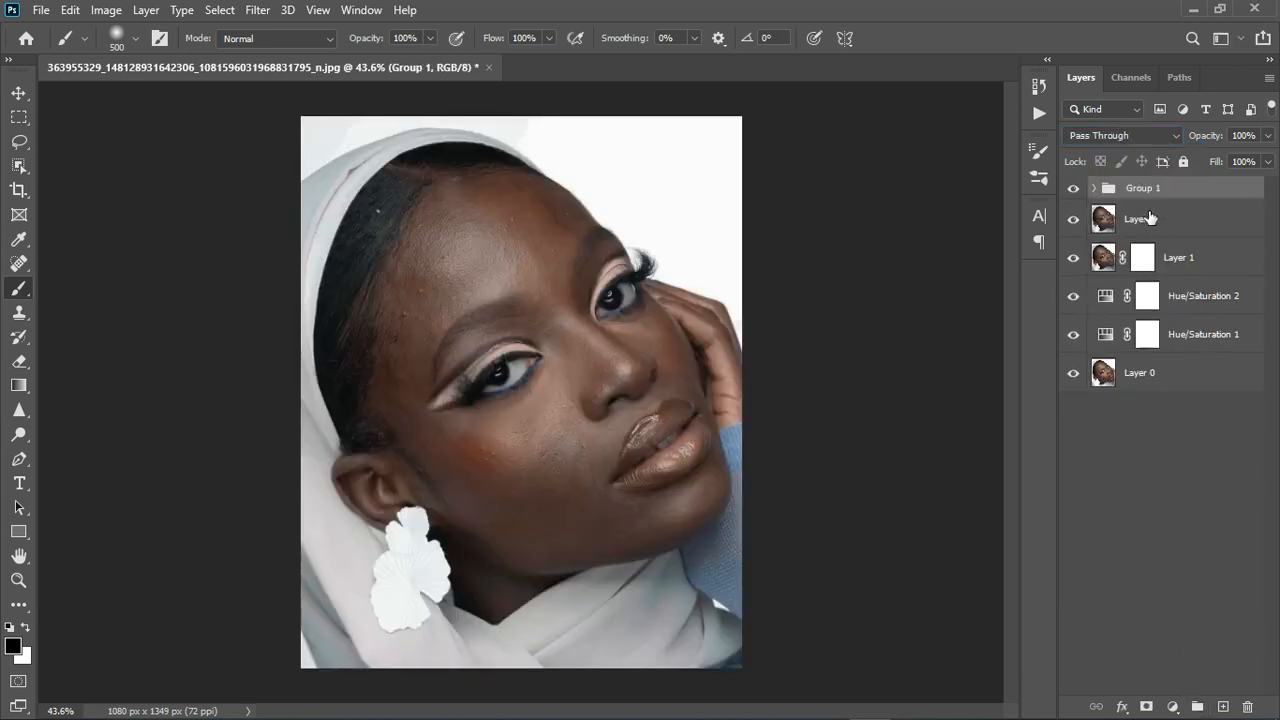
double_click(1143, 189)
key(Return)
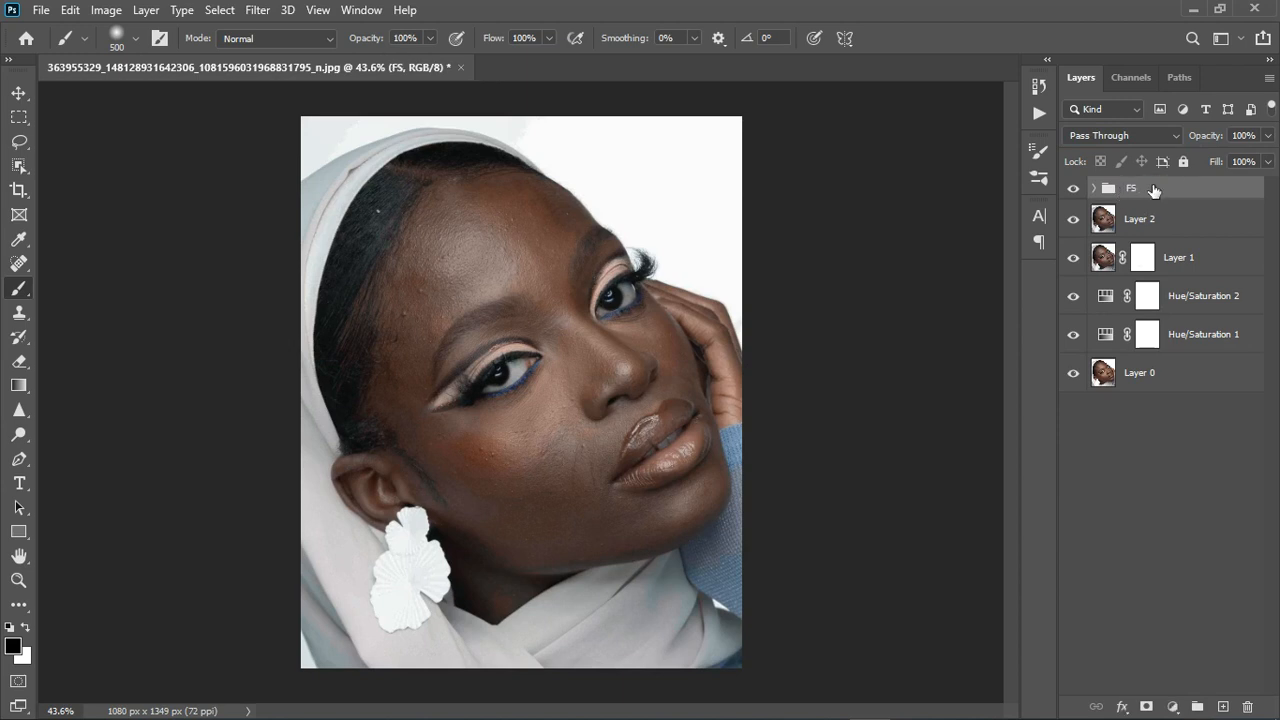
click(1093, 190)
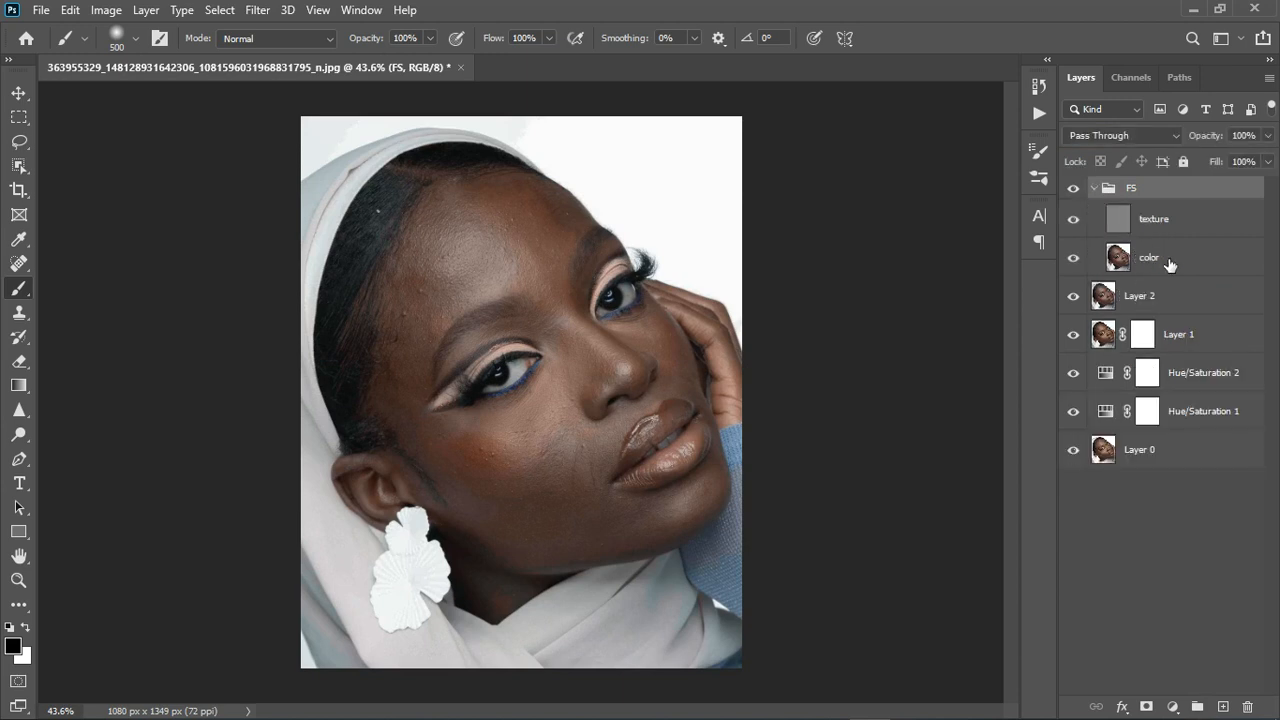
click(1170, 263)
Switch to the Mixer Brush at size 40 and hide the FS group.
right_click(19, 289)
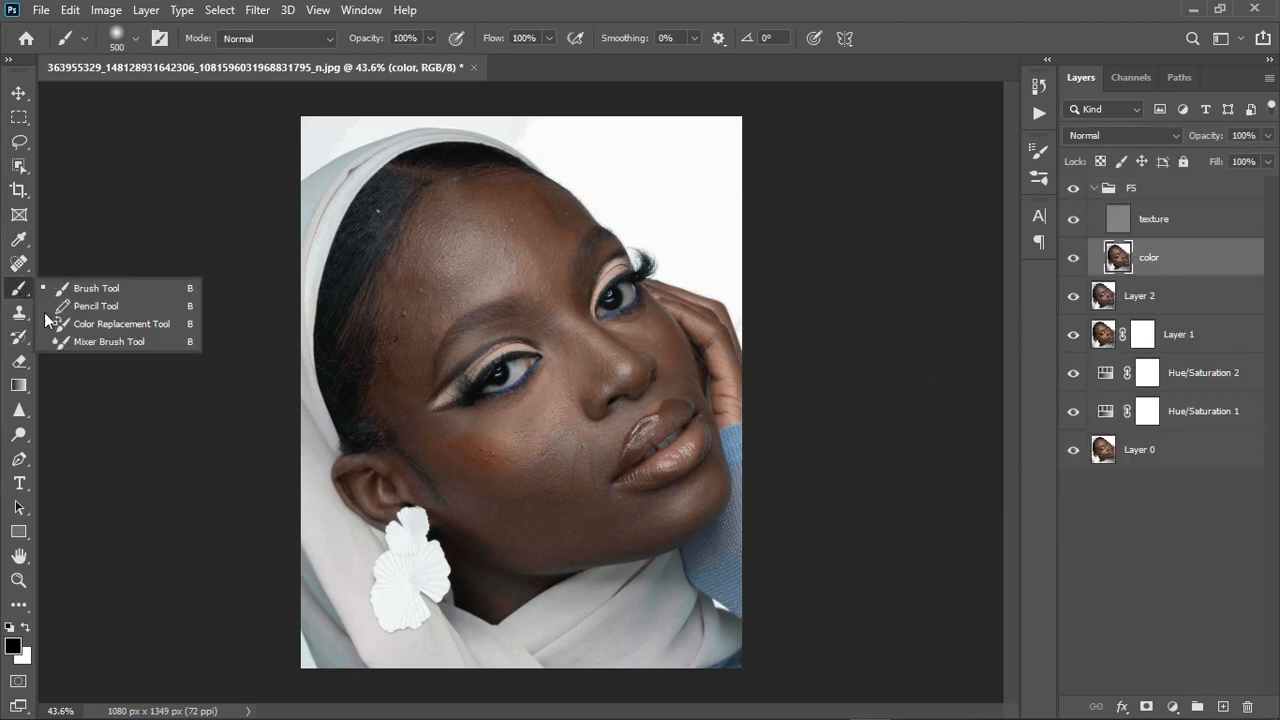
click(62, 341)
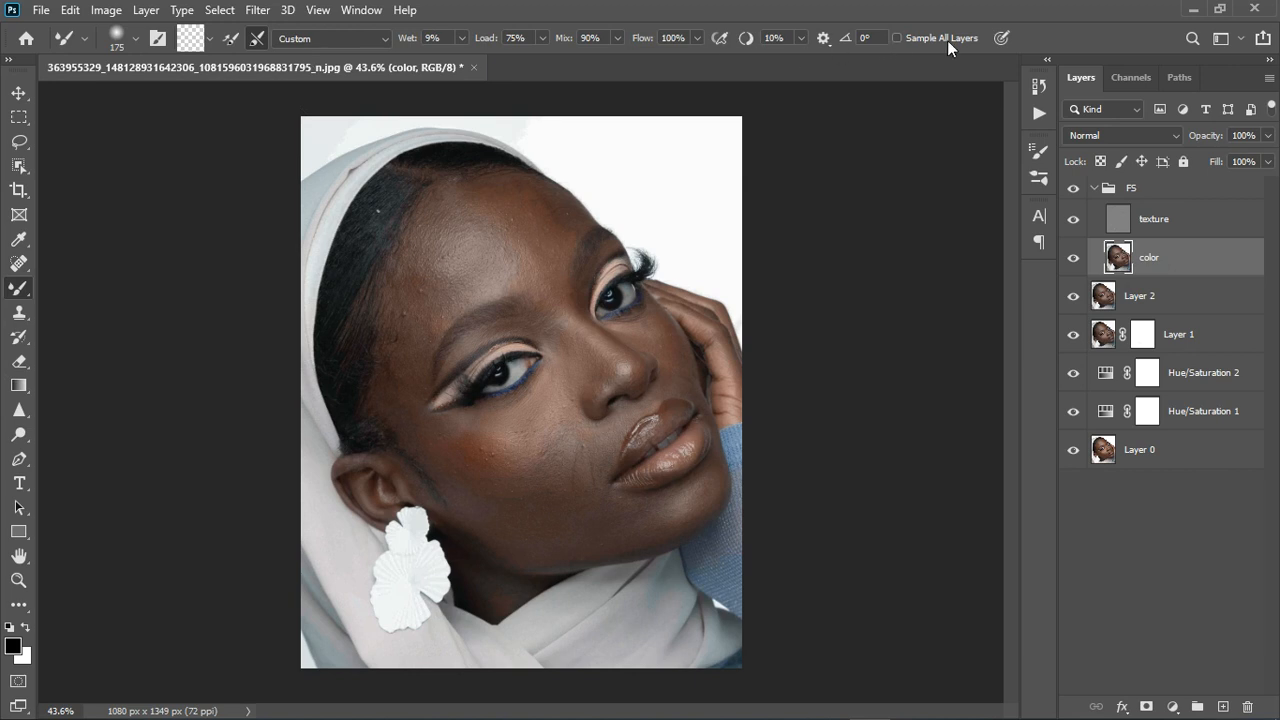
scroll(490, 280, up, 2)
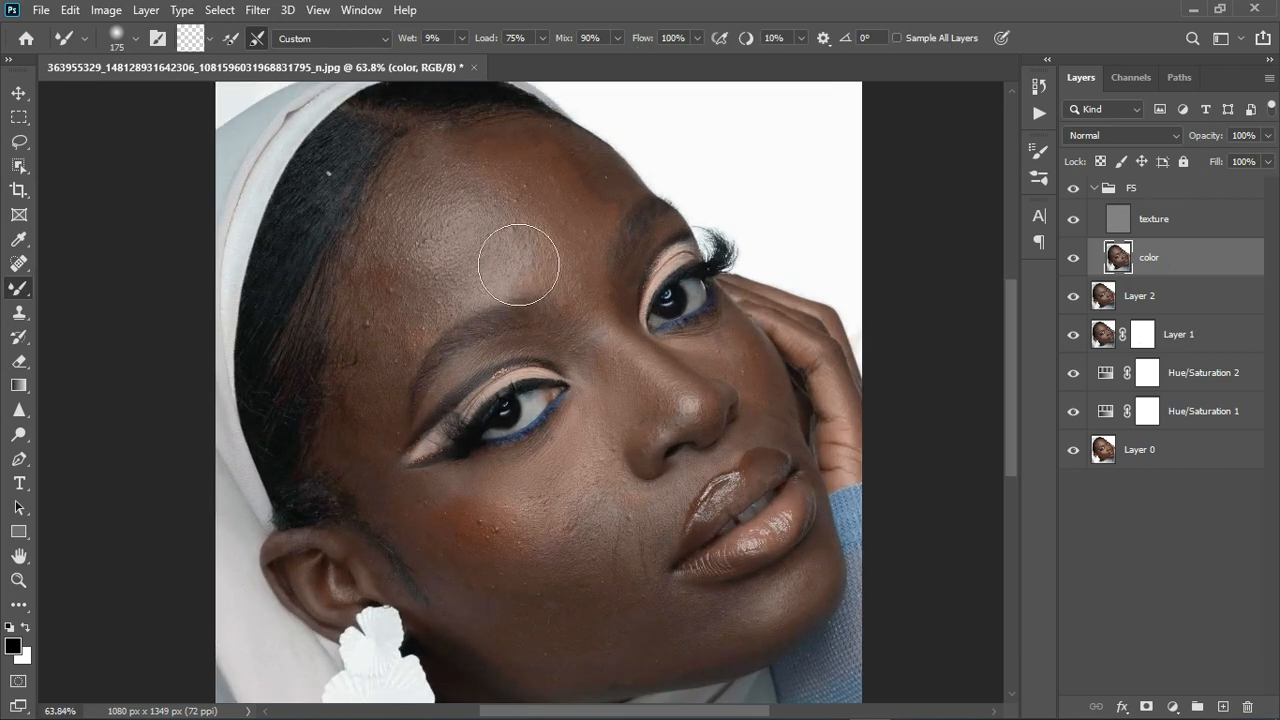
key(bracketleft)
key(bracketleft)
key(bracketleft)
key(bracketleft)
key(bracketleft)
key(bracketleft)
key(bracketleft)
key(bracketleft)
key(bracketleft)
scroll(445, 300, down, 1)
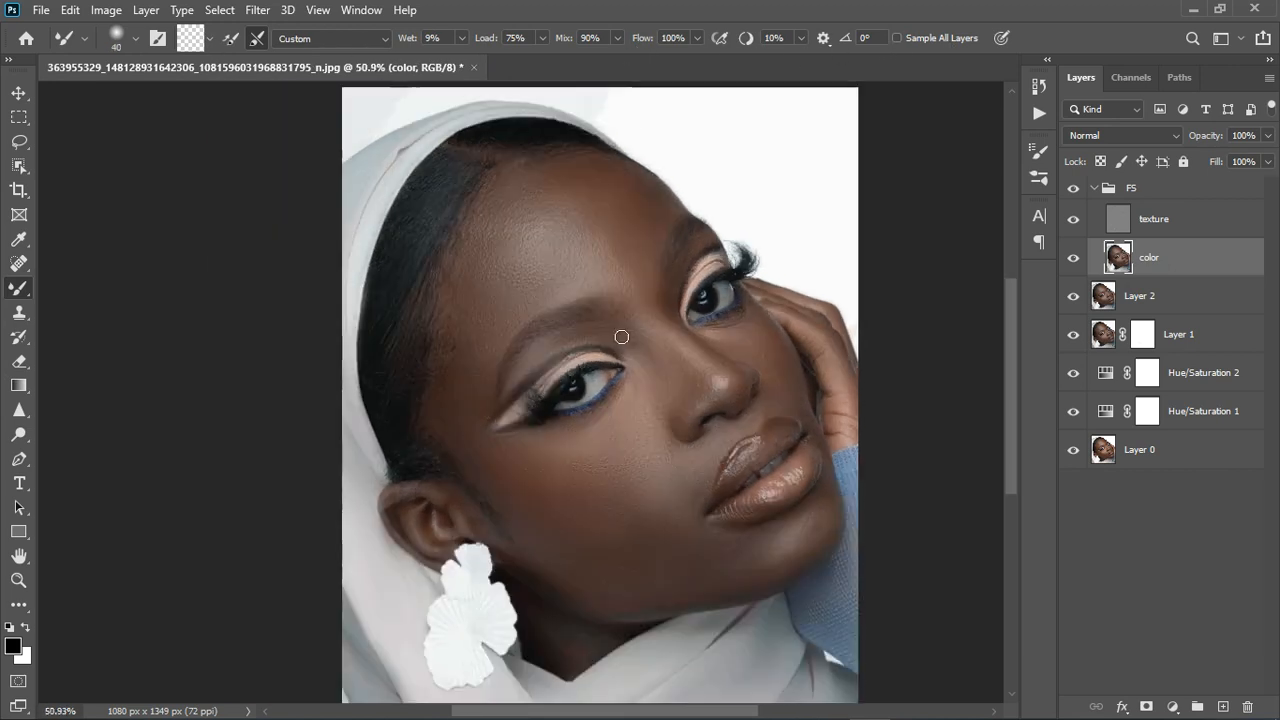
click(1097, 197)
click(1076, 191)
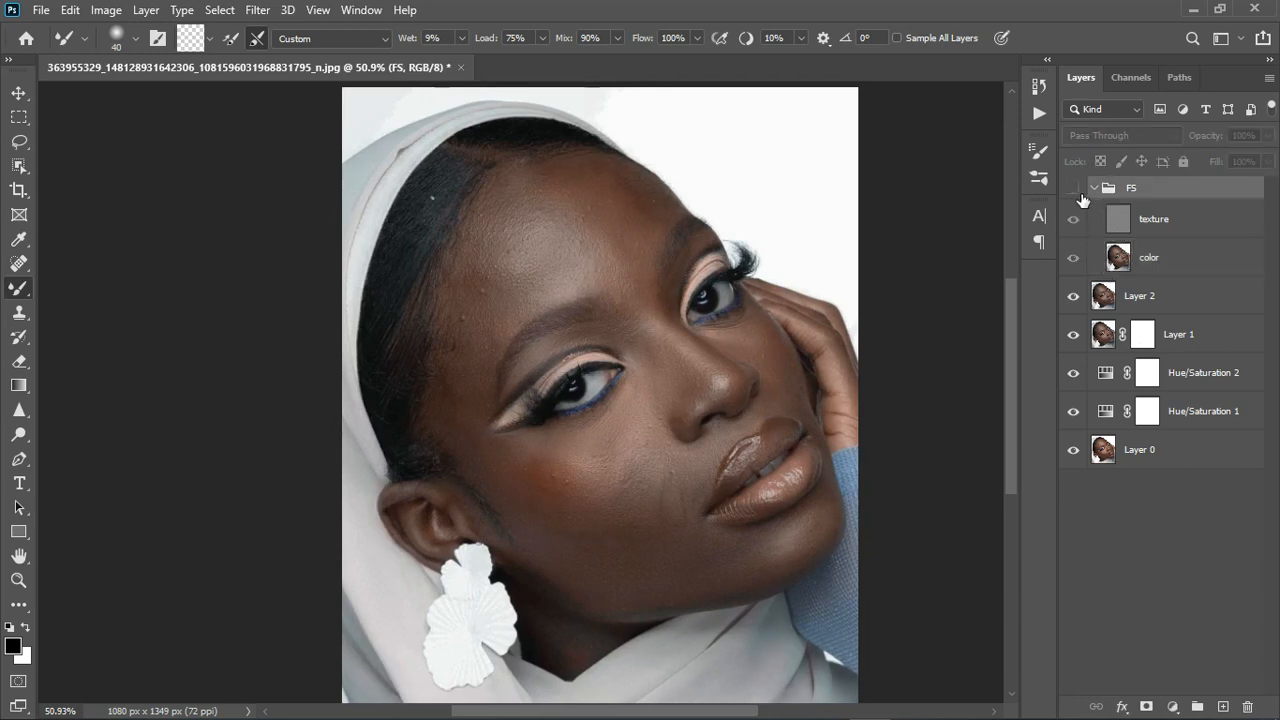
Turn the FS group back on and zoom around the portrait to inspect the retouching.
click(1076, 190)
scroll(402, 290, up, 2)
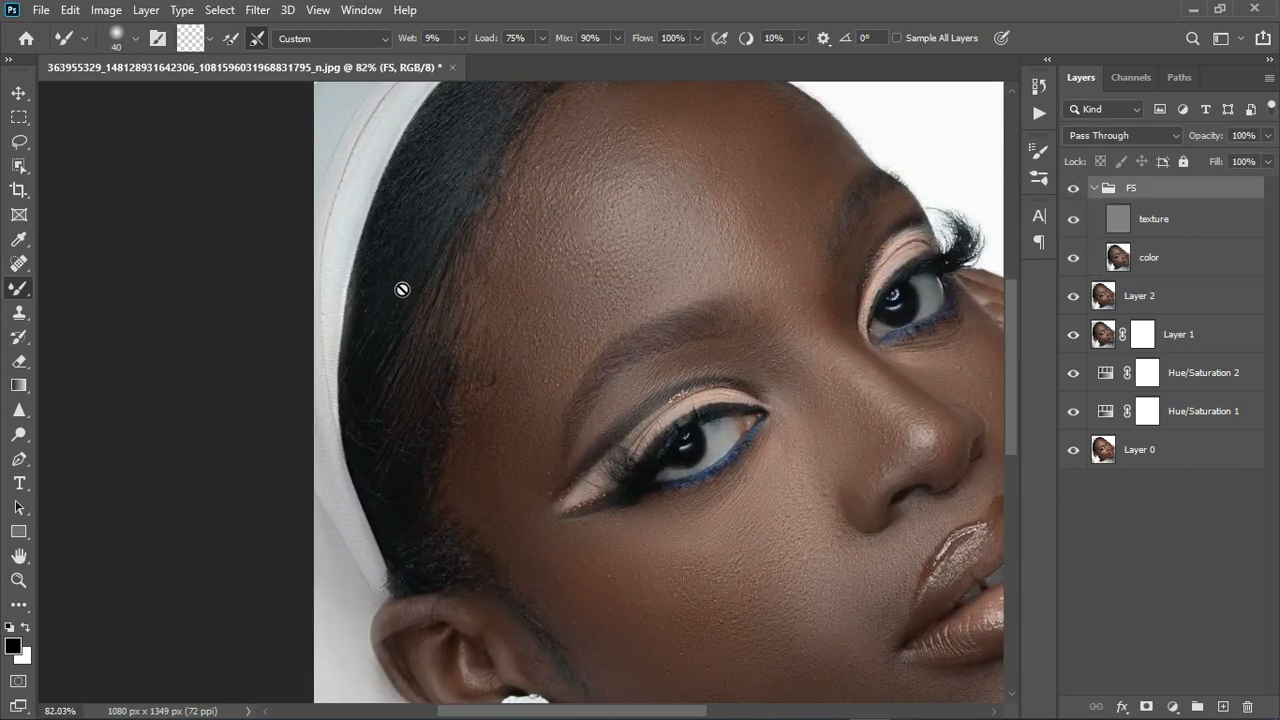
scroll(402, 290, down, 3)
scroll(409, 320, up, 3)
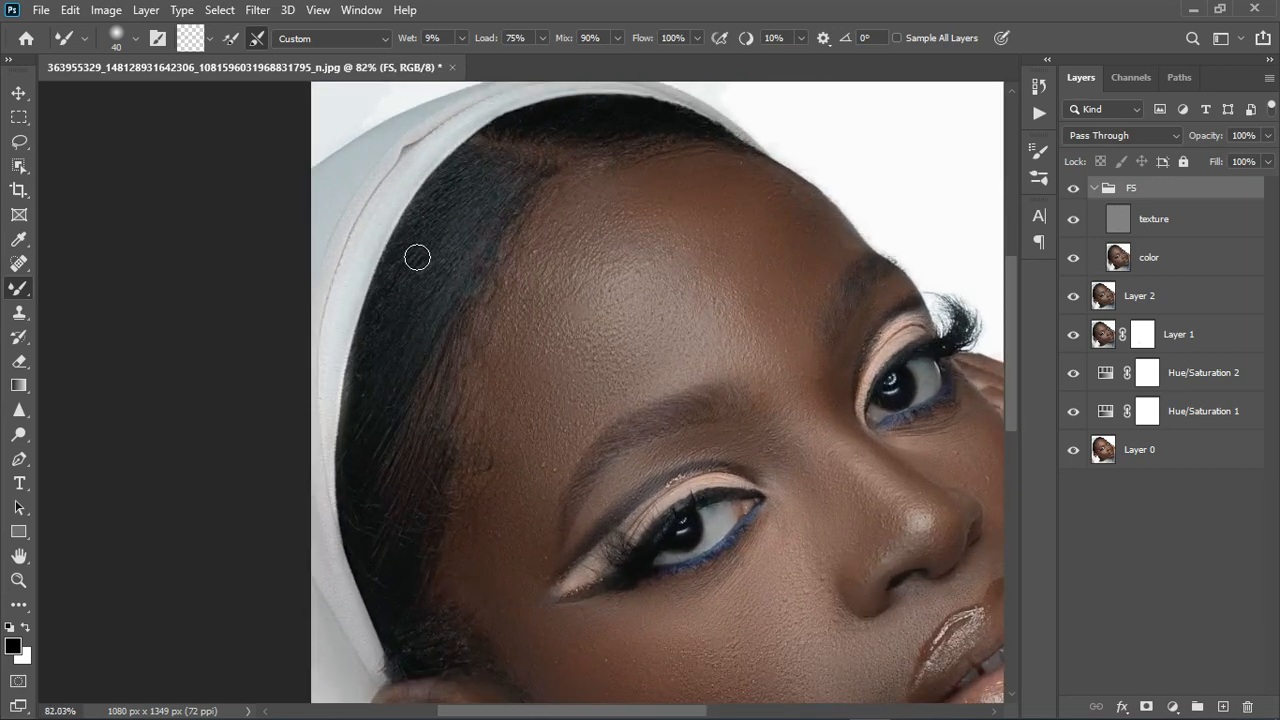
scroll(417, 258, up, 1)
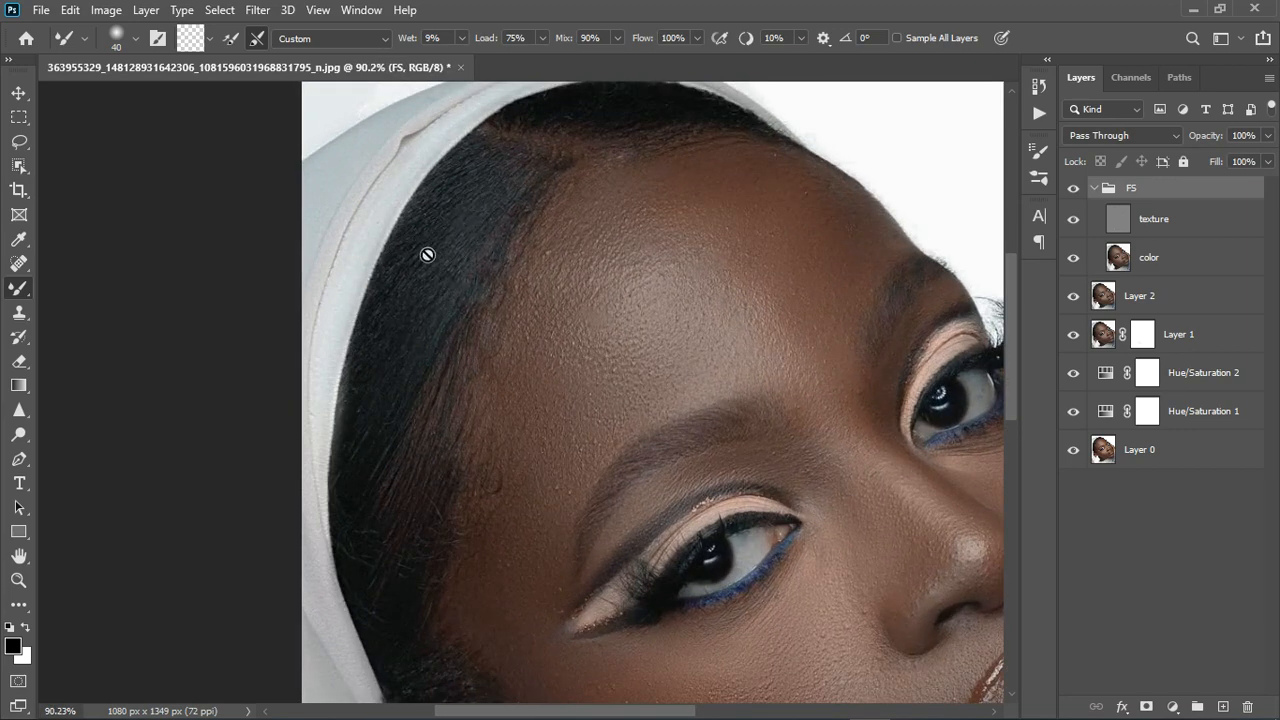
scroll(708, 377, down, 3)
scroll(743, 551, up, 8)
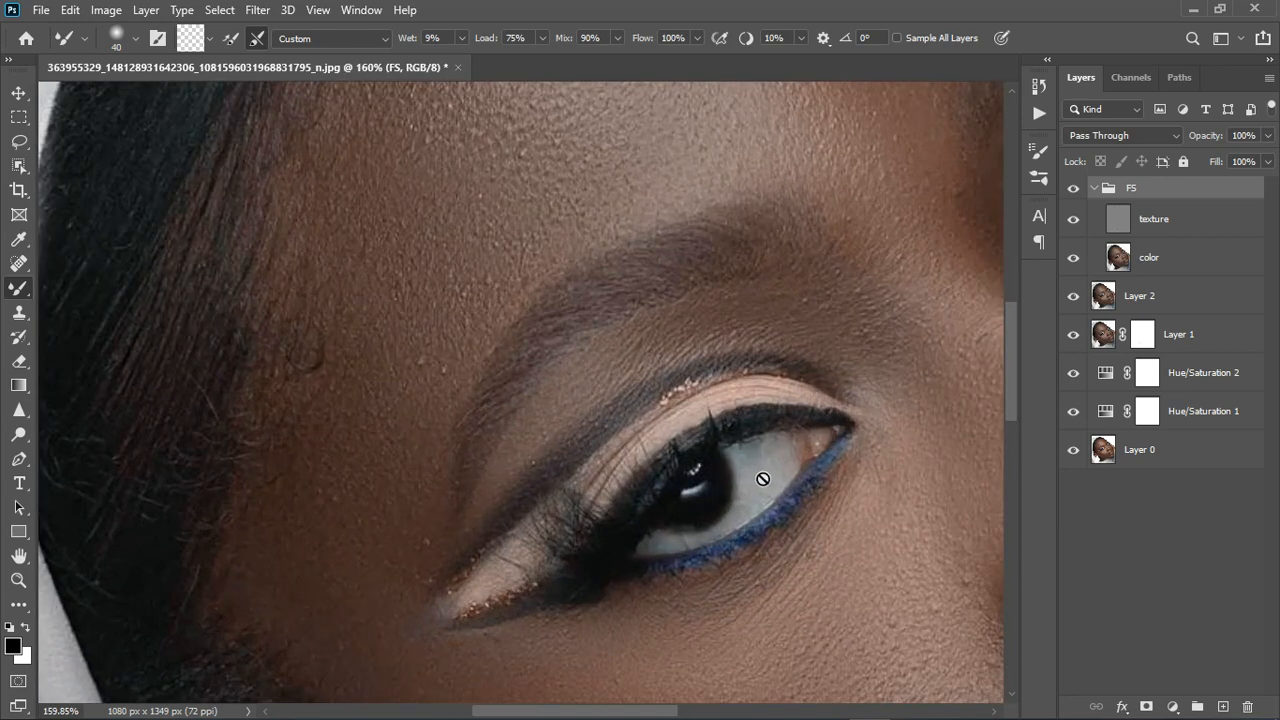
scroll(740, 460, down, 10)
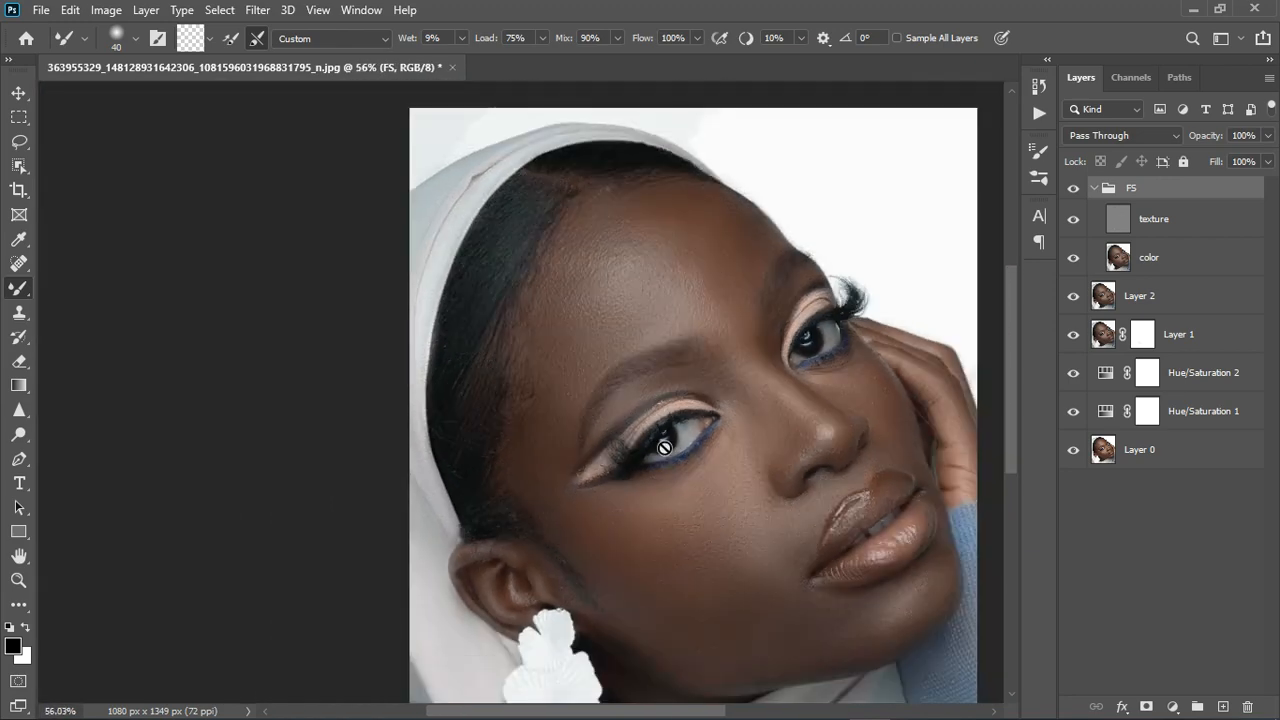
scroll(667, 410, down, 2)
scroll(387, 429, up, 1)
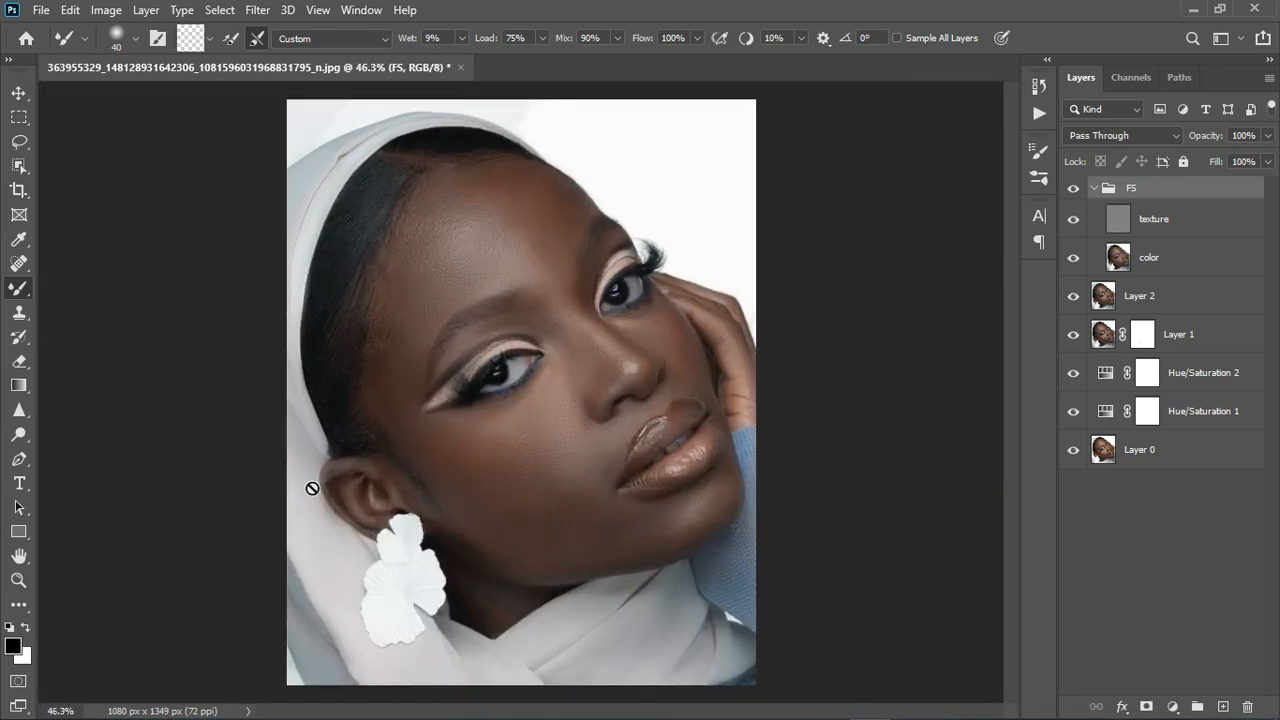
Compare the portrait with FS hidden and shown, then bring up the adjustment layer types.
click(1073, 188)
scroll(760, 640, up, 3)
scroll(720, 526, up, 3)
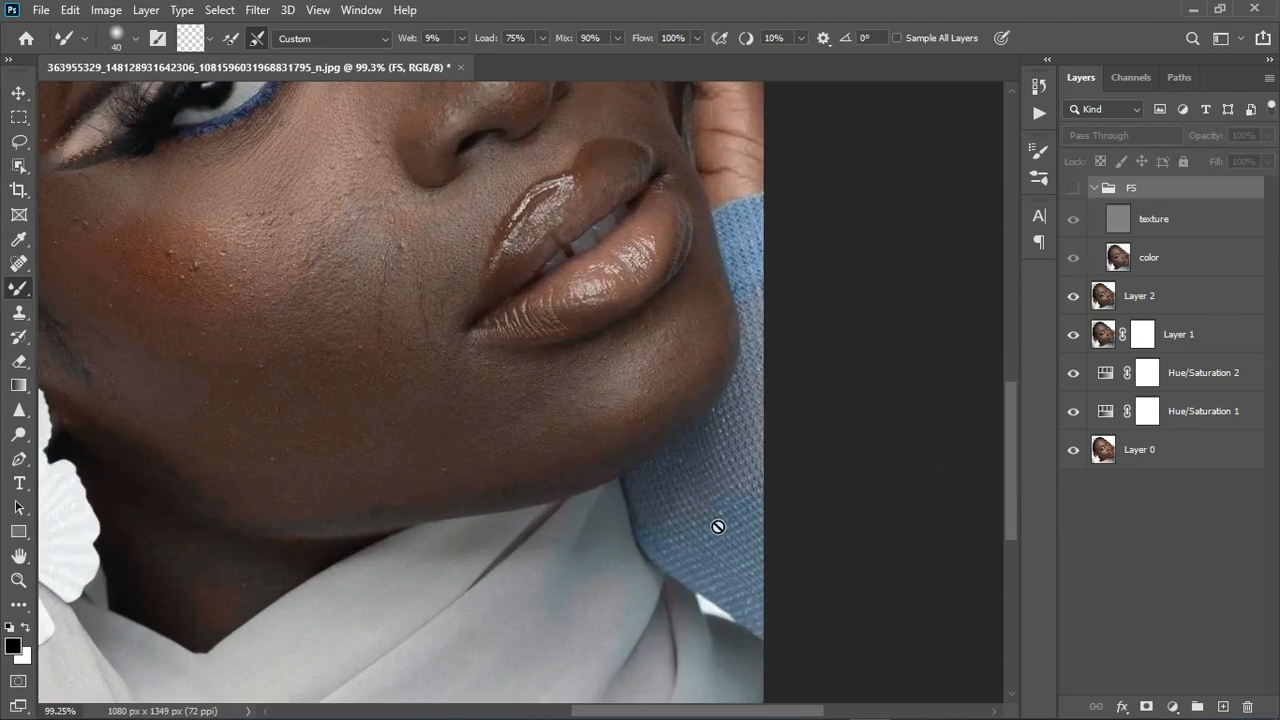
click(1072, 190)
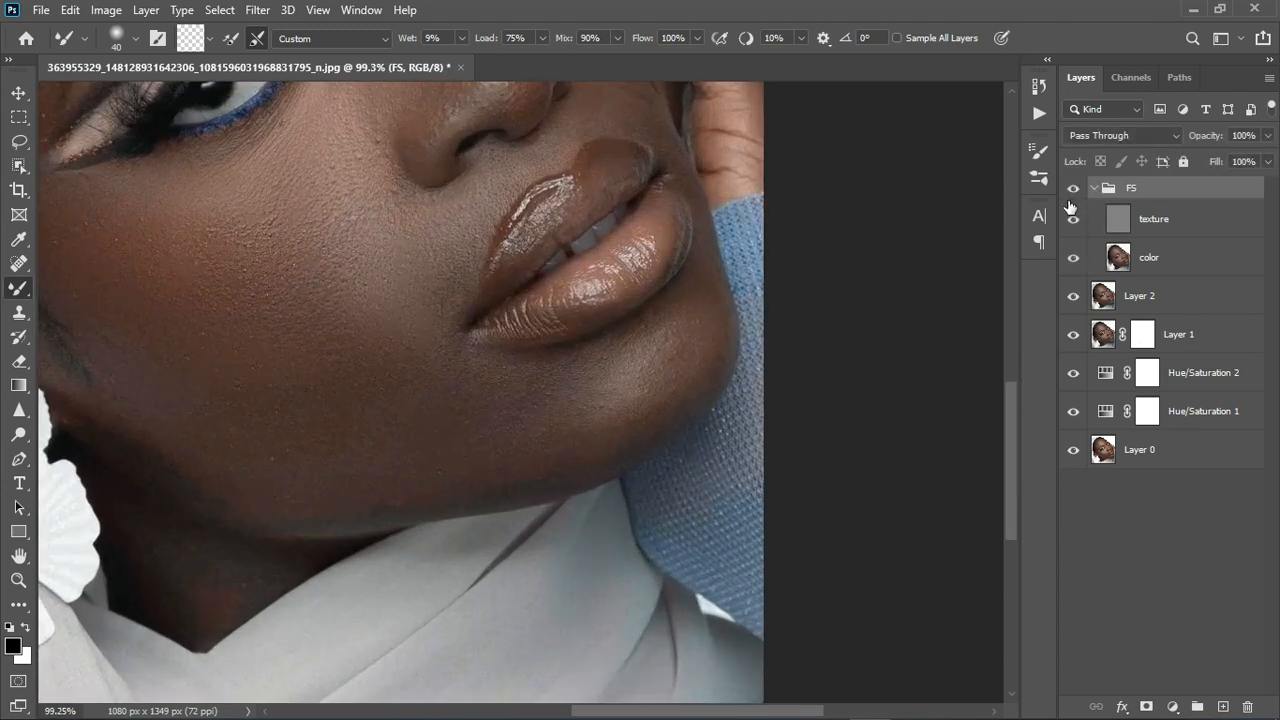
scroll(588, 455, down, 5)
scroll(572, 428, up, 2)
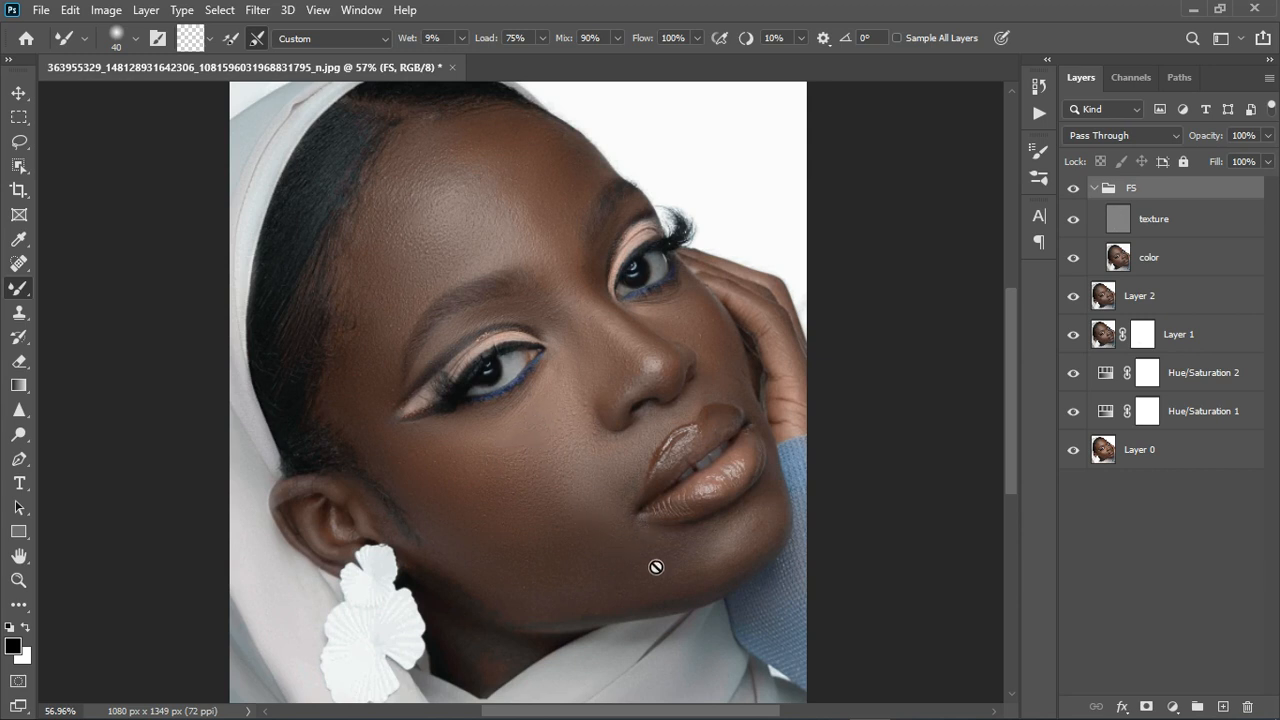
click(1172, 706)
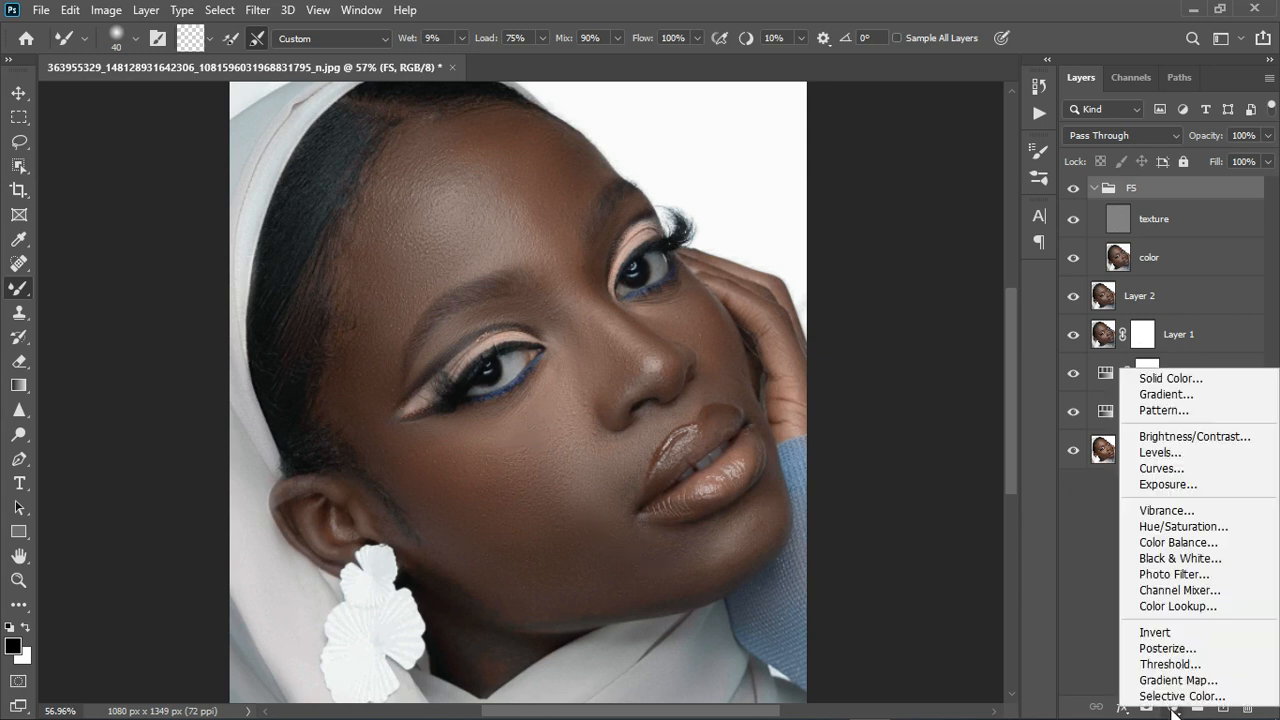
Add a Hue/Saturation layer targeting the skin, shift the range to Yellows, and reset Hue to 0.
click(1183, 527)
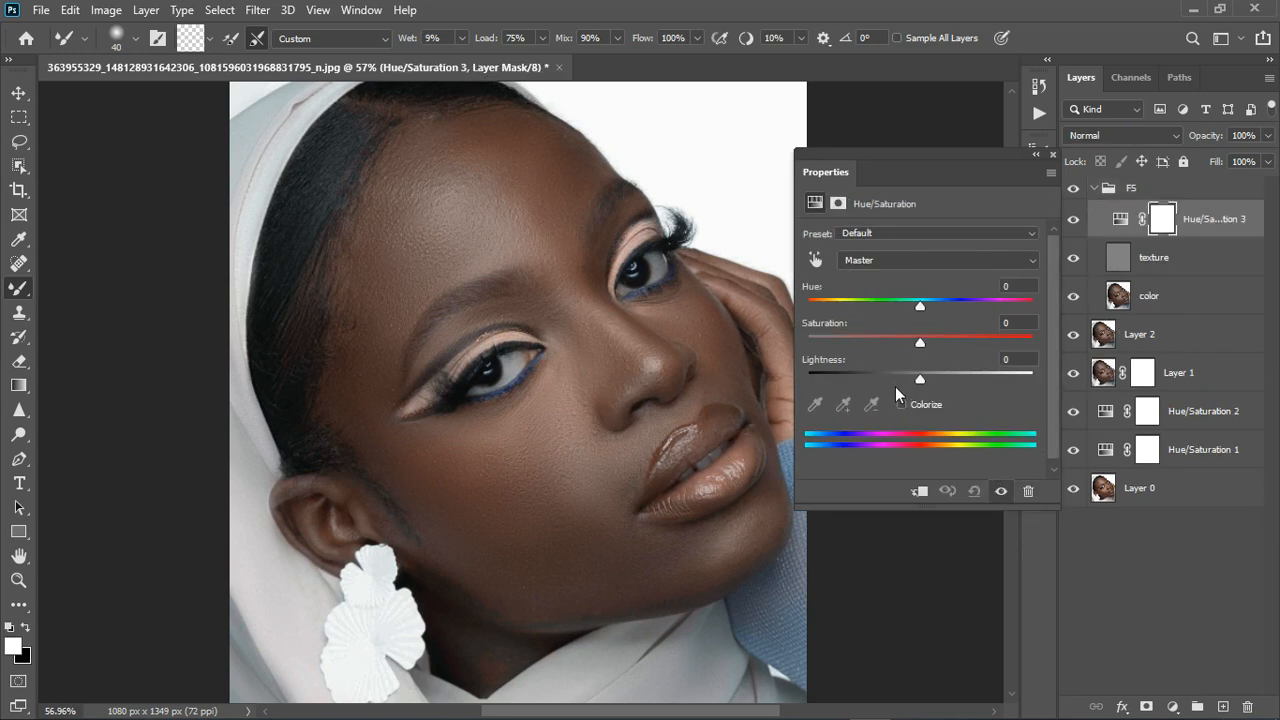
click(817, 261)
click(550, 407)
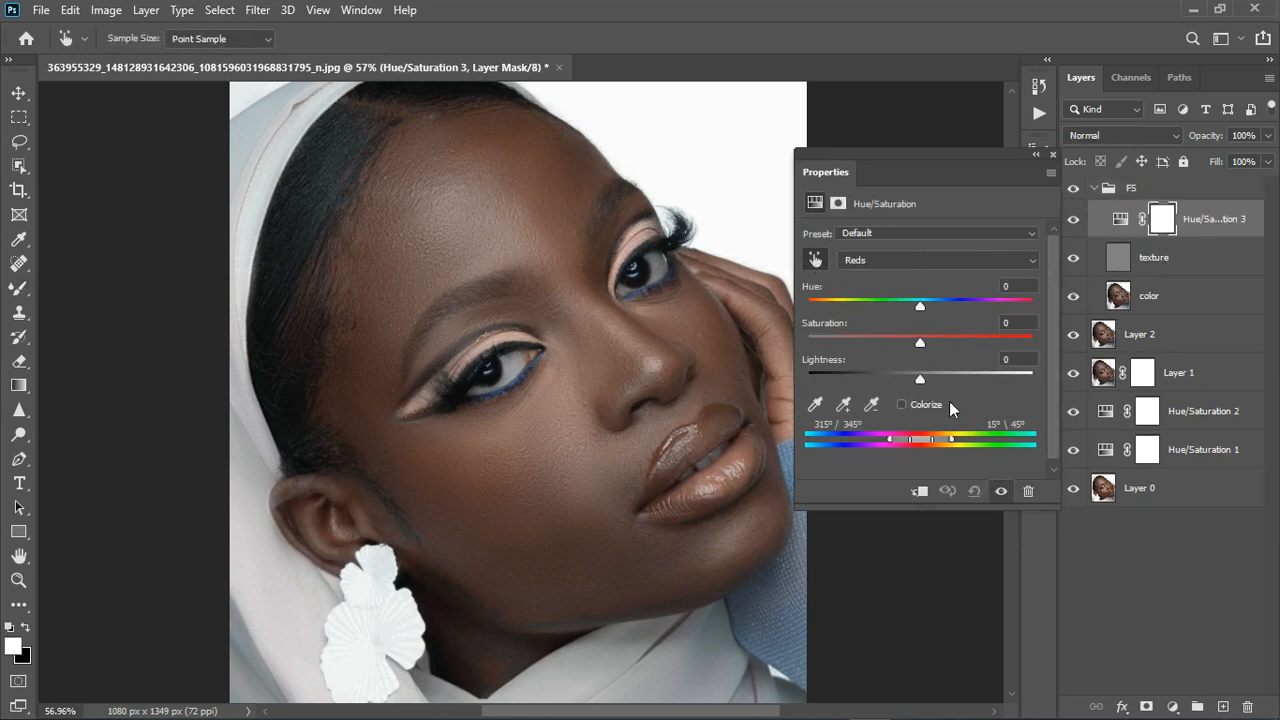
drag(945, 308, 1047, 316)
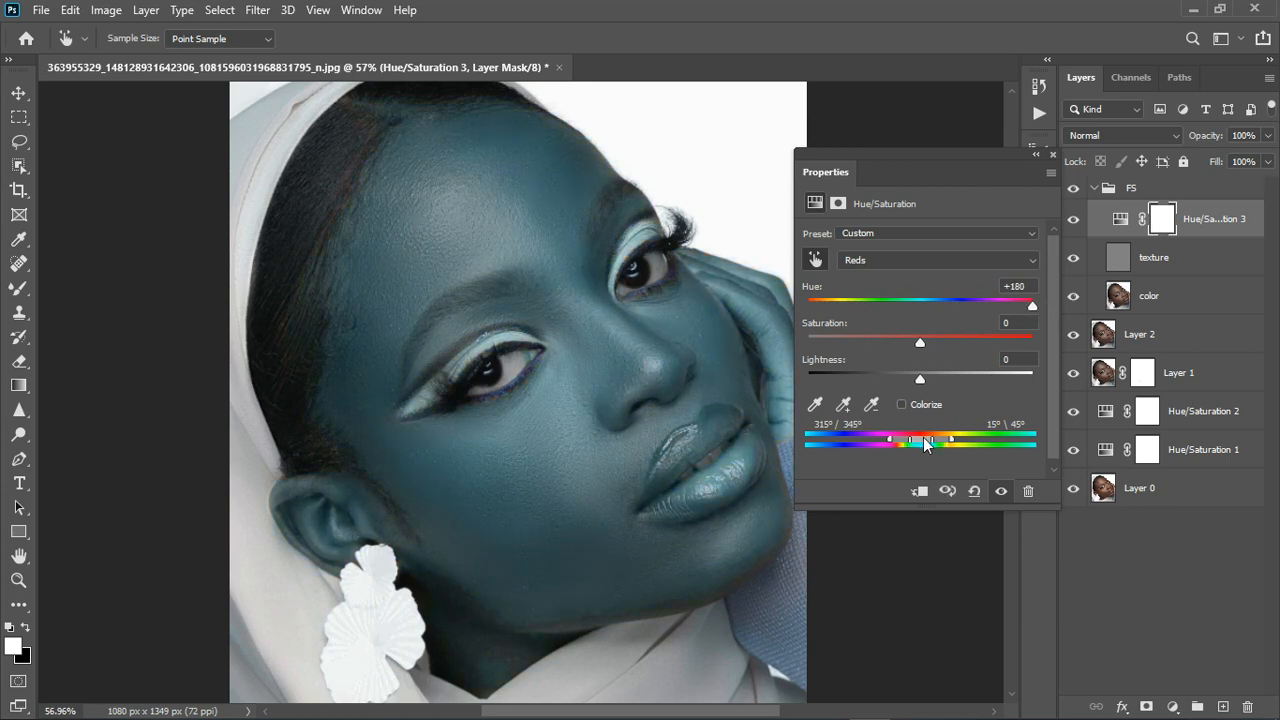
drag(927, 442, 955, 446)
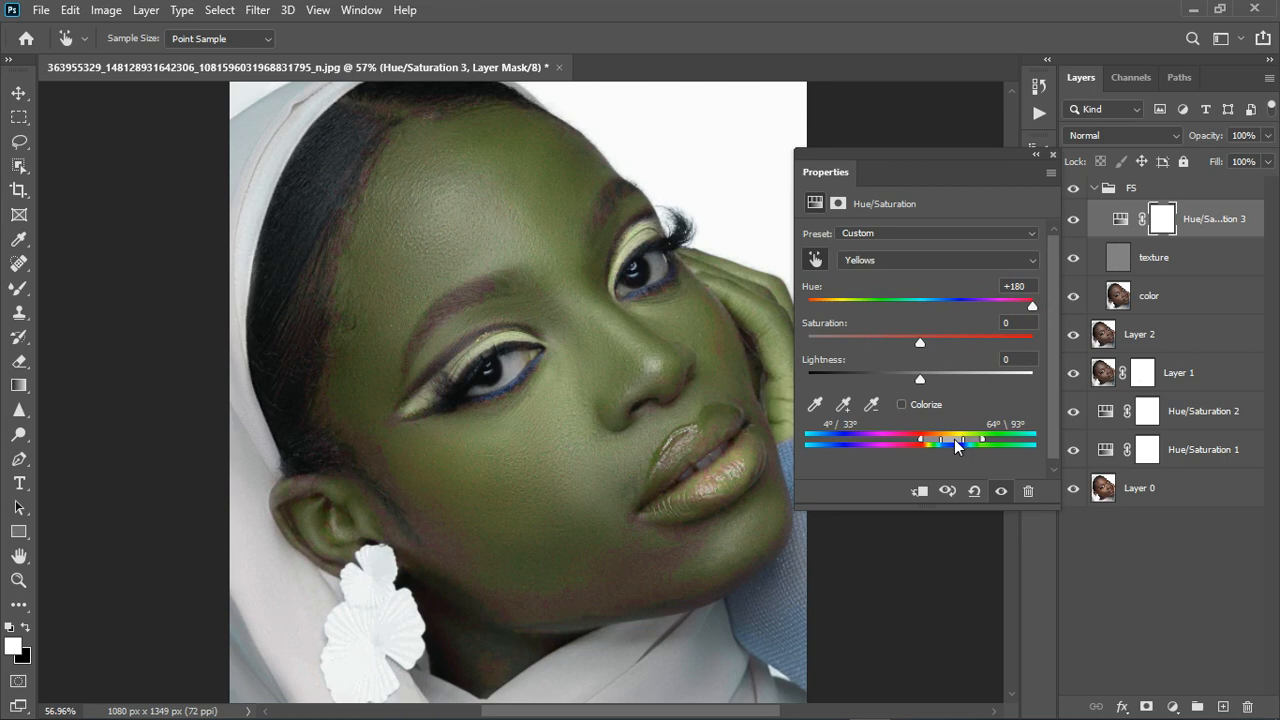
drag(1041, 296, 990, 306)
text(0)
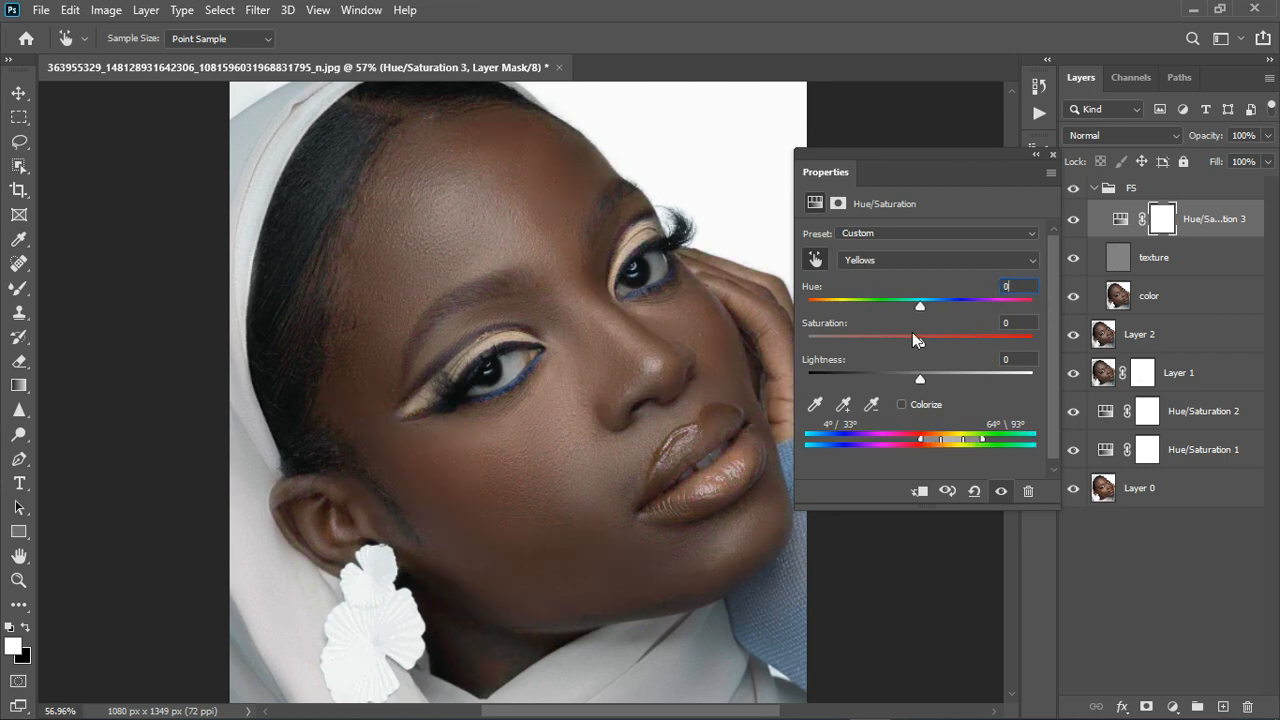
Set the Yellows to Hue -8, Saturation -37, Lightness -30, comparing before and after.
drag(917, 345, 888, 350)
drag(921, 382, 884, 387)
drag(897, 310, 911, 312)
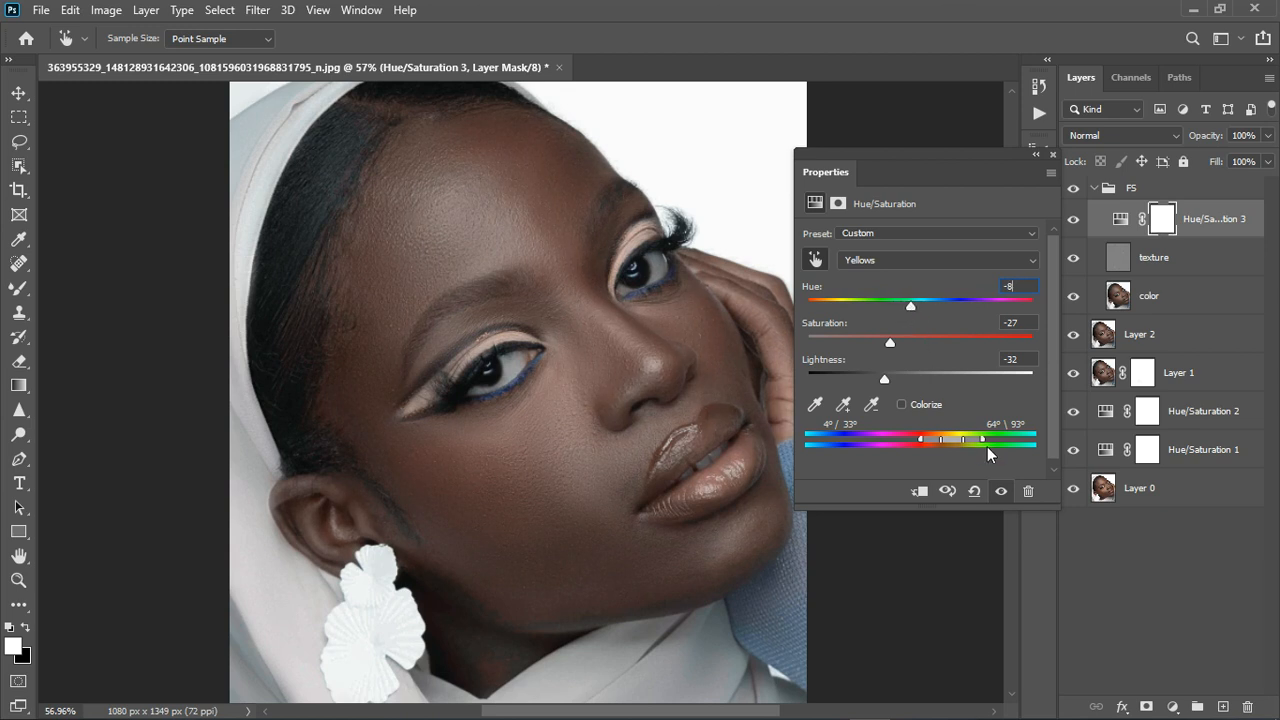
click(1003, 492)
click(1003, 492)
drag(889, 346, 885, 346)
drag(871, 346, 876, 345)
click(1052, 154)
scroll(678, 298, down, 5)
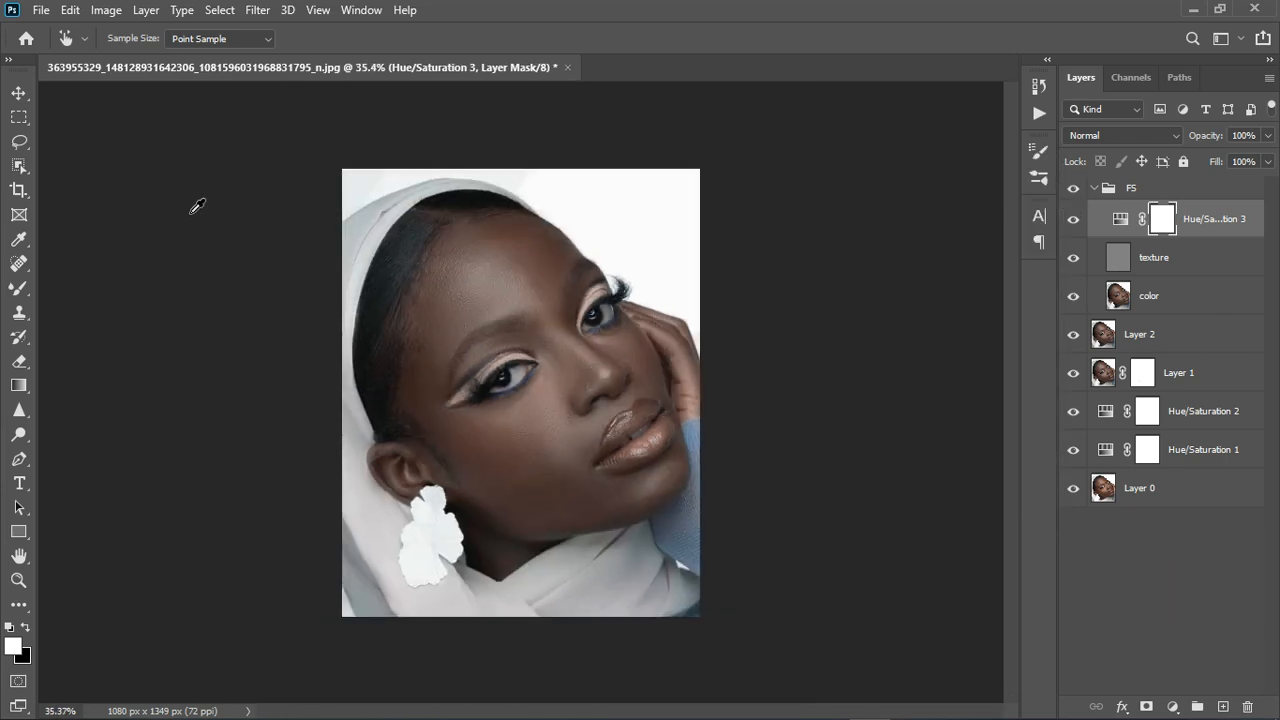
click(18, 92)
scroll(540, 390, up, 4)
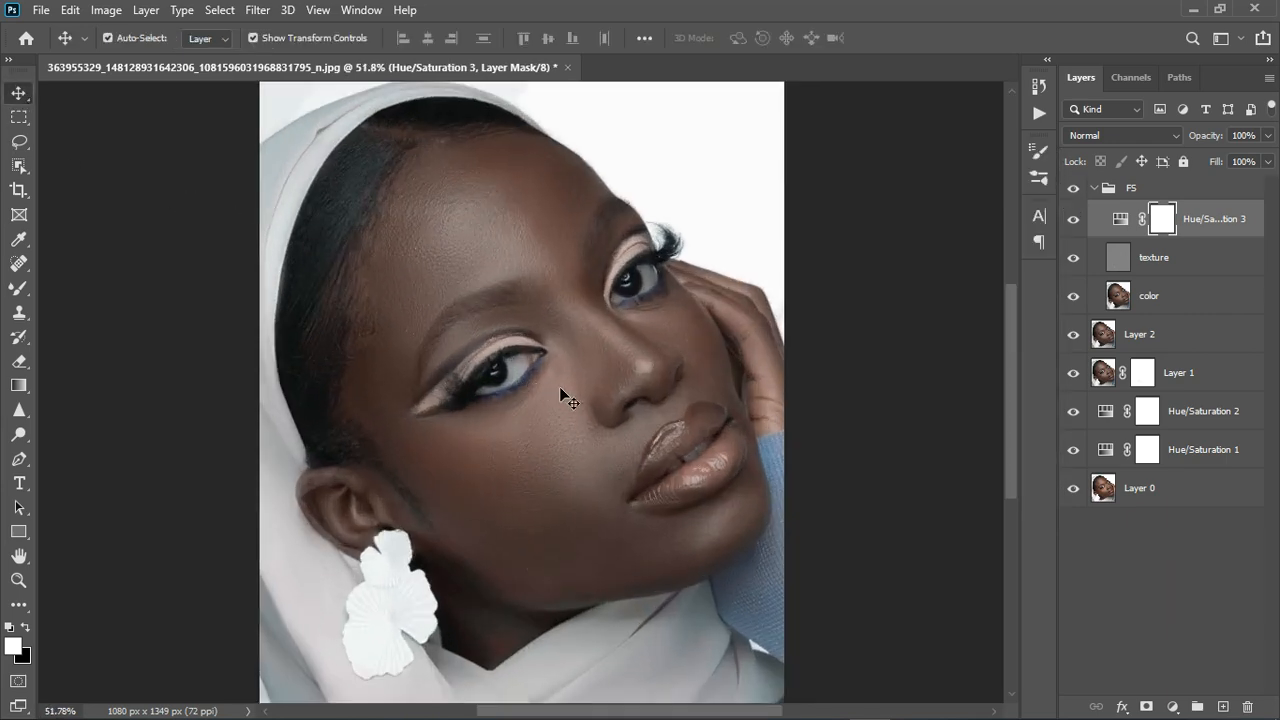
Move Hue/Saturation 3 above the FS group and toggle it to compare.
drag(1206, 232, 1076, 190)
click(1076, 200)
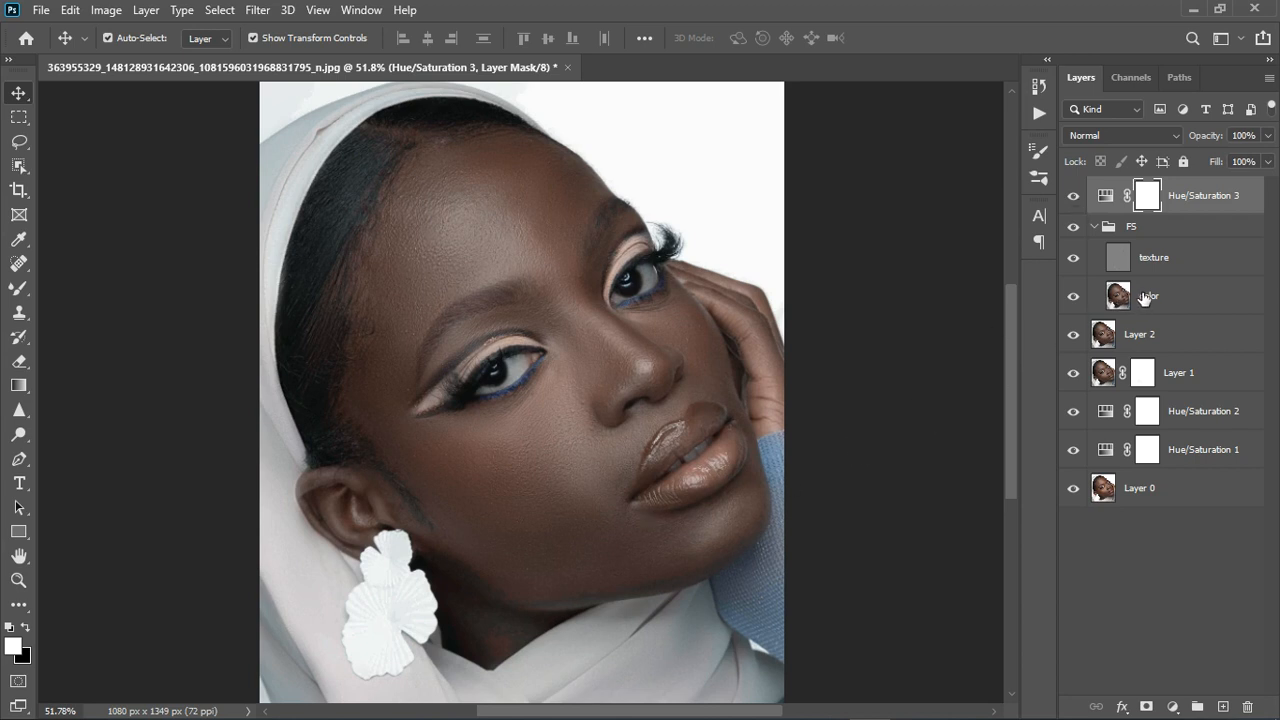
click(1078, 200)
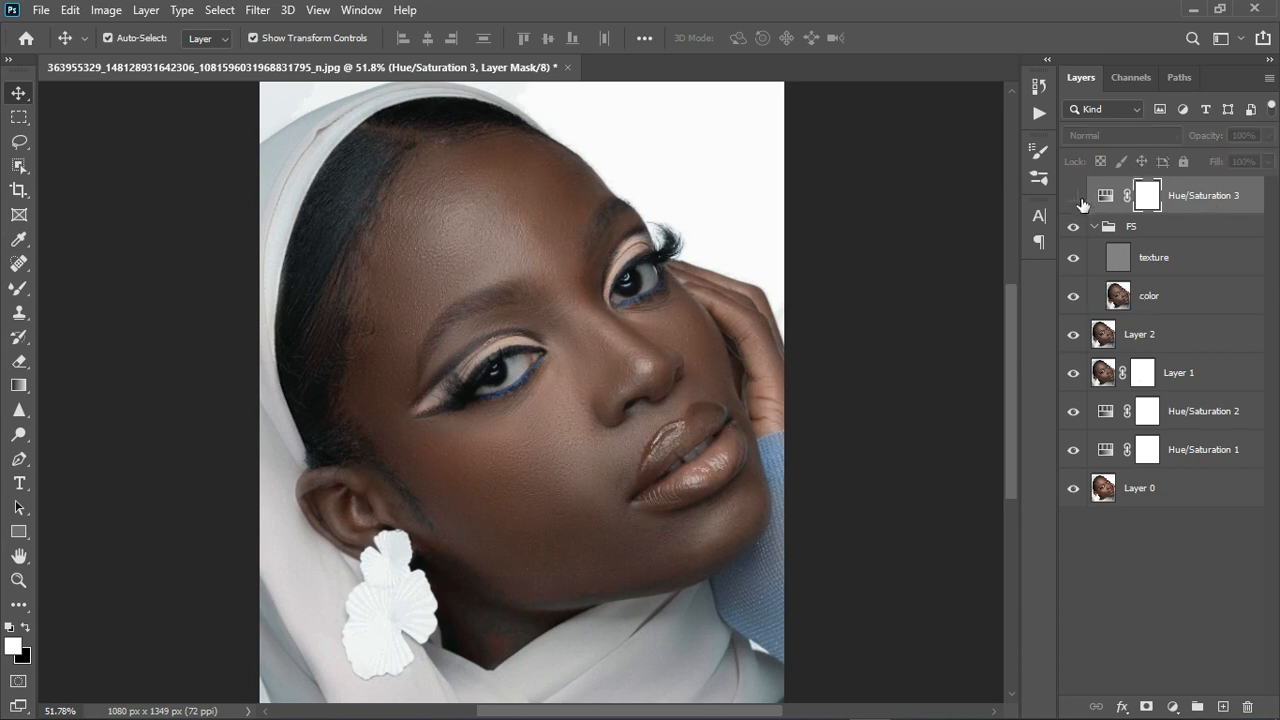
click(1076, 199)
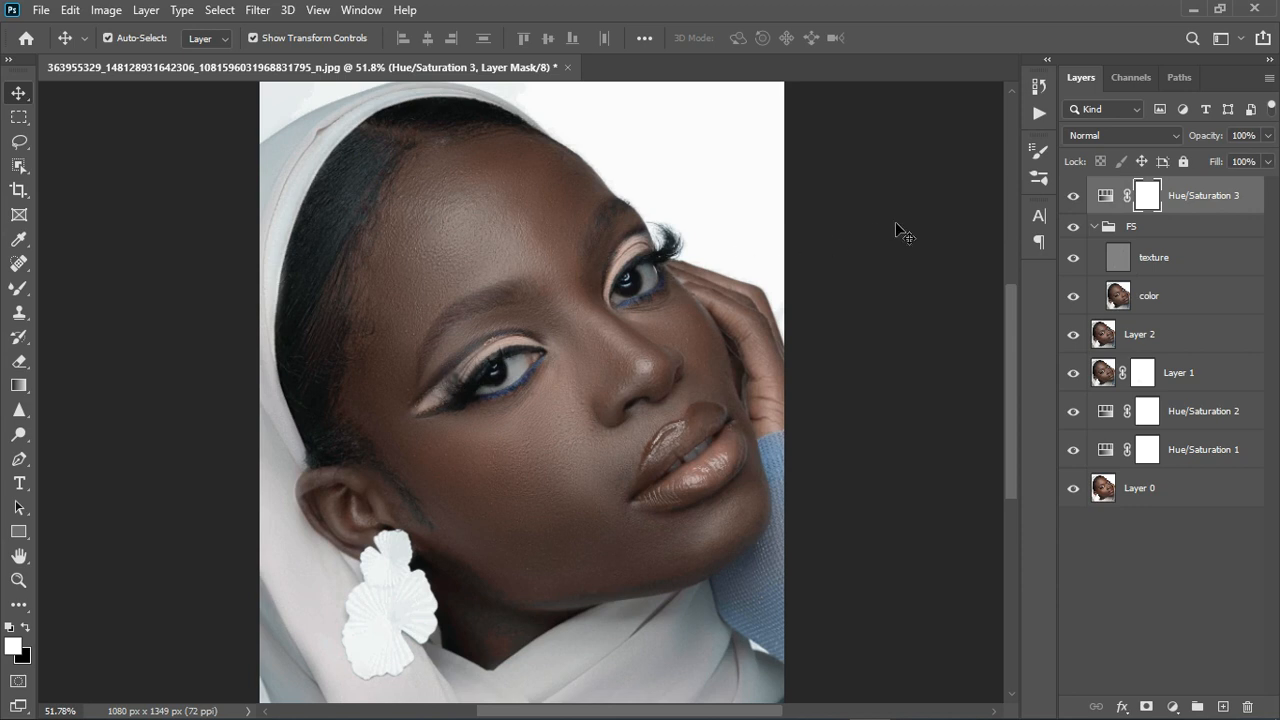
Paint black with a small Brush on the mask to remove the adjustment from the left eyeshadow.
click(19, 288)
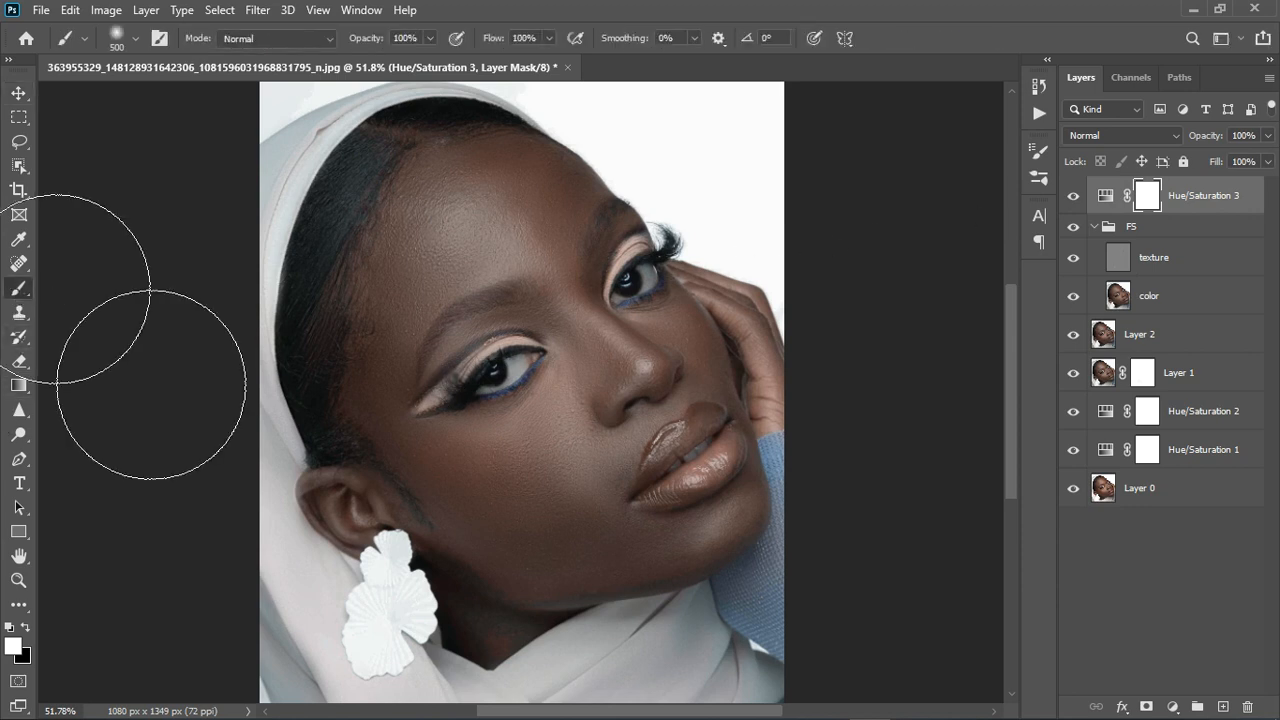
key(bracketleft)
key(bracketleft)
key(bracketleft)
key(bracketleft)
key(bracketleft)
key(bracketleft)
key(bracketleft)
key(bracketleft)
key(bracketleft)
key(bracketleft)
key(bracketleft)
key(bracketleft)
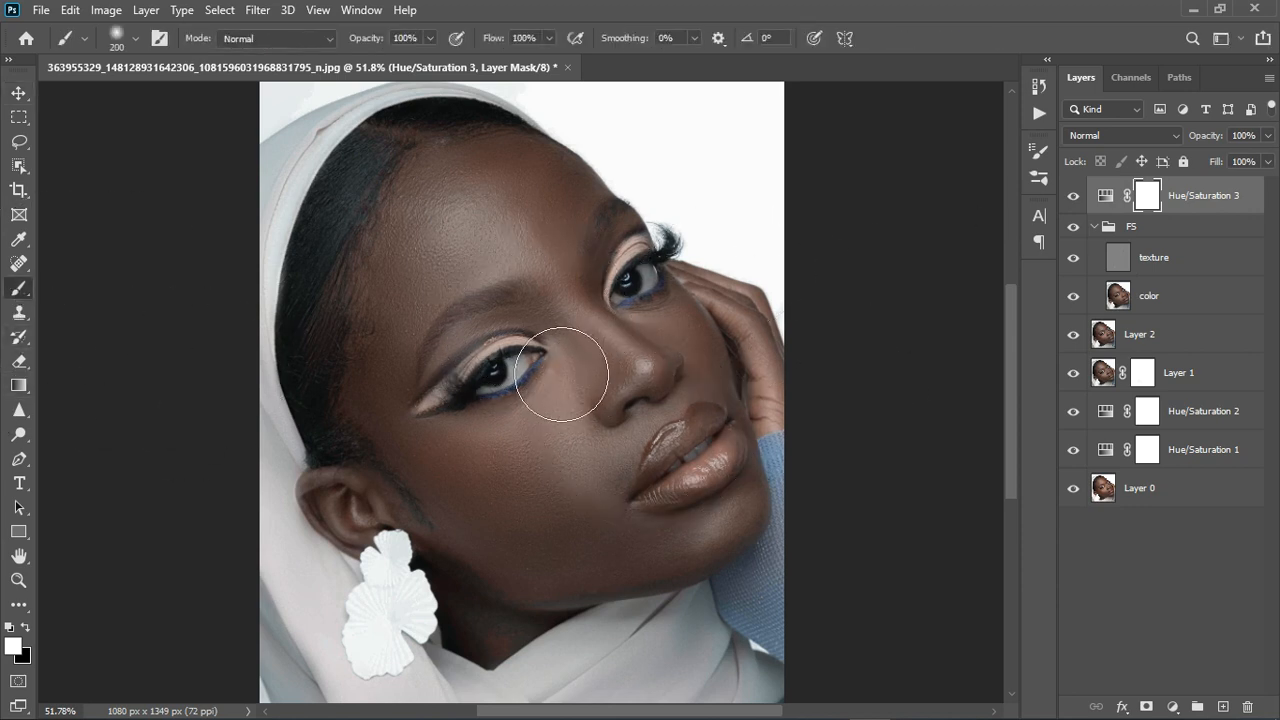
scroll(519, 345, up, 5)
key(bracketleft)
key(bracketleft)
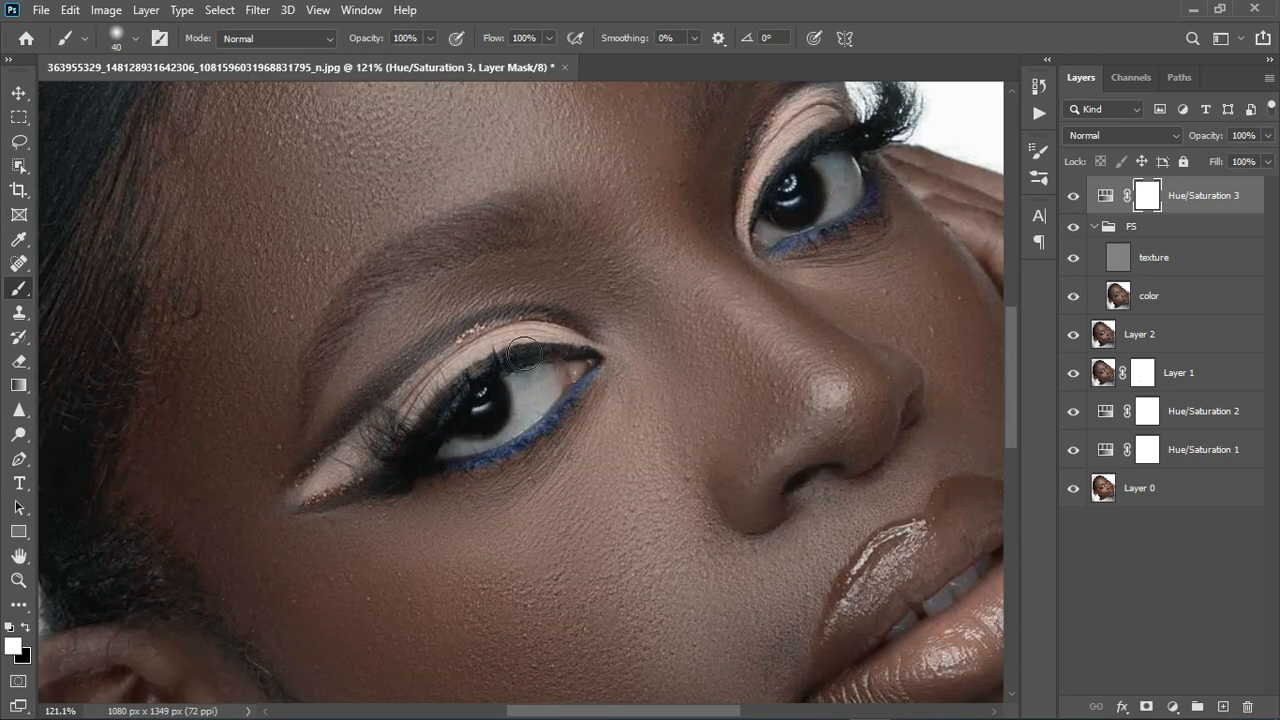
key(x)
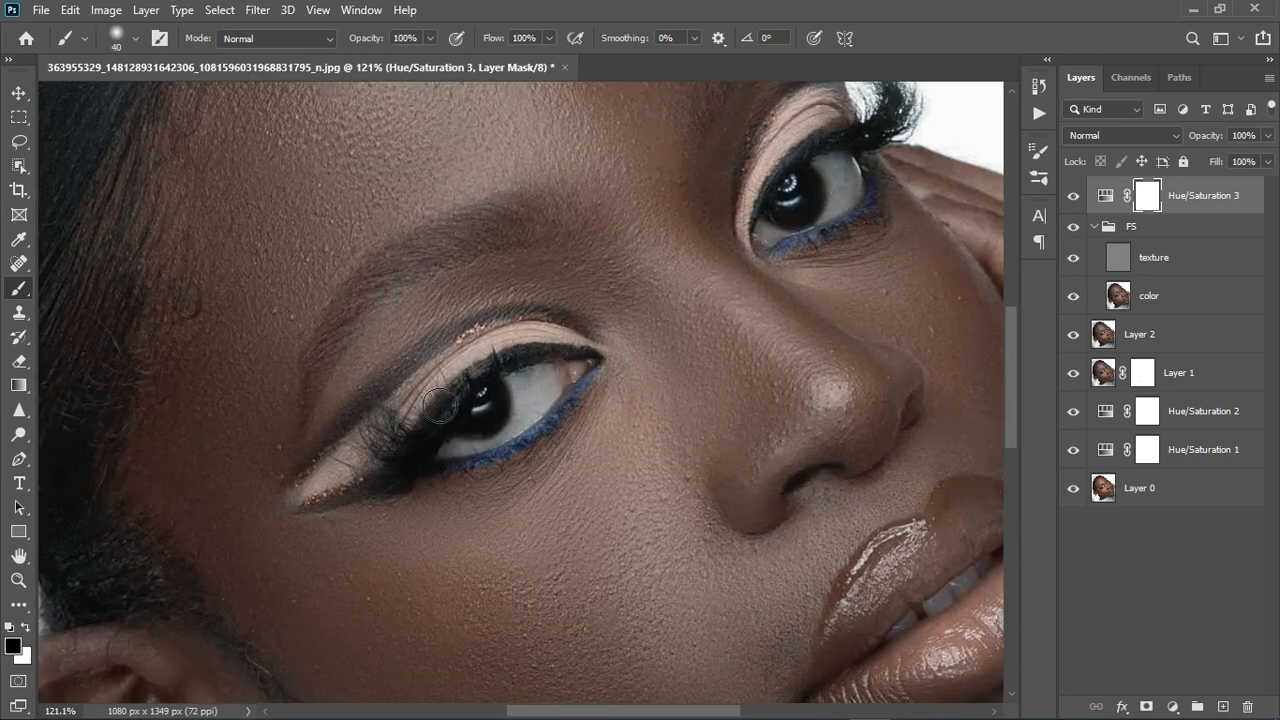
mouse_move(382, 471)
mouse_down()
mouse_move(456, 395)
mouse_move(547, 359)
mouse_move(595, 365)
mouse_move(541, 354)
mouse_move(591, 365)
mouse_move(487, 374)
mouse_move(347, 480)
mouse_move(415, 476)
mouse_up()
scroll(724, 474, down, 5)
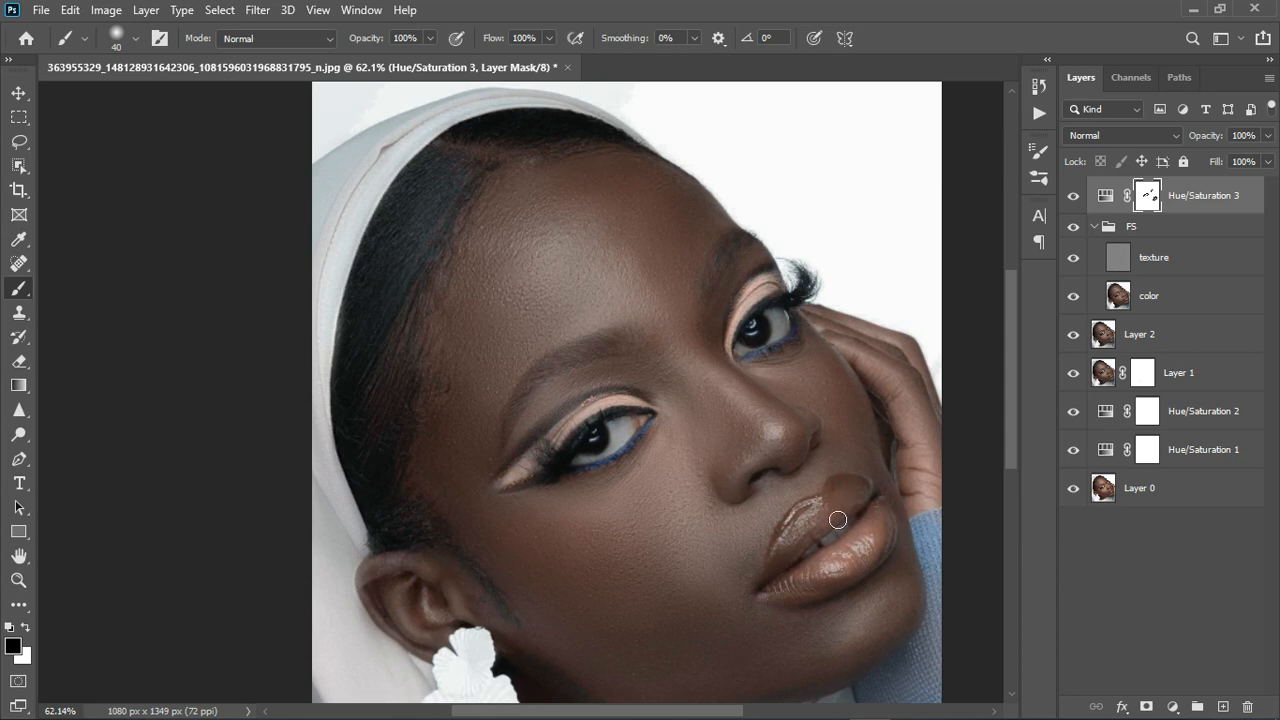
scroll(678, 498, down, 4)
scroll(532, 362, up, 3)
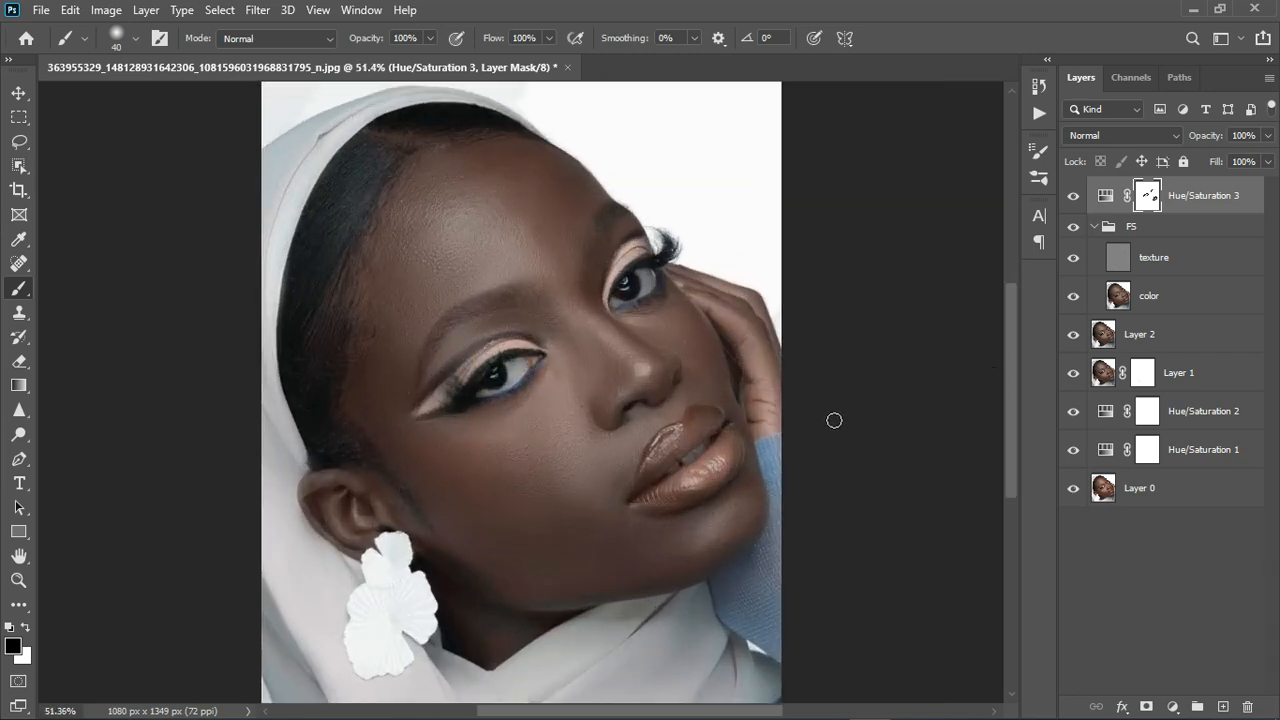
click(1074, 197)
click(1074, 197)
key(bracketright)
key(bracketright)
key(bracketright)
key(bracketright)
key(bracketright)
key(bracketright)
key(x)
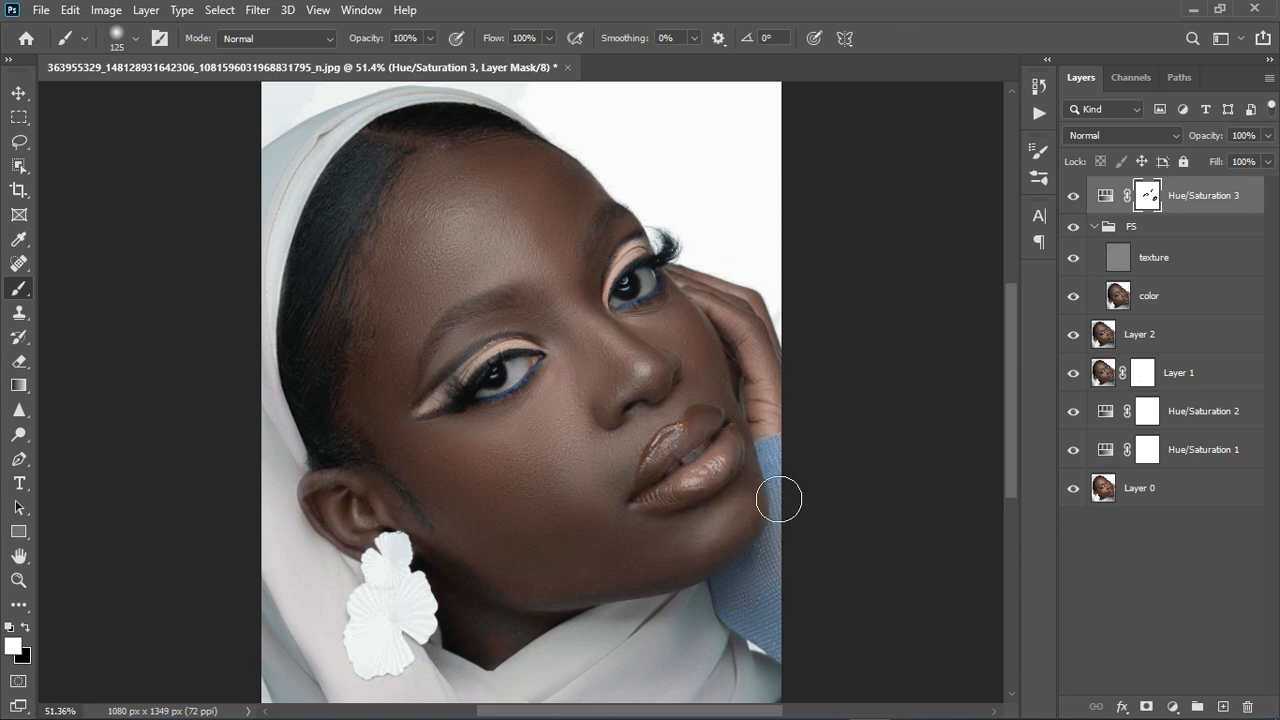
scroll(720, 440, down, 1)
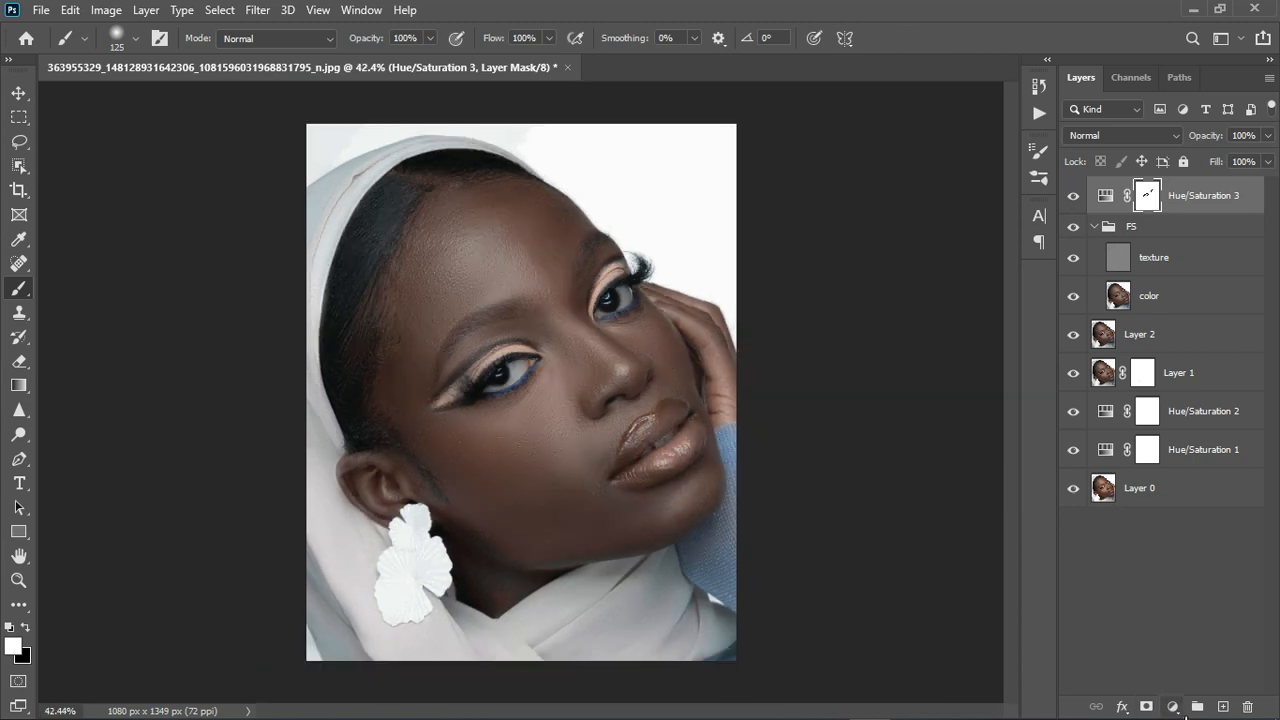
Add a Photo Filter adjustment layer using the Cooling Filter (82) preset.
click(1174, 707)
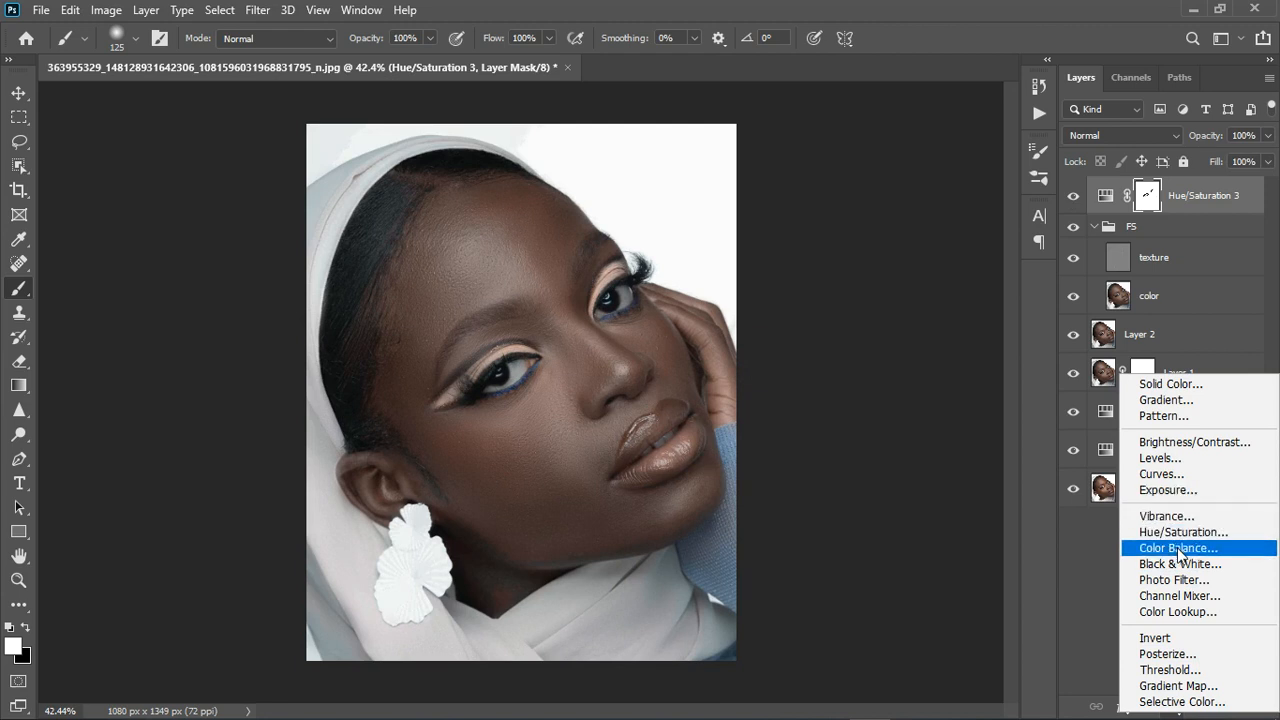
click(1178, 579)
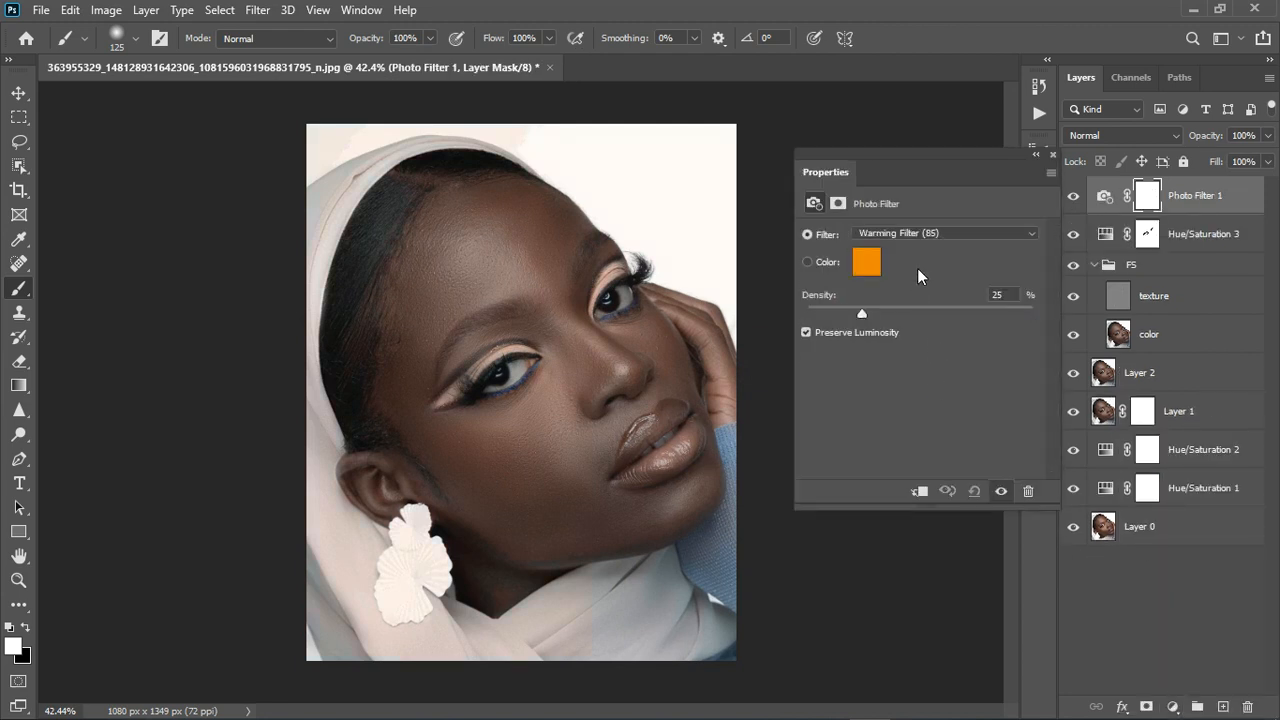
click(936, 238)
click(938, 338)
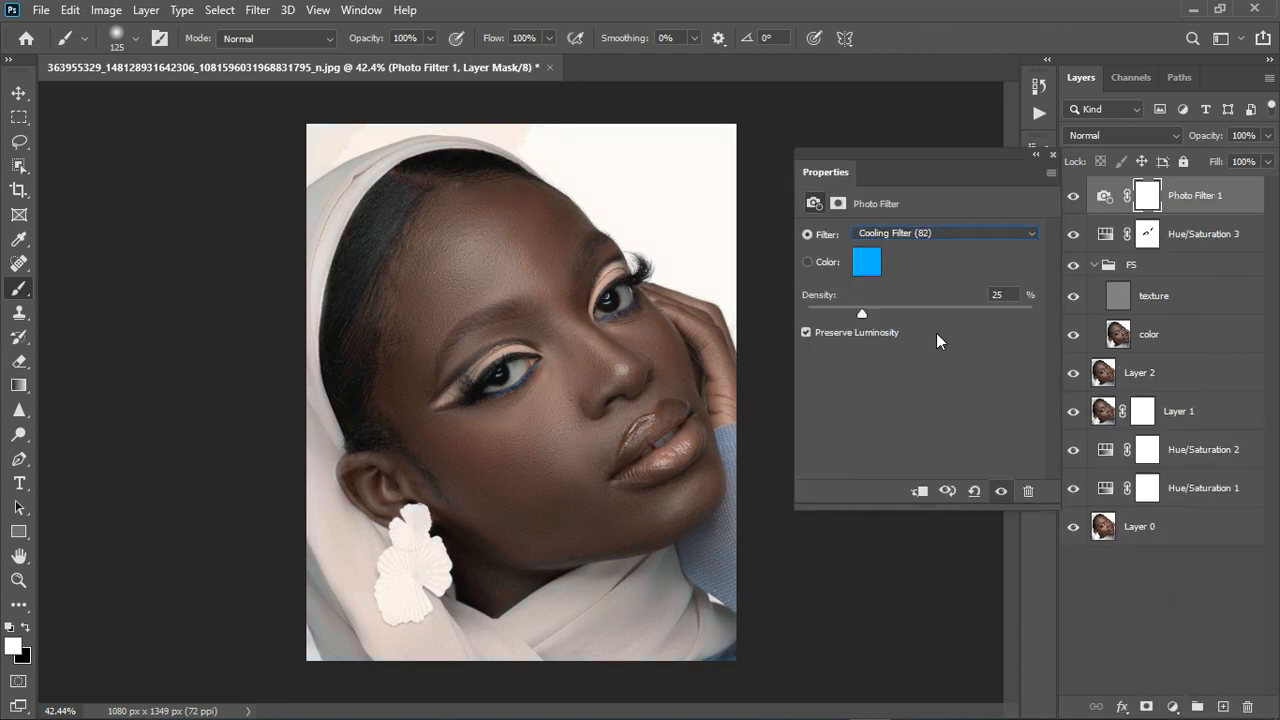
click(1053, 157)
Add a Black & White layer with Cyans at 121 and opacity 61%.
click(1174, 707)
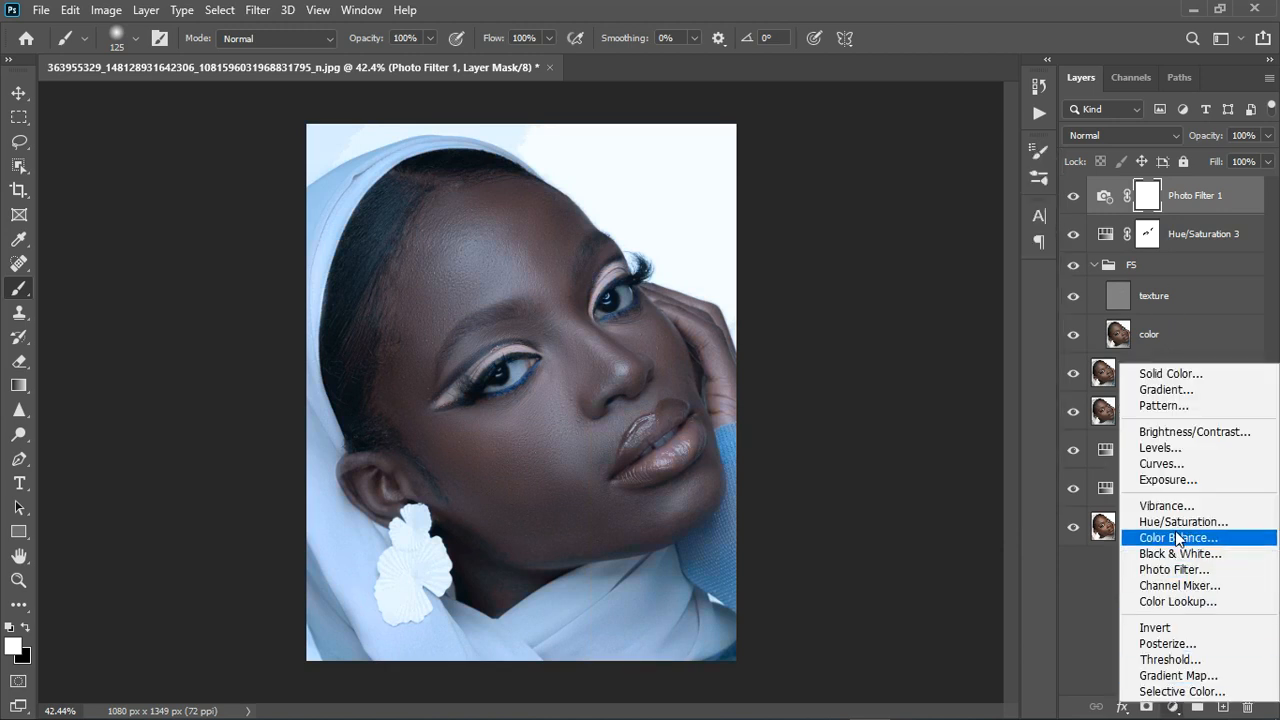
click(1180, 553)
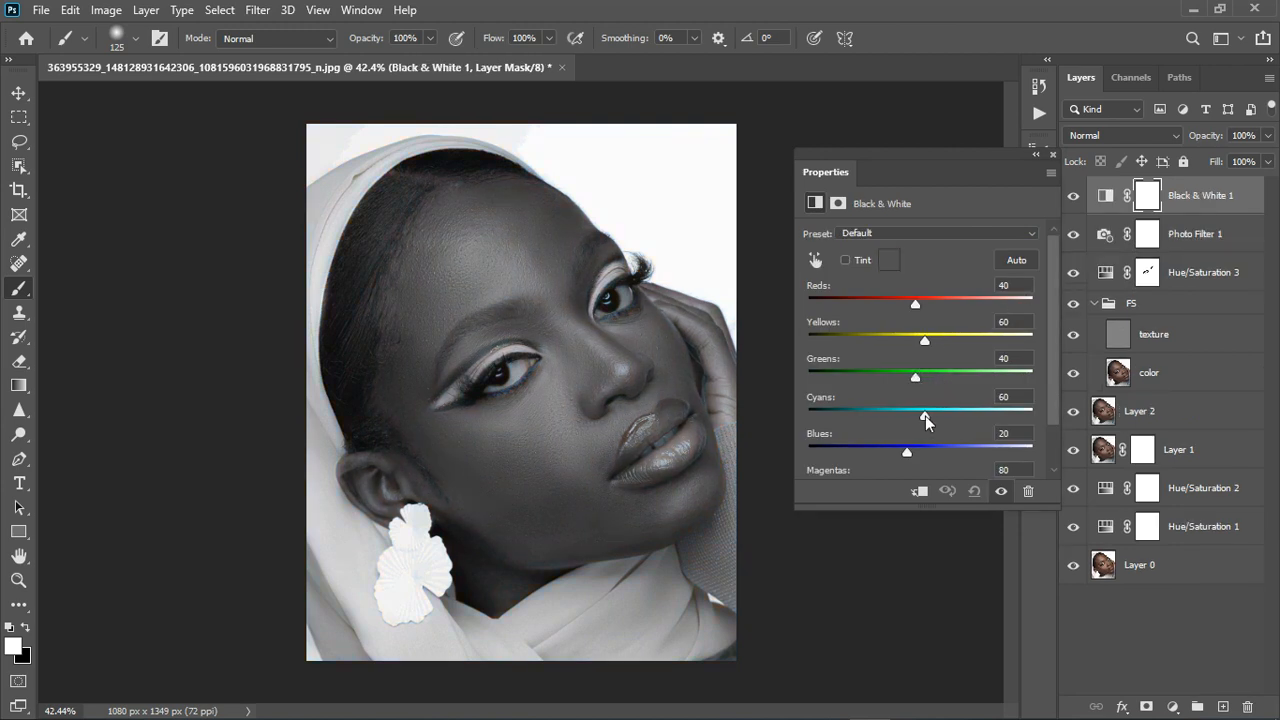
drag(968, 413, 952, 416)
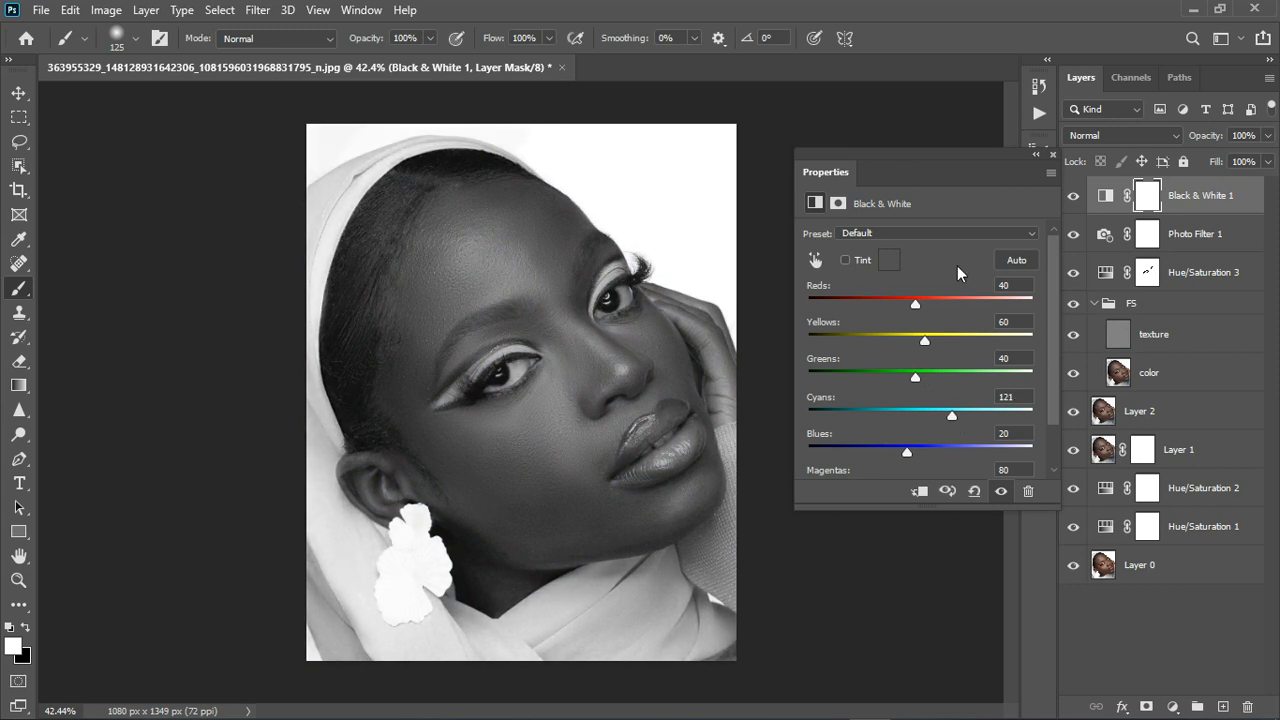
click(1043, 160)
click(1267, 135)
drag(1244, 162, 1233, 165)
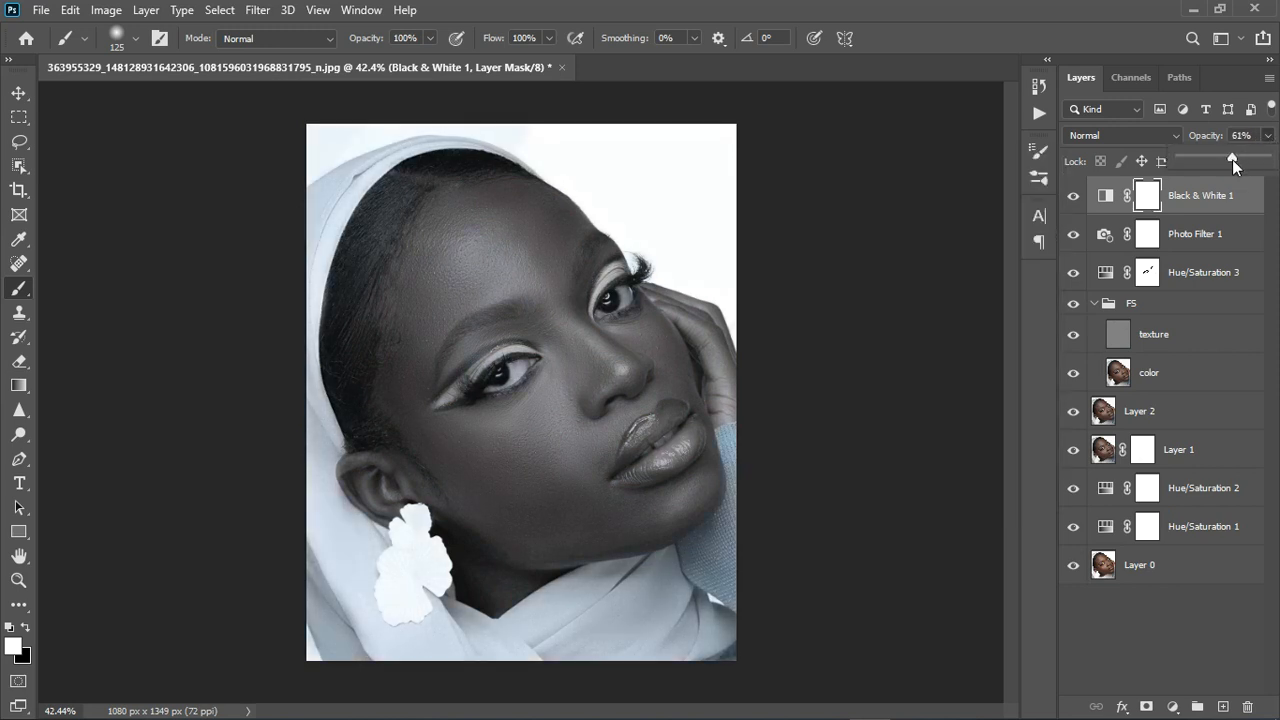
Group Photo Filter 1 and Black & White 1 into Group 1 with an inverted black mask.
shift+click(1226, 238)
click(1197, 706)
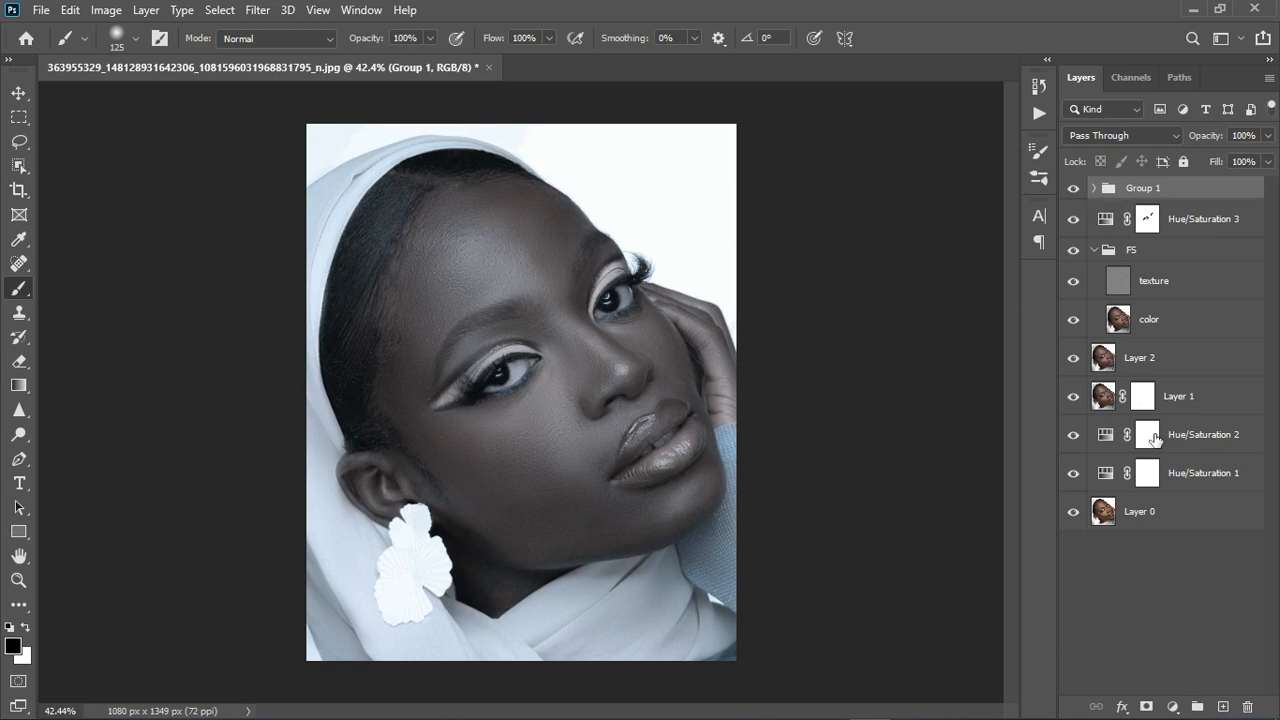
click(1147, 706)
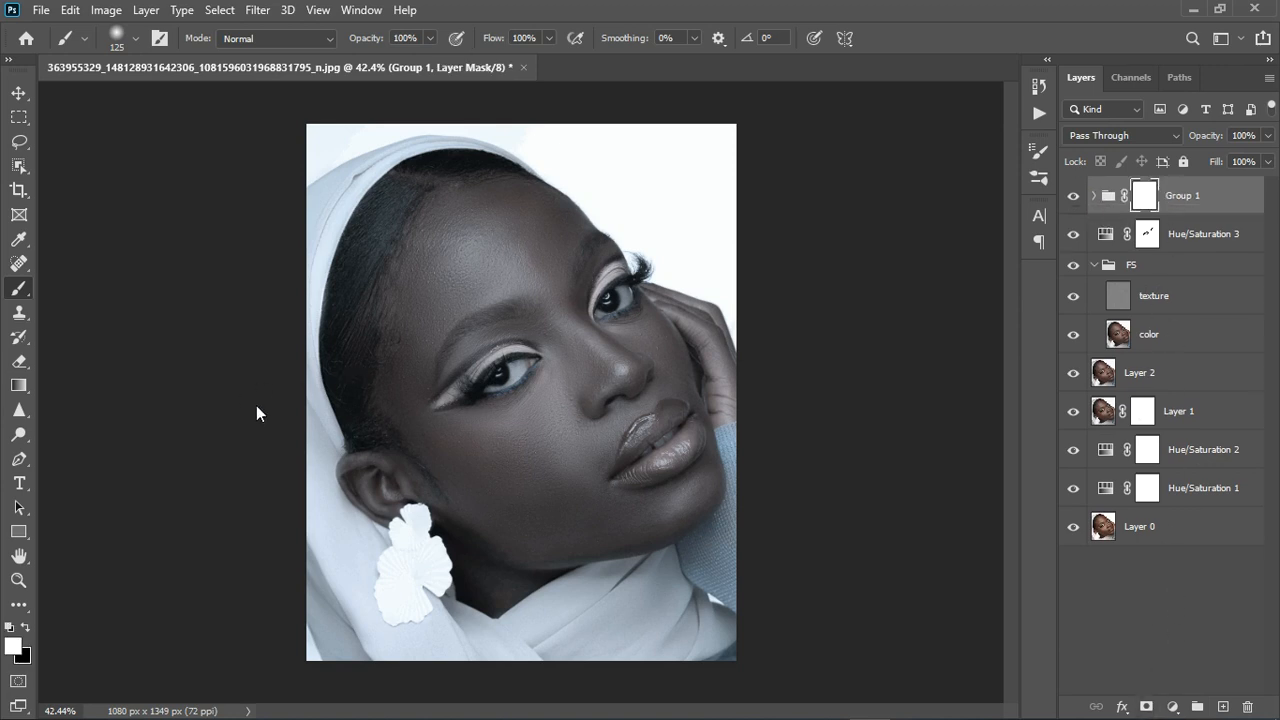
key(ctrl+i)
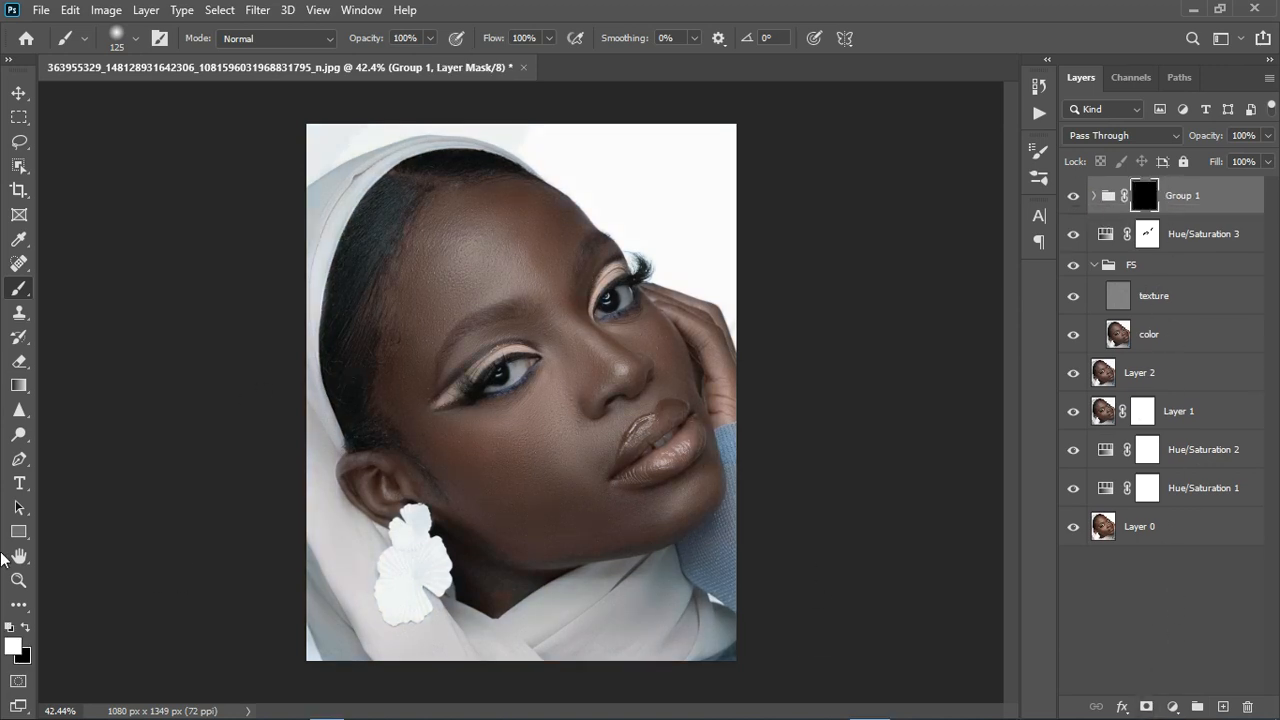
Paint white on the mask at brush size ~50 to reveal cooling along both lower eyelids.
scroll(551, 371, up, 3)
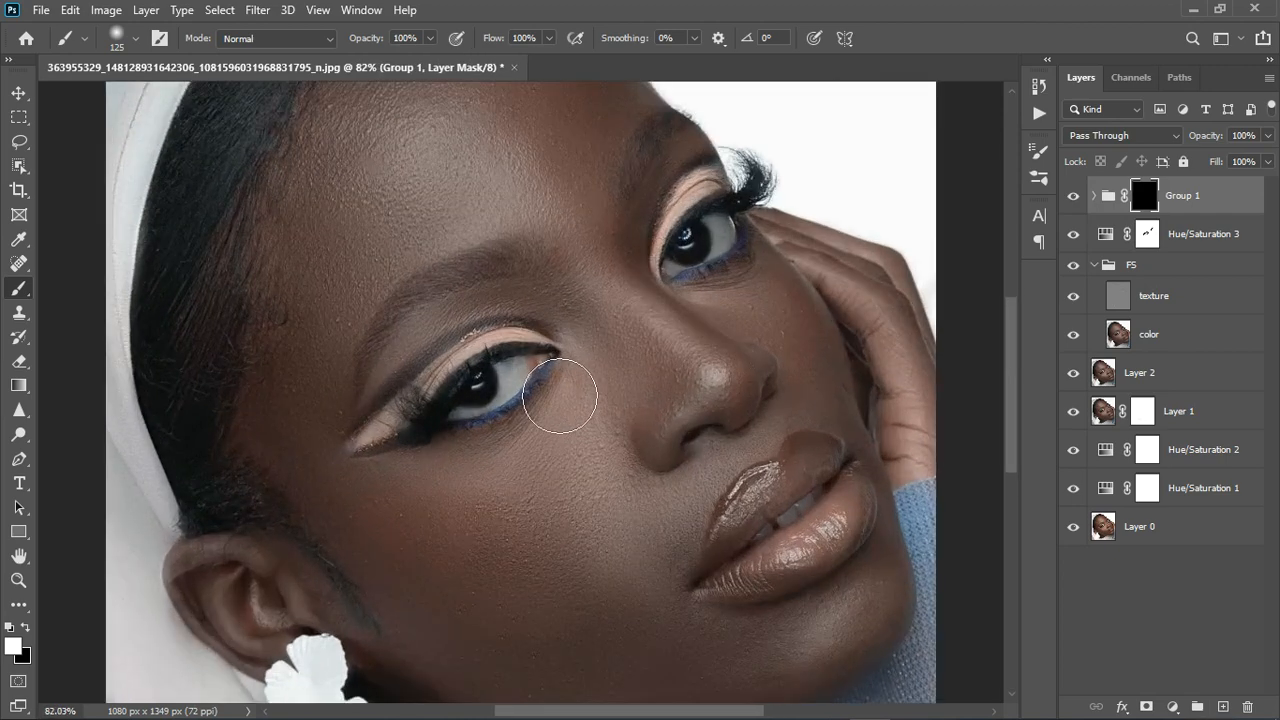
key(bracketleft)
key(bracketleft)
key(bracketleft)
key(bracketleft)
key(bracketleft)
key(bracketleft)
key(bracketright)
mouse_move(525, 384)
mouse_down()
mouse_move(540, 398)
mouse_move(471, 409)
mouse_move(525, 398)
mouse_up()
key(bracketleft)
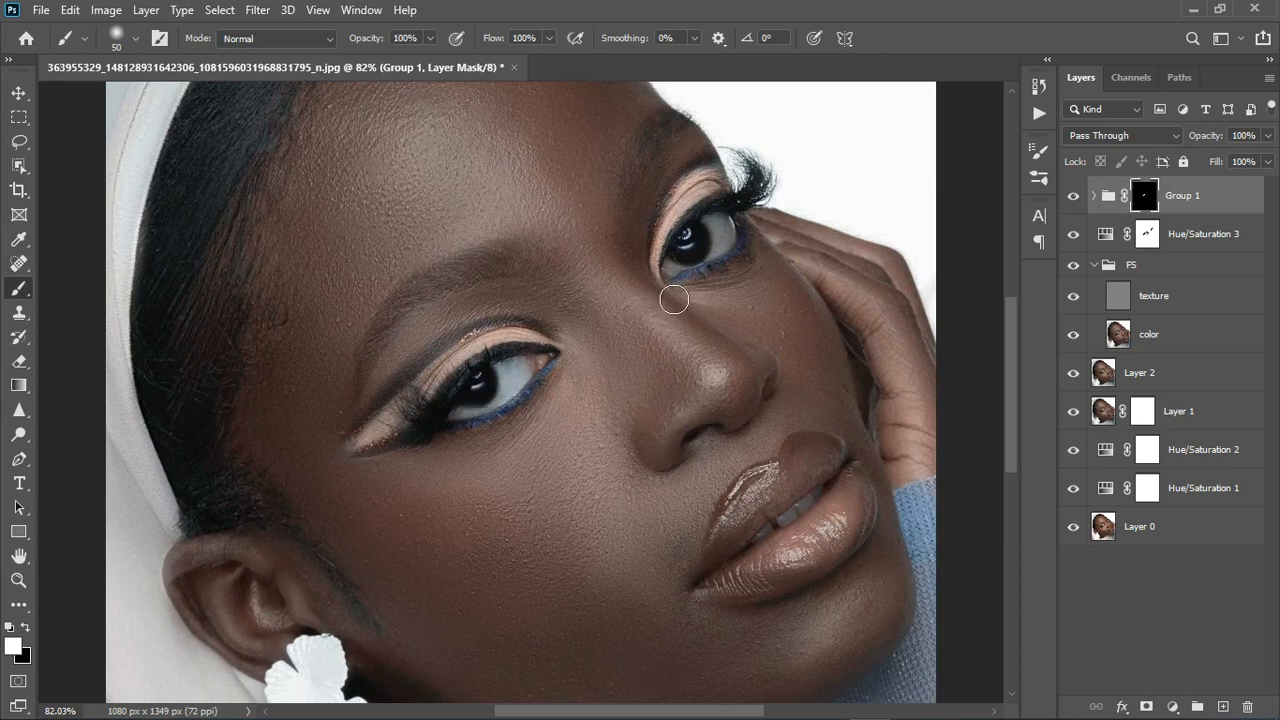
drag(745, 252, 711, 274)
scroll(700, 285, down, 5)
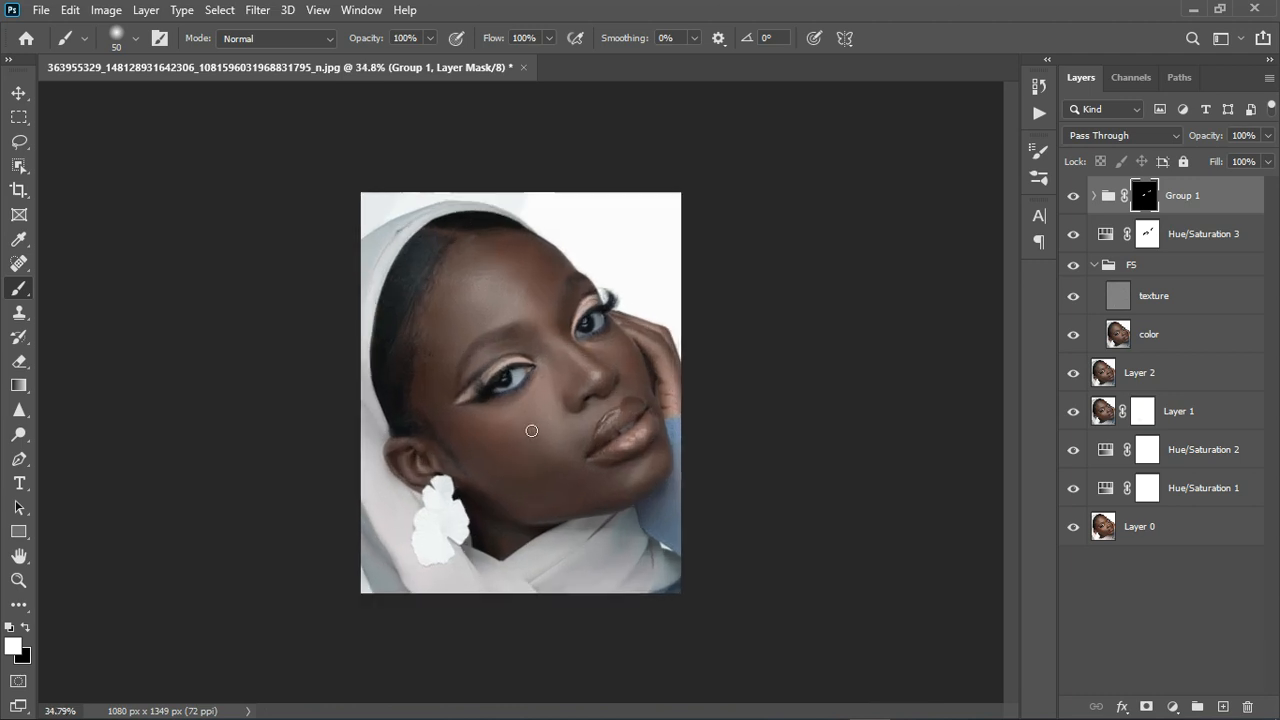
scroll(531, 430, up, 1)
Lower Group 1's opacity to 67% and target the group layer.
click(1267, 136)
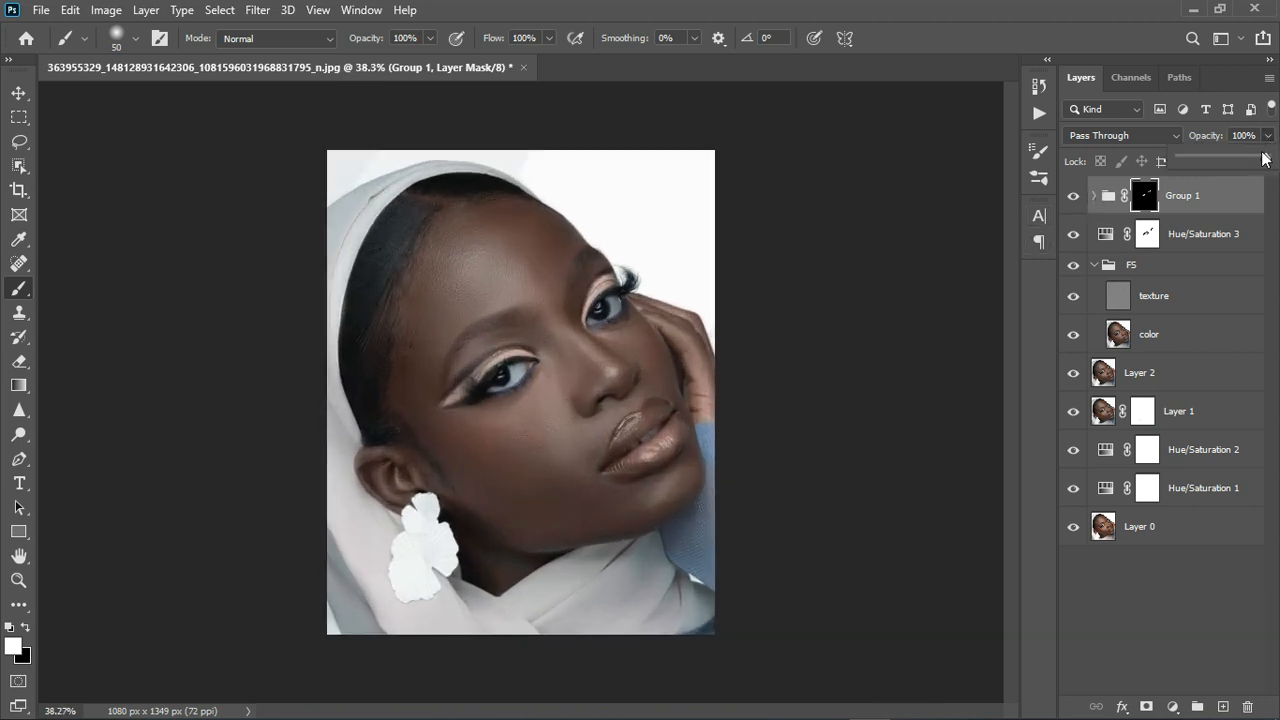
drag(1268, 158, 1244, 163)
click(1235, 210)
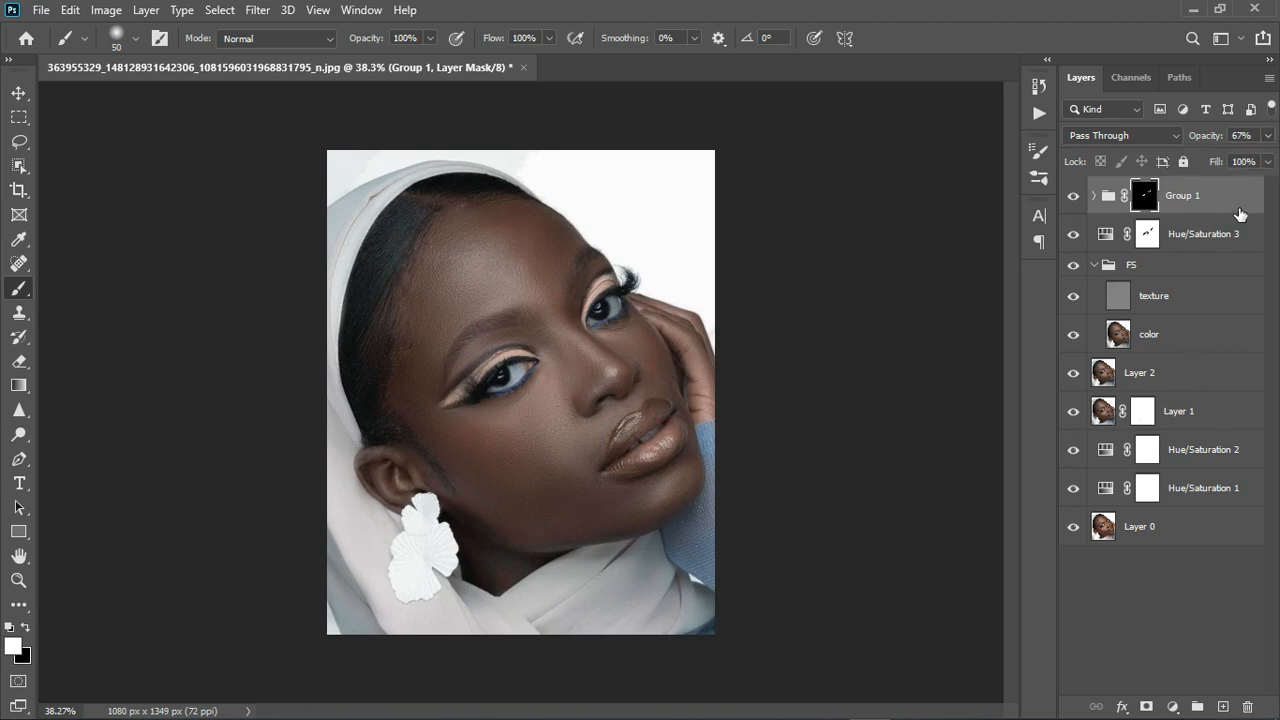
click(1236, 210)
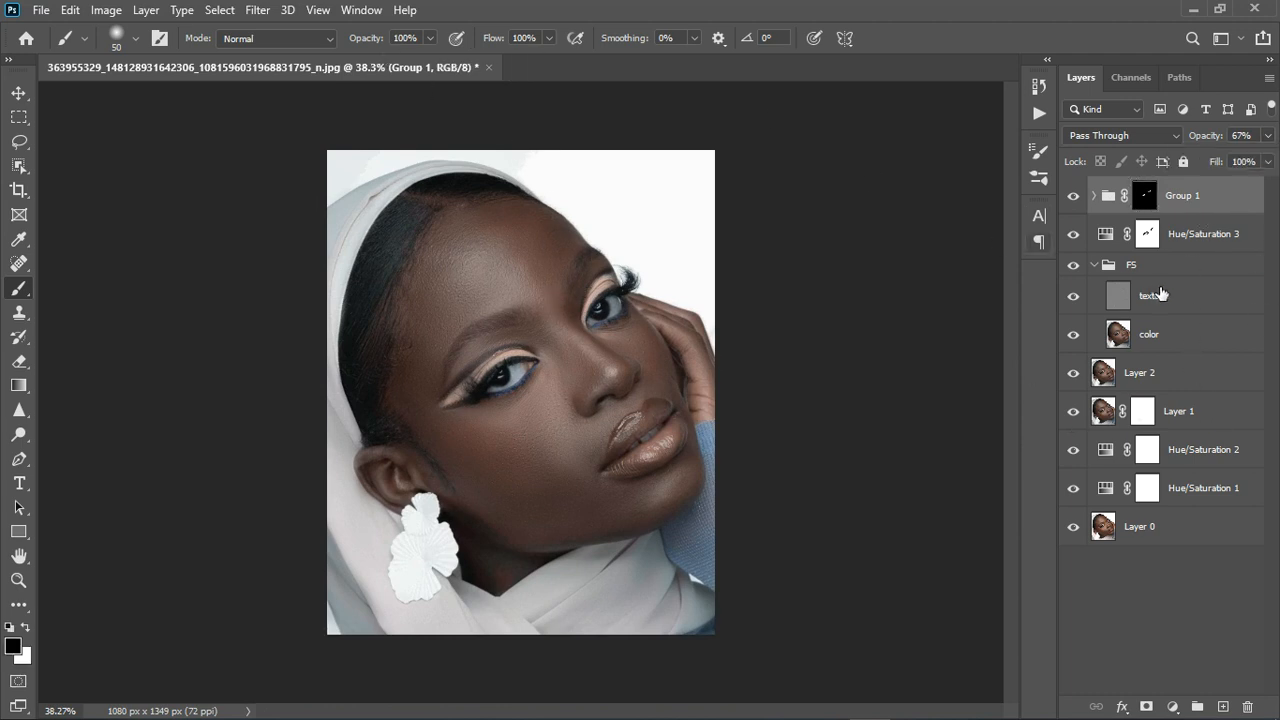
Stamp visible layers into Layer 3 with Ctrl+Alt+Shift+E and add a Curves adjustment above it.
key(ctrl+alt+shift+e)
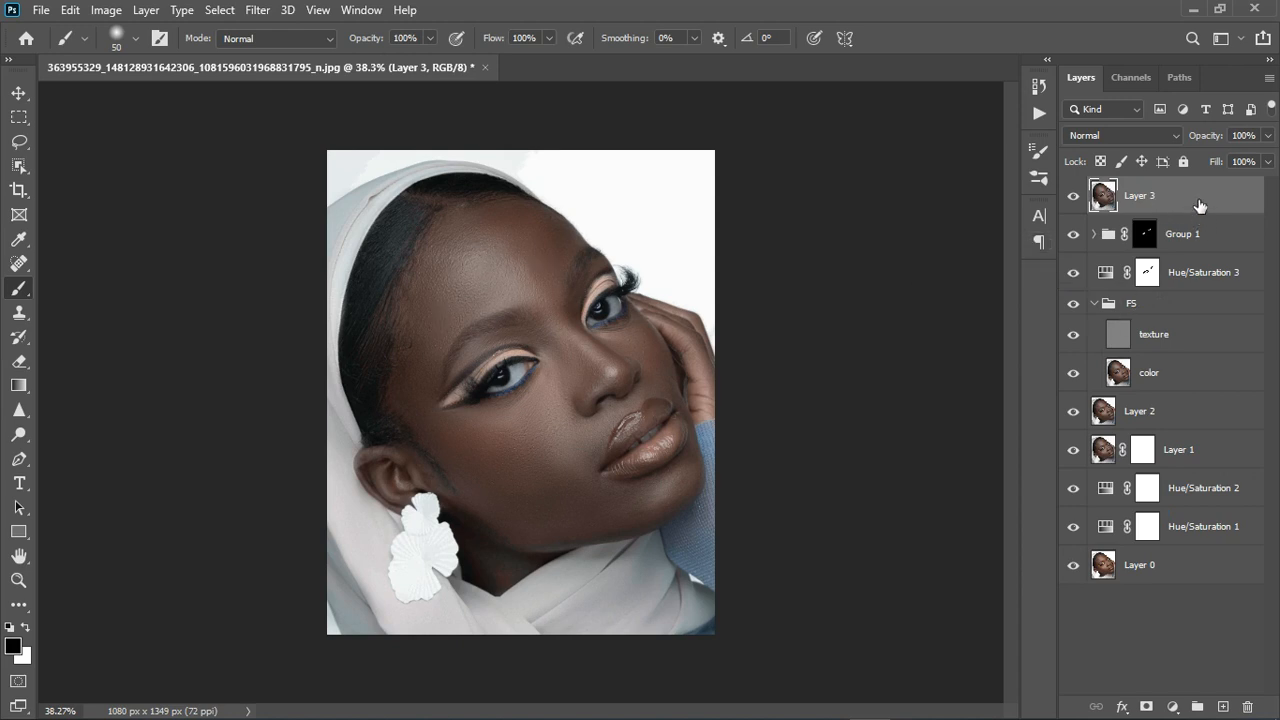
click(1175, 704)
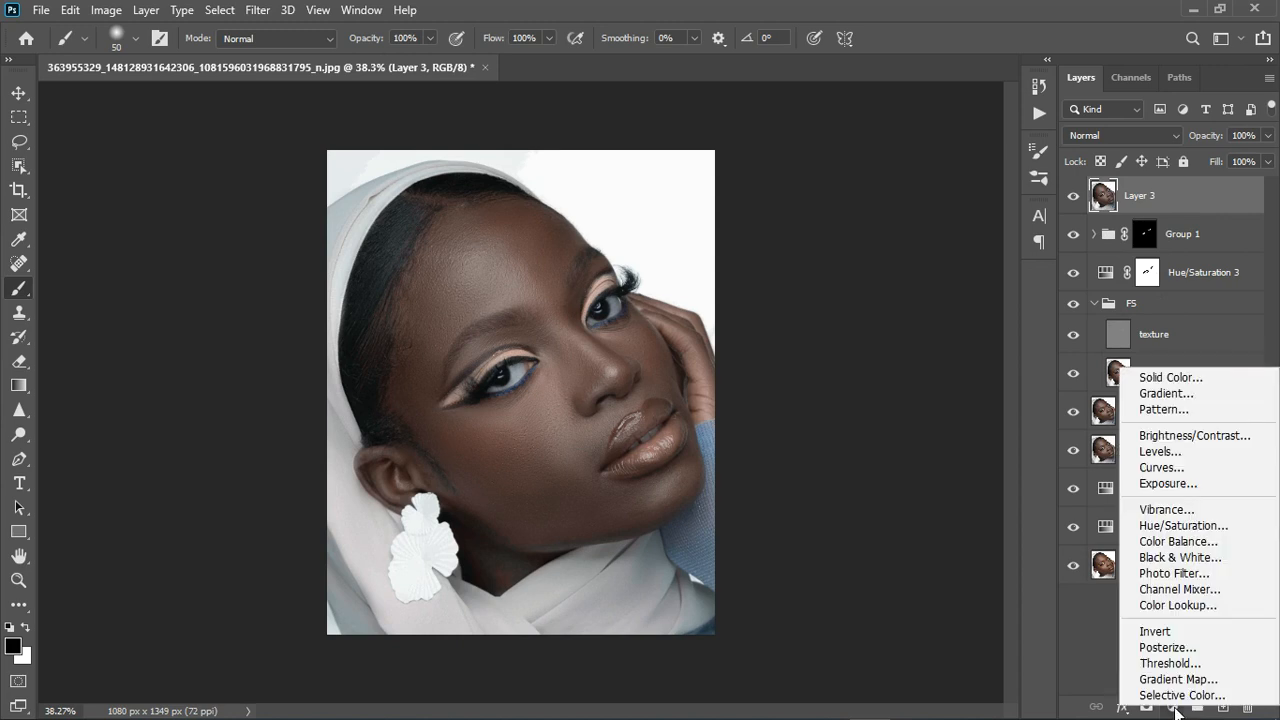
click(1168, 468)
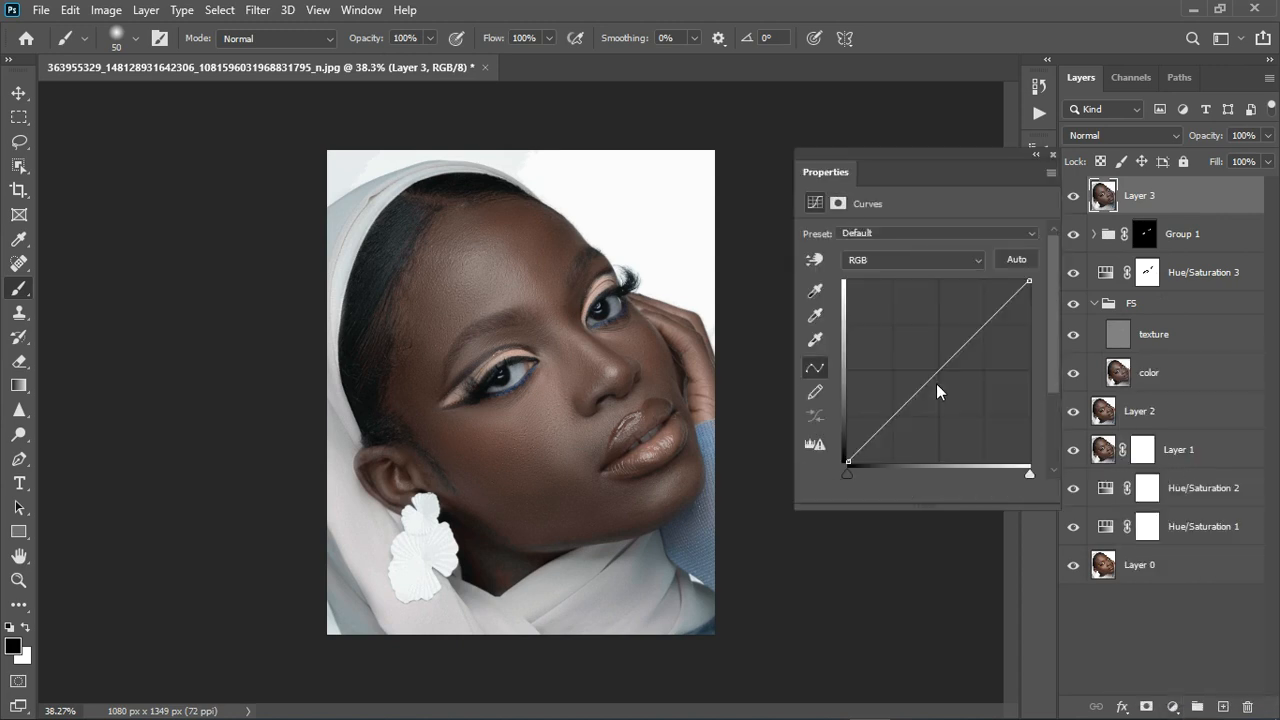
Raise the Curves 1 midpoint to brighten the midtones, nudge it higher, and select its mask.
drag(951, 371, 938, 370)
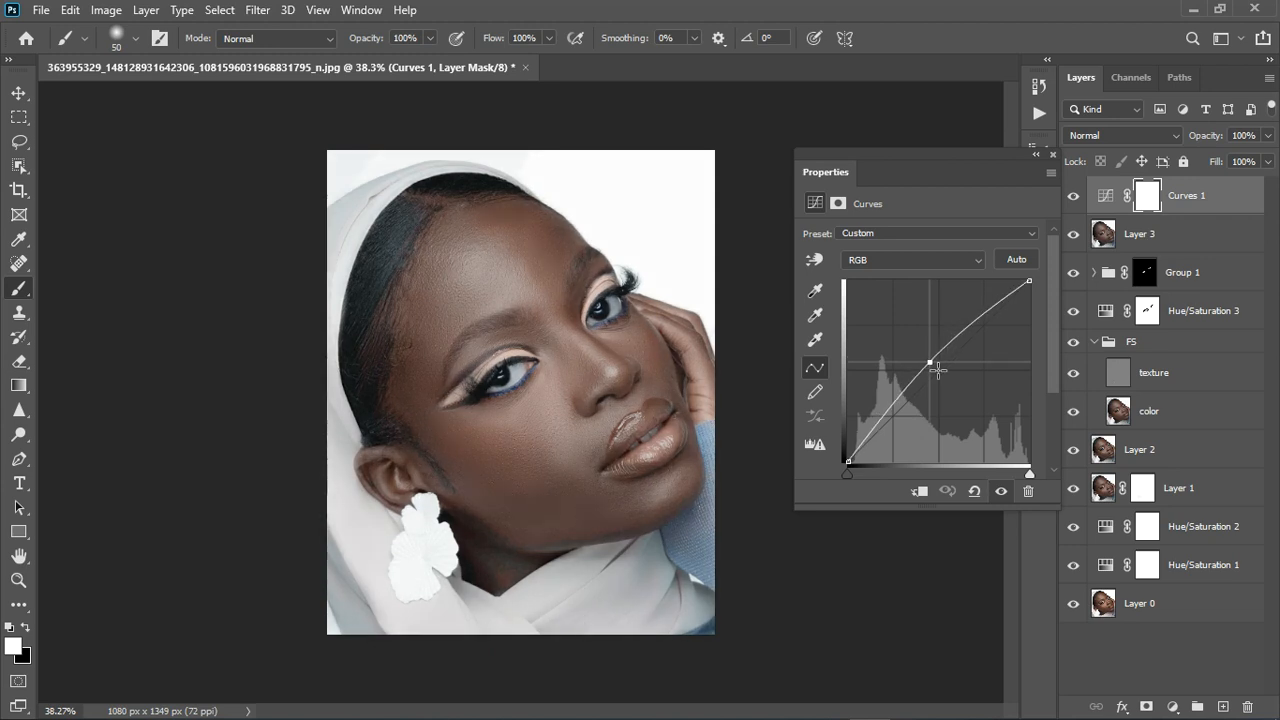
click(1052, 155)
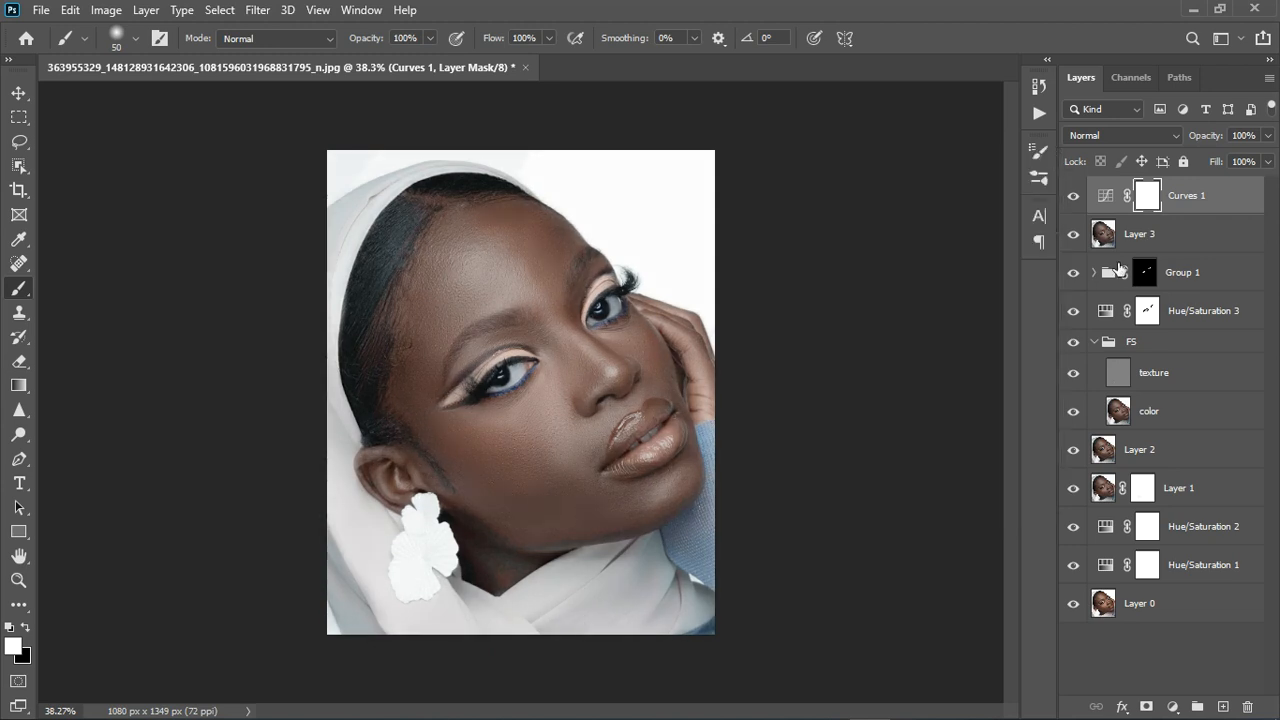
double_click(1107, 197)
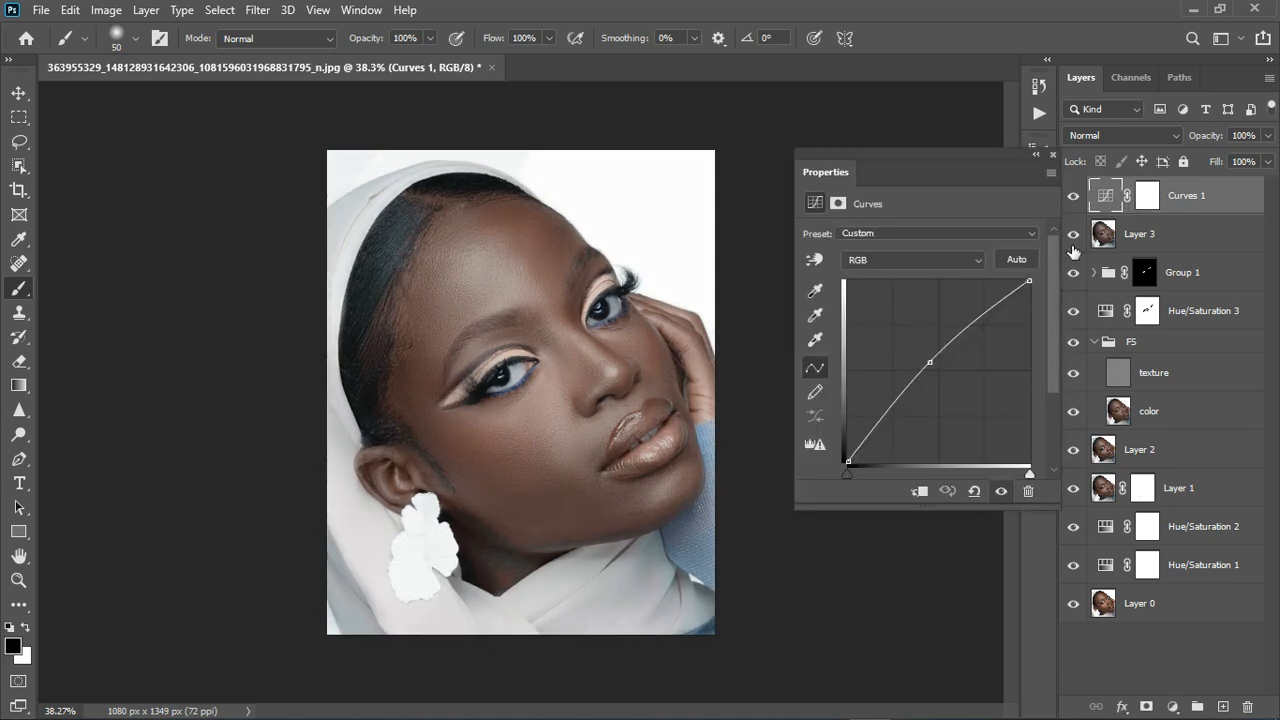
drag(938, 369, 933, 364)
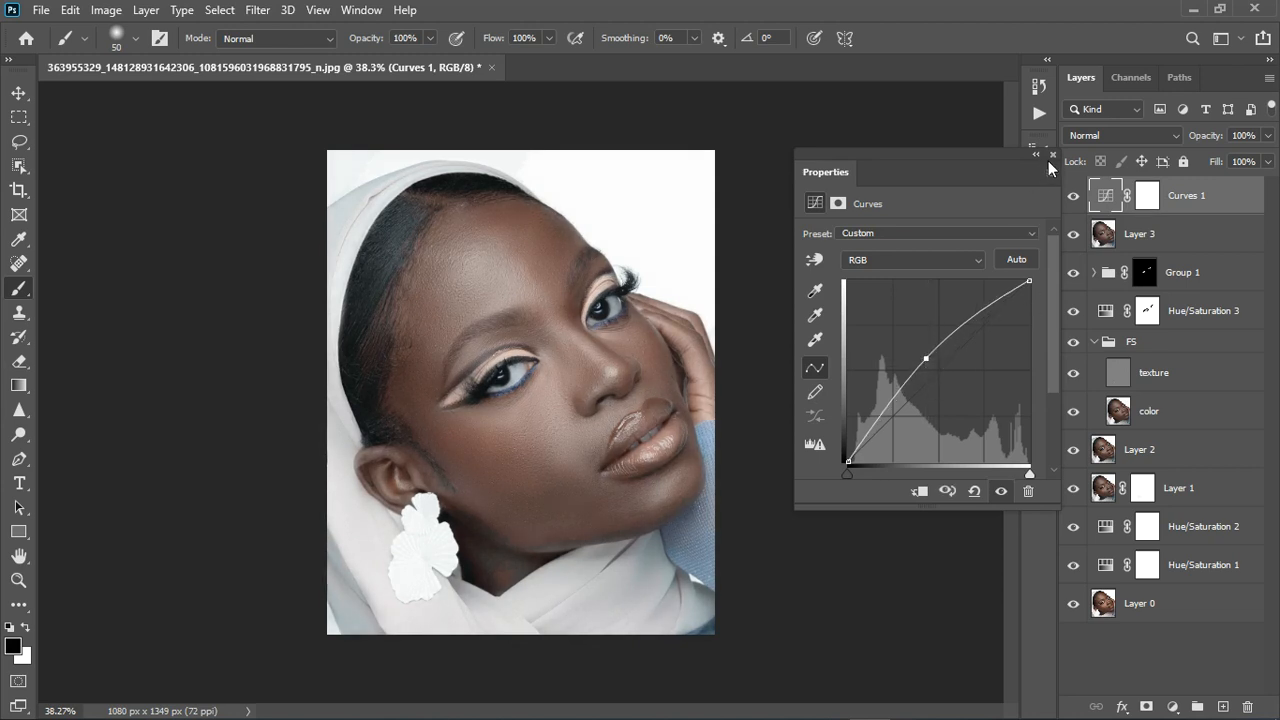
click(1052, 155)
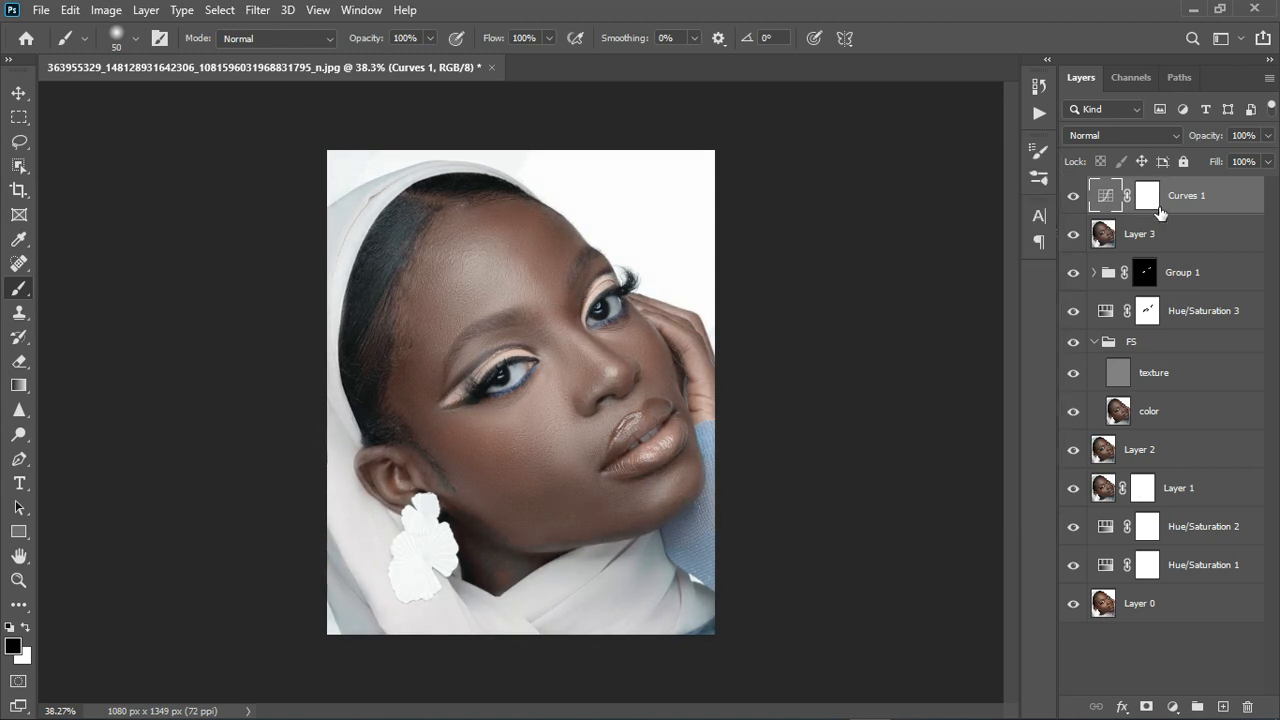
click(1150, 200)
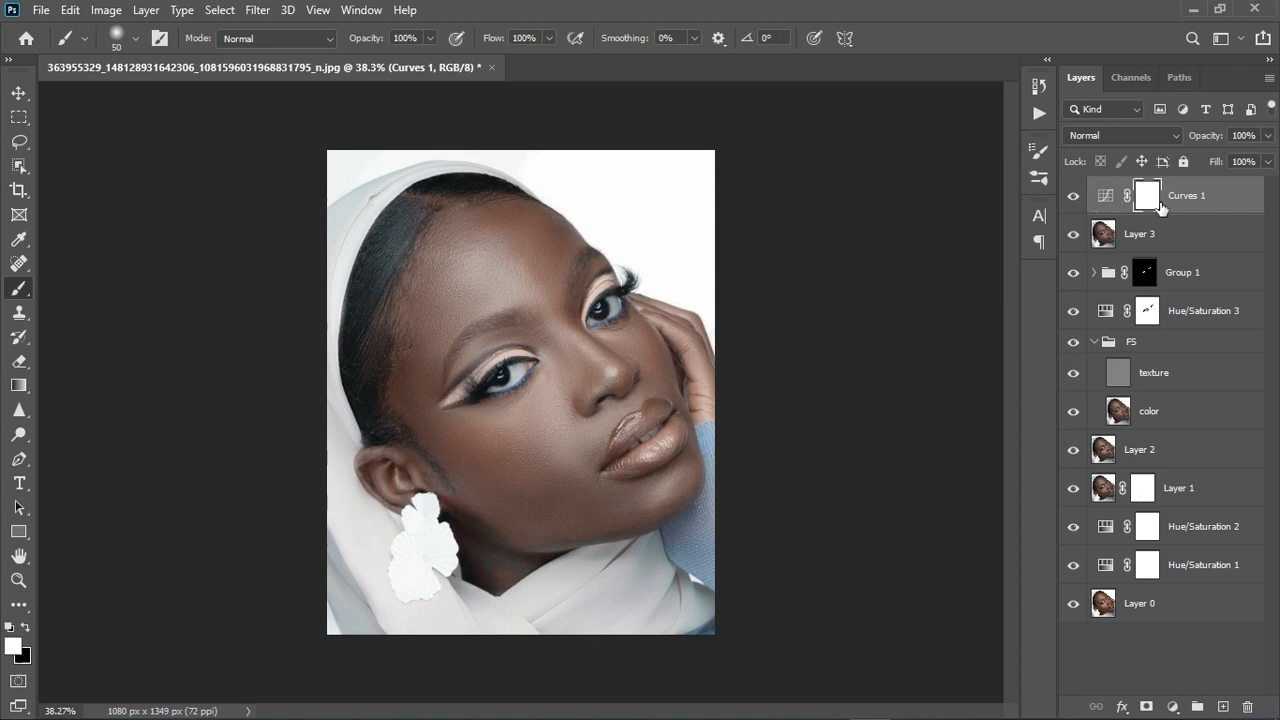
Invert the Curves 1 mask and paint white over the nose bridge, eyelids and lips.
key(ctrl+i)
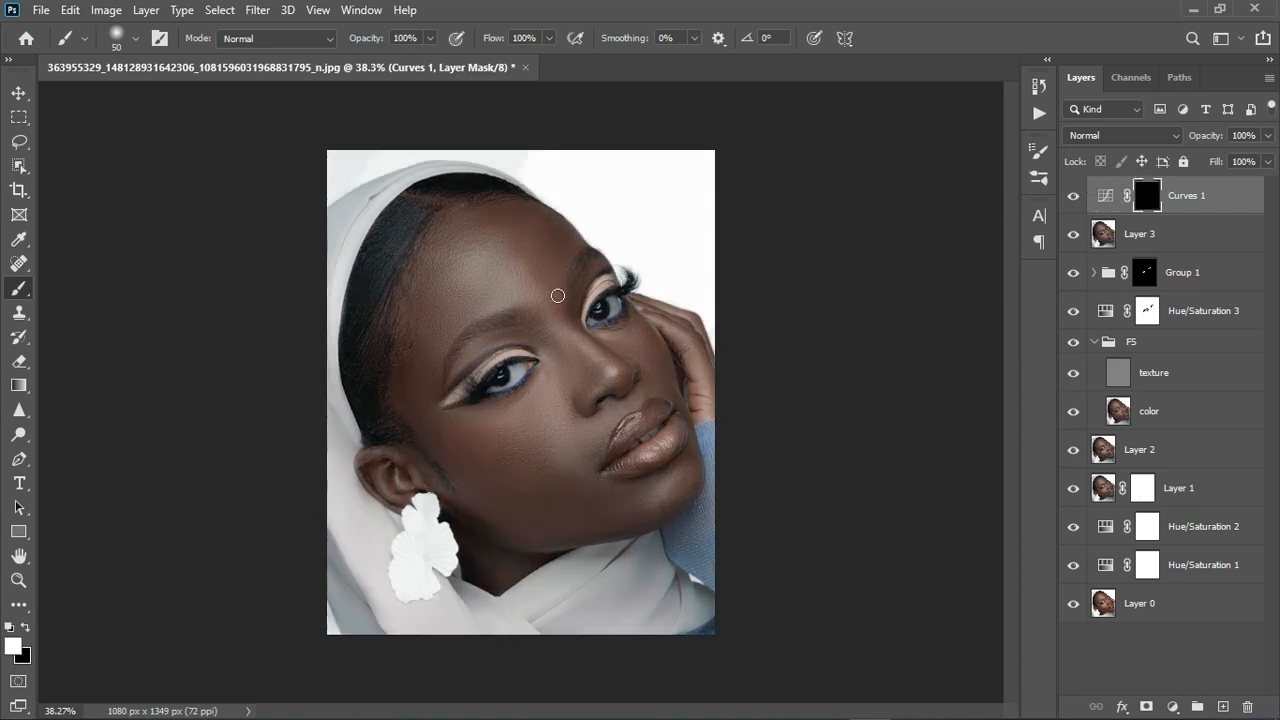
scroll(590, 358, up, 2)
mouse_move(523, 243)
mouse_down()
mouse_move(660, 374)
mouse_move(630, 318)
mouse_up()
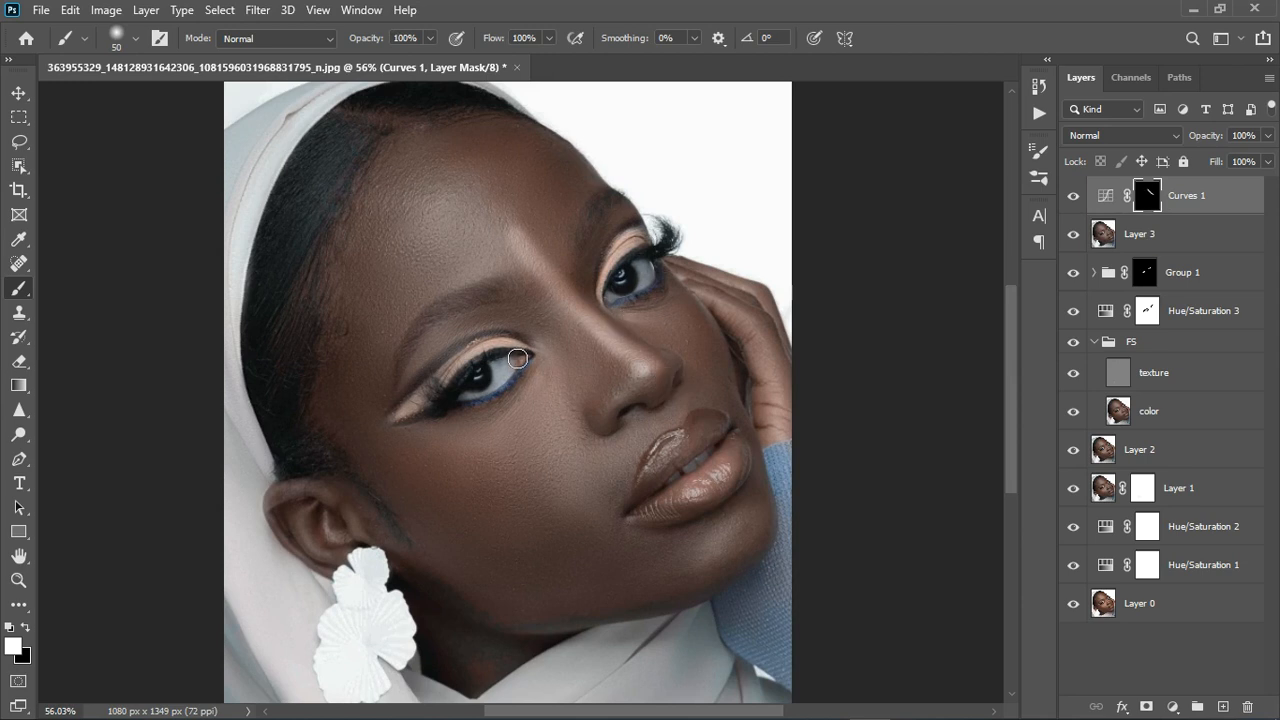
mouse_move(517, 358)
mouse_down()
mouse_move(473, 363)
mouse_move(435, 416)
mouse_move(404, 418)
mouse_up()
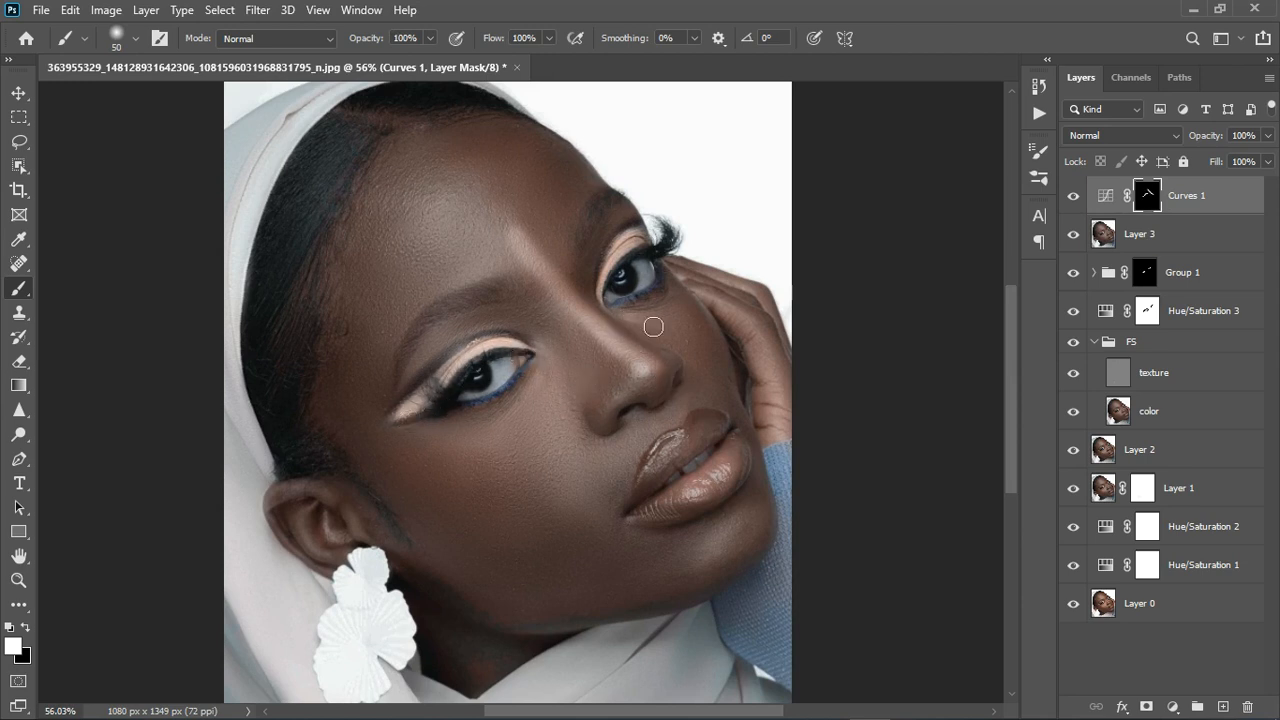
drag(606, 295, 656, 230)
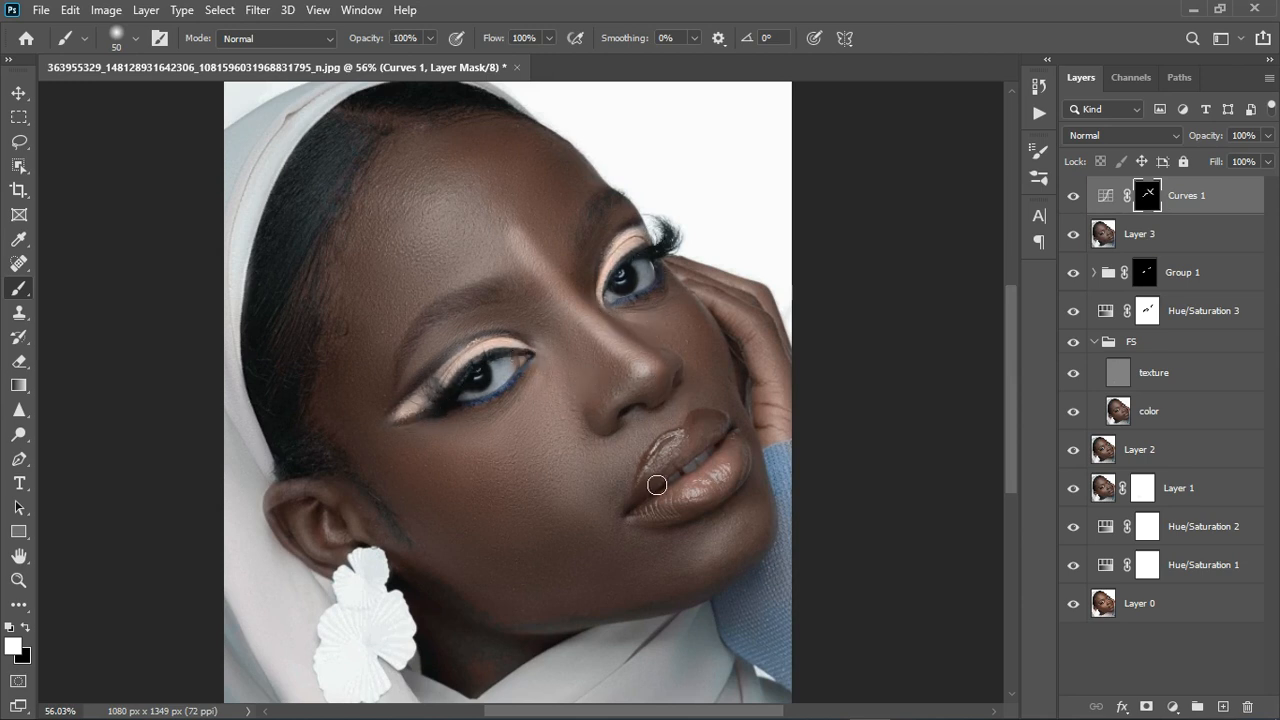
key(bracketleft)
key(bracketleft)
key(bracketleft)
drag(648, 467, 696, 433)
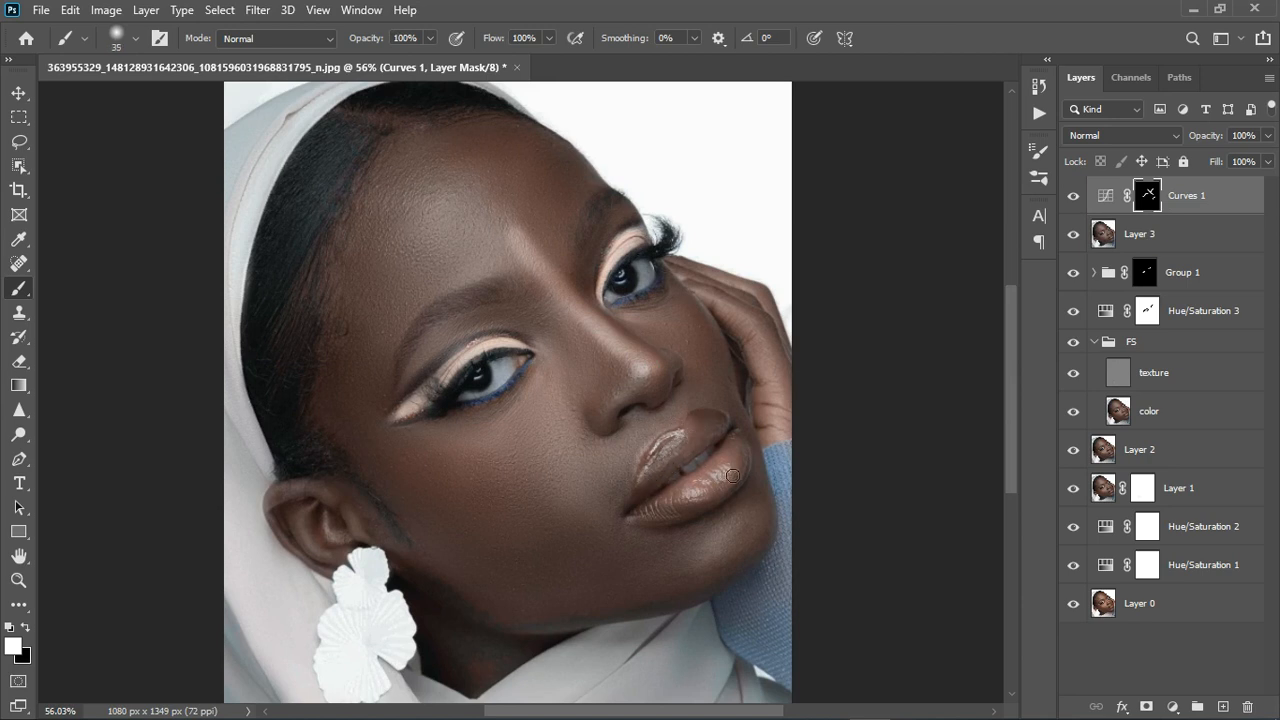
key(bracketright)
key(bracketright)
drag(733, 476, 695, 500)
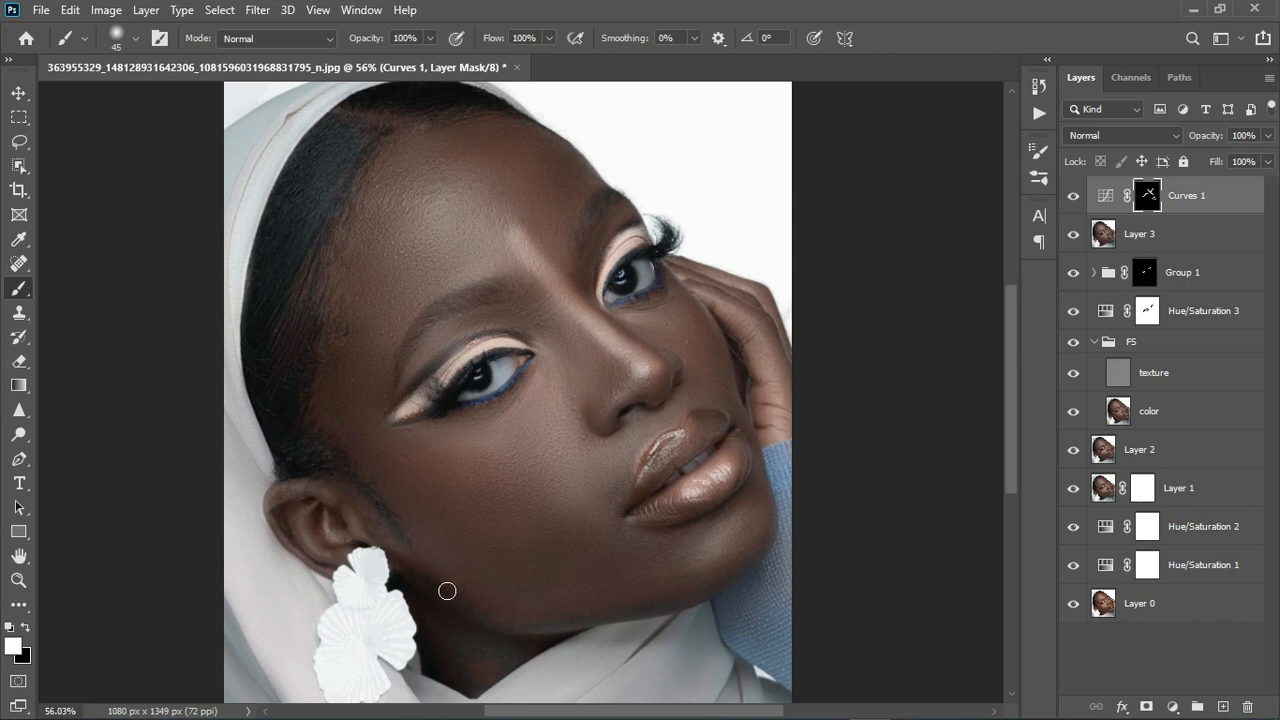
At brush size 70, brighten the forehead, right jawline, nose sides and both cheeks.
key(bracketright)
key(bracketright)
key(bracketright)
mouse_move(497, 197)
mouse_down()
mouse_move(489, 214)
mouse_move(481, 197)
mouse_move(500, 212)
mouse_move(471, 223)
mouse_move(504, 187)
mouse_move(502, 204)
mouse_move(460, 194)
mouse_move(469, 223)
mouse_up()
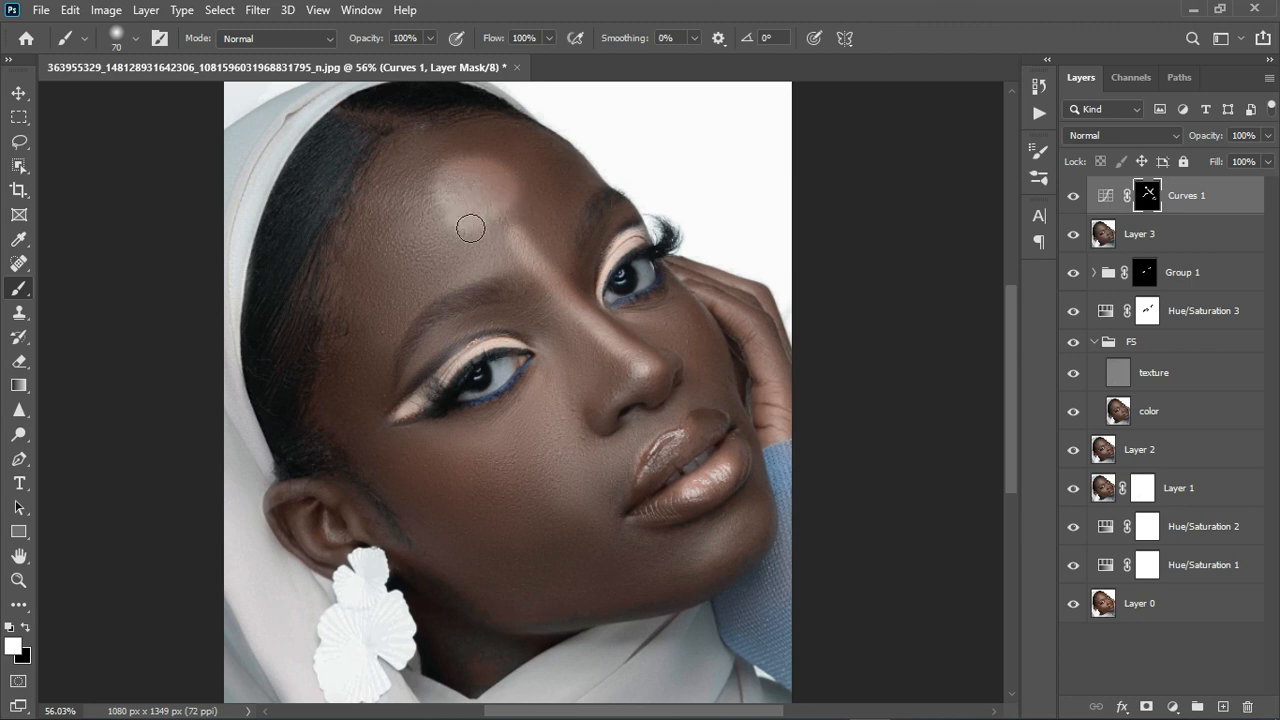
mouse_move(740, 544)
mouse_down()
mouse_move(726, 560)
mouse_move(769, 537)
mouse_up()
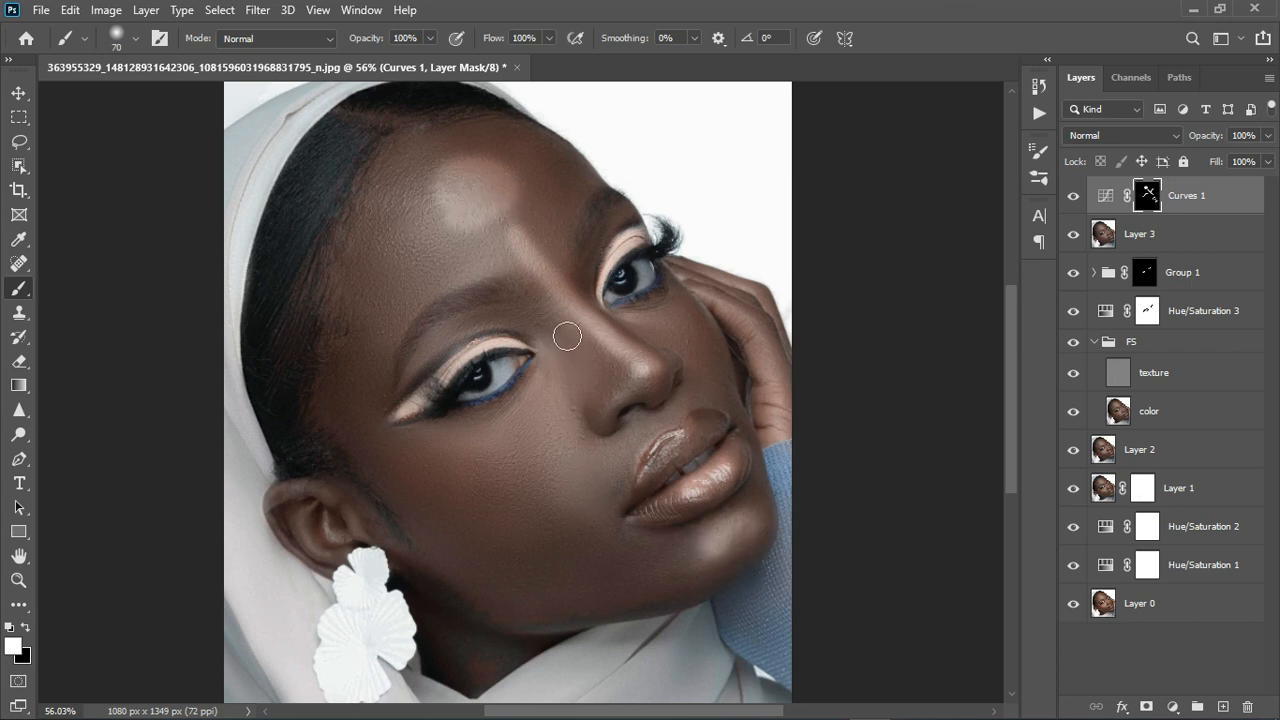
click(564, 330)
drag(595, 377, 590, 408)
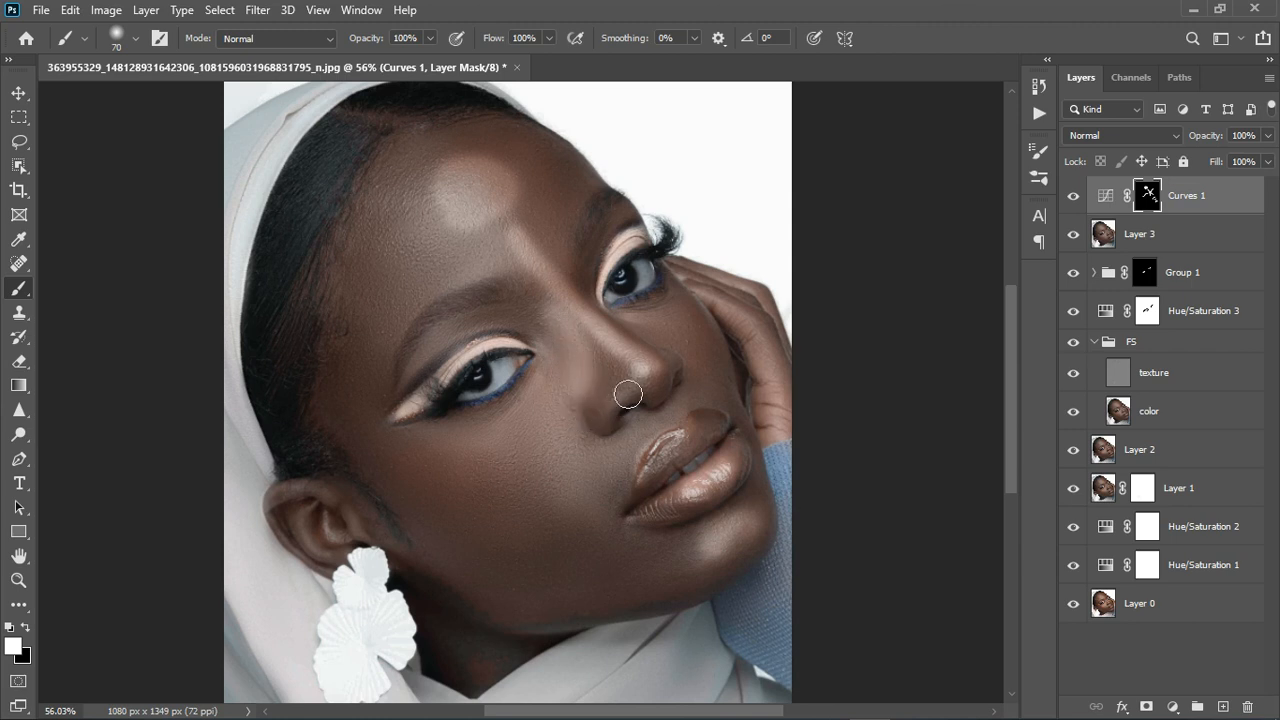
drag(660, 337, 690, 334)
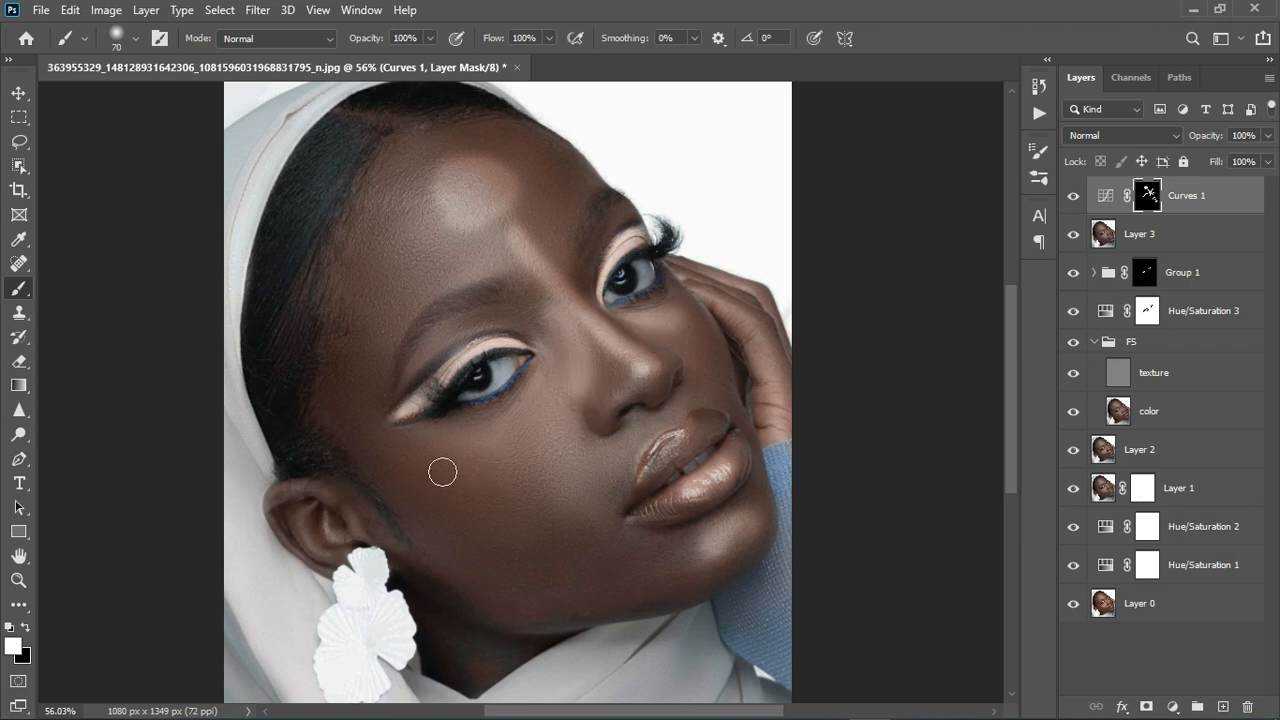
mouse_move(443, 466)
mouse_down()
mouse_move(523, 449)
mouse_move(543, 423)
mouse_up()
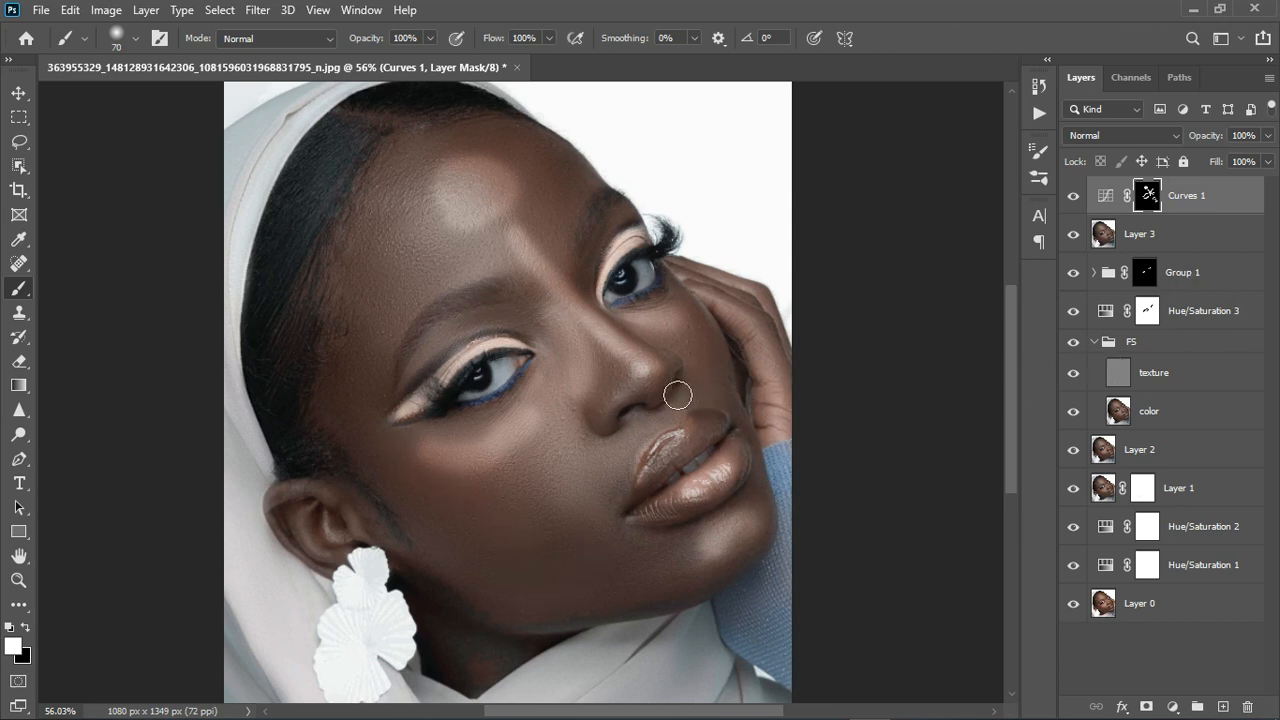
Brighten the ear and a forehead streak with the brush at size 40.
key(bracketleft)
key(bracketleft)
key(bracketleft)
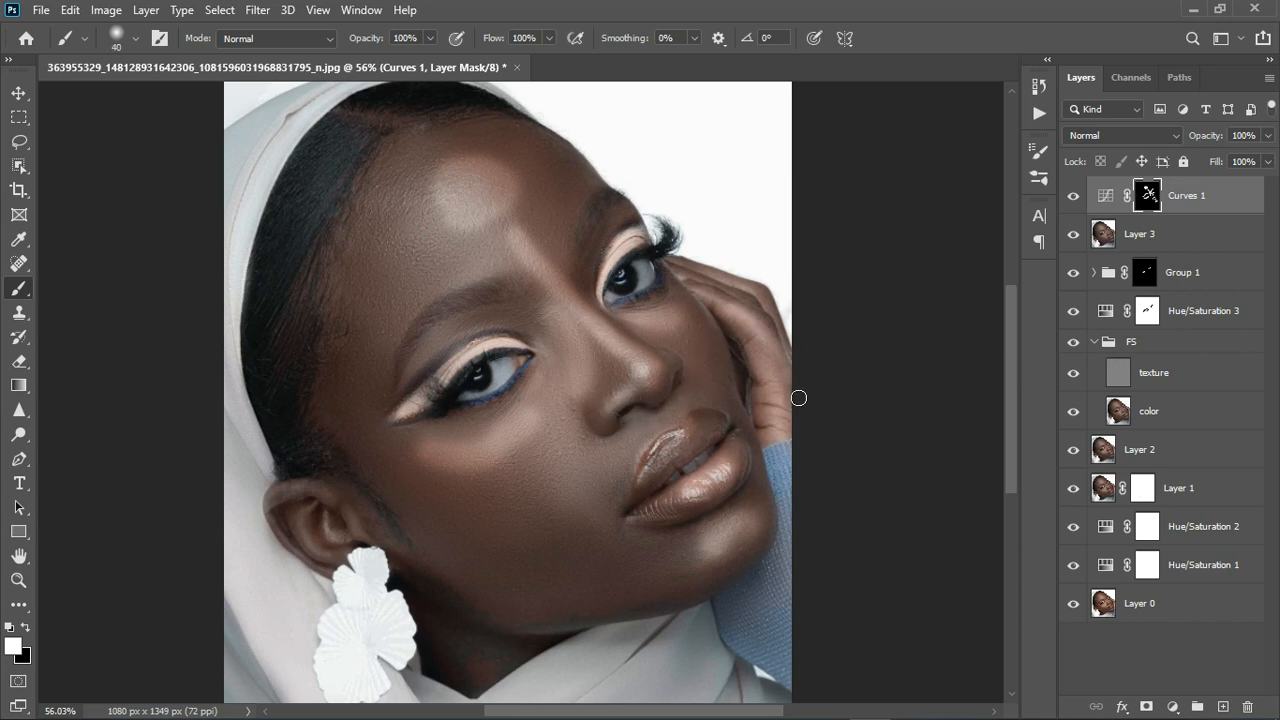
mouse_move(346, 511)
mouse_down()
mouse_move(300, 500)
mouse_move(298, 526)
mouse_move(348, 556)
mouse_up()
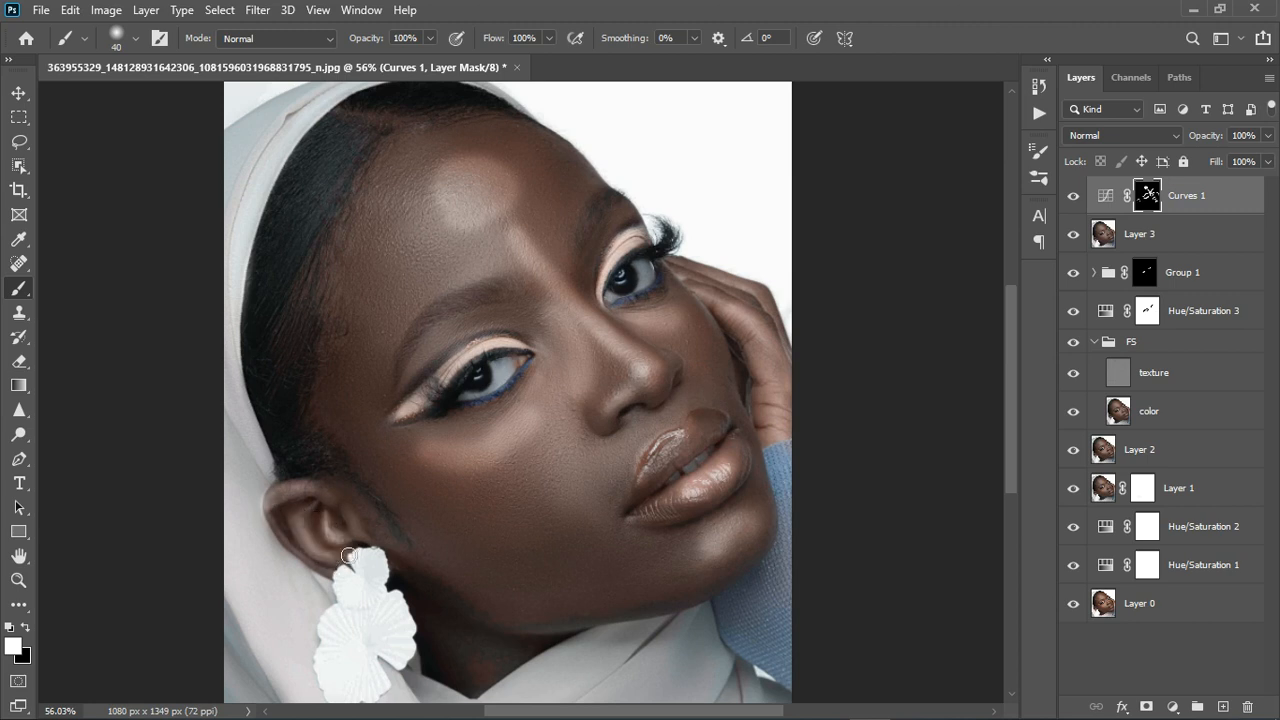
drag(373, 209, 362, 262)
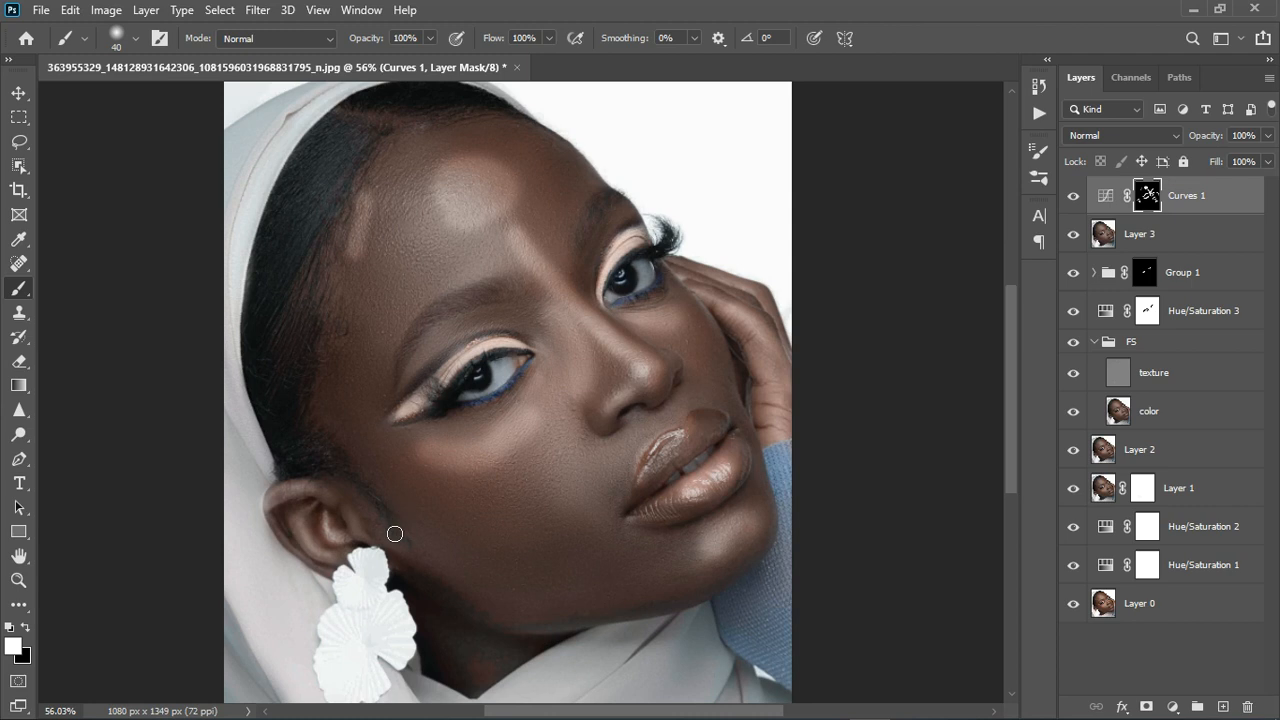
Add a Curves 2 layer with the curve pulled down to darken, and invert its mask.
click(1172, 707)
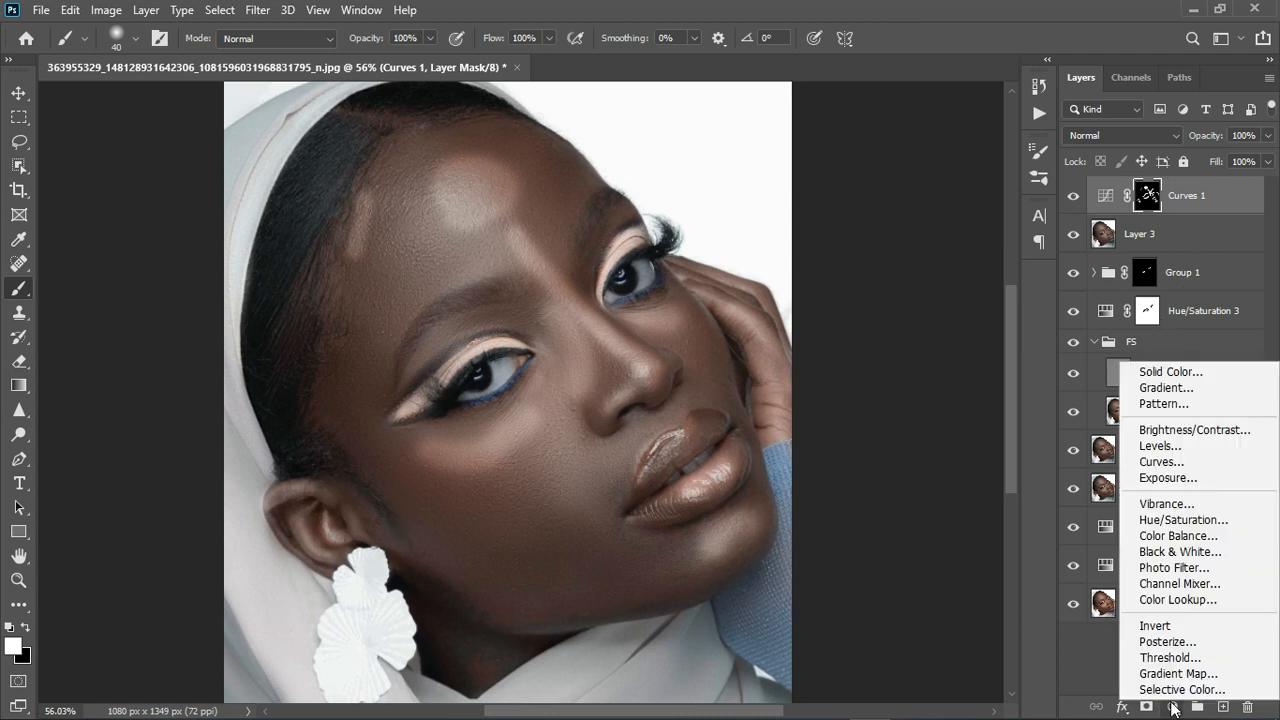
click(1180, 462)
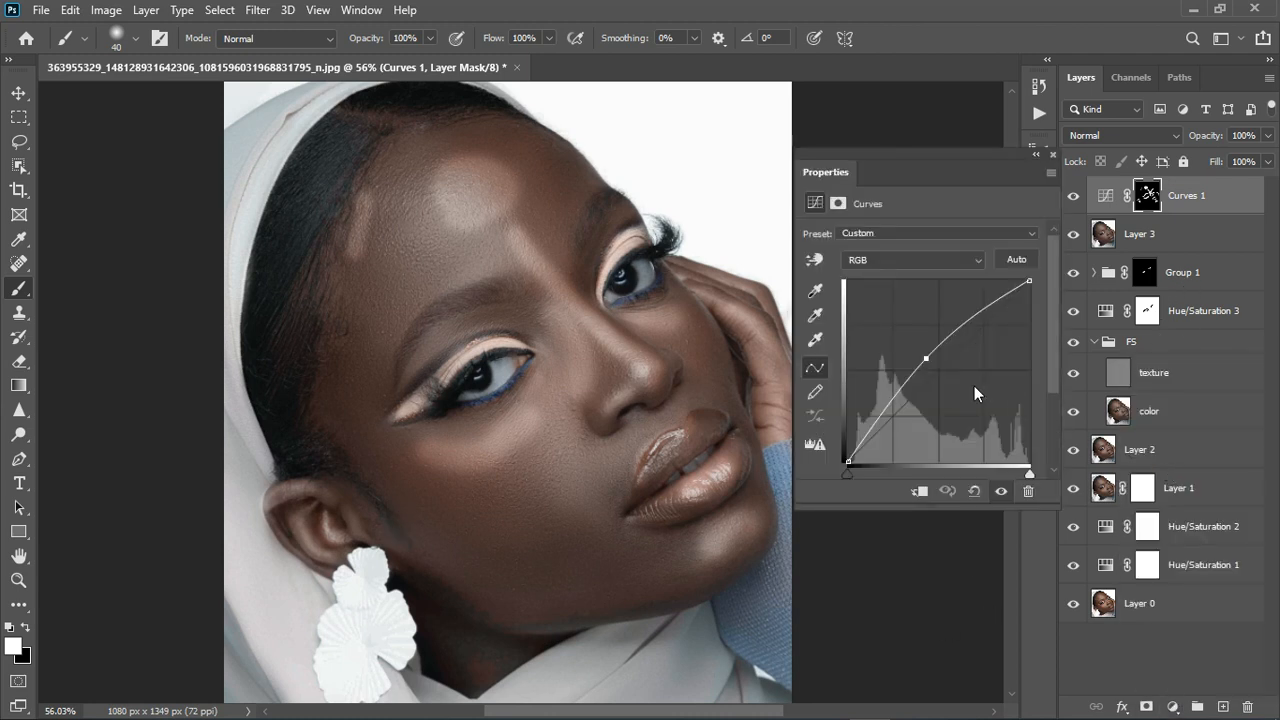
drag(945, 366, 958, 391)
click(1053, 157)
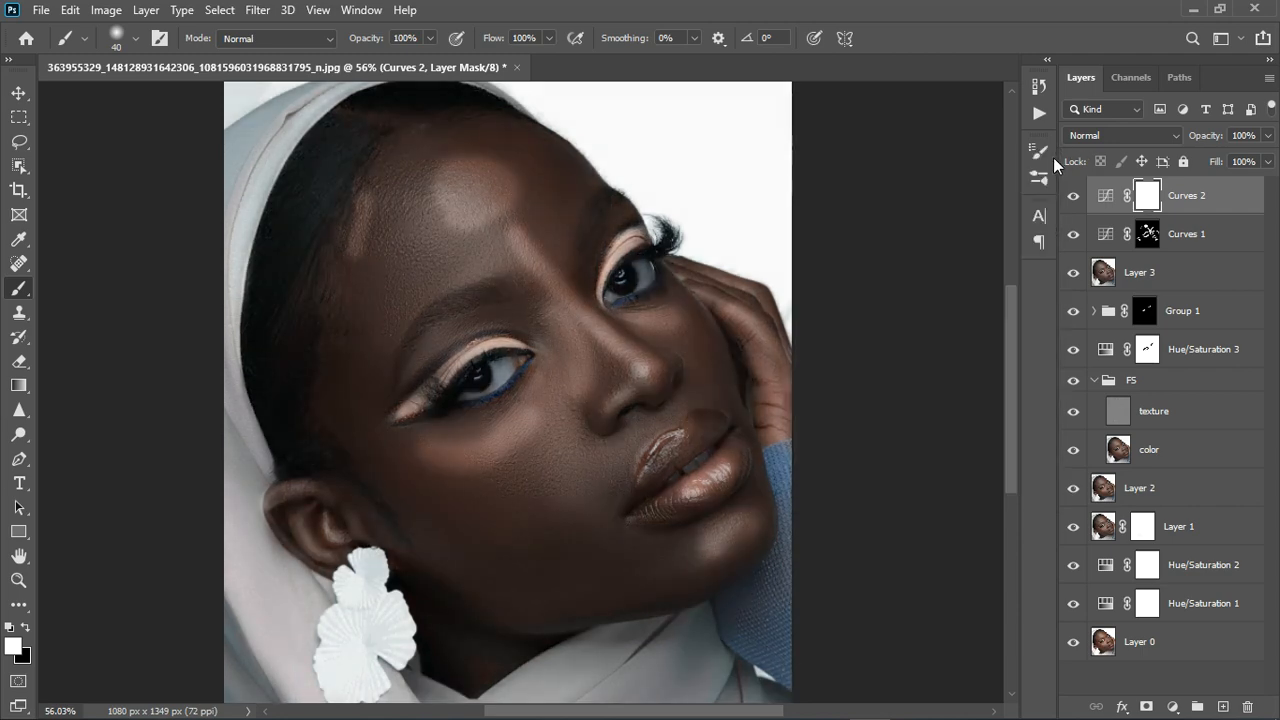
key(ctrl+i)
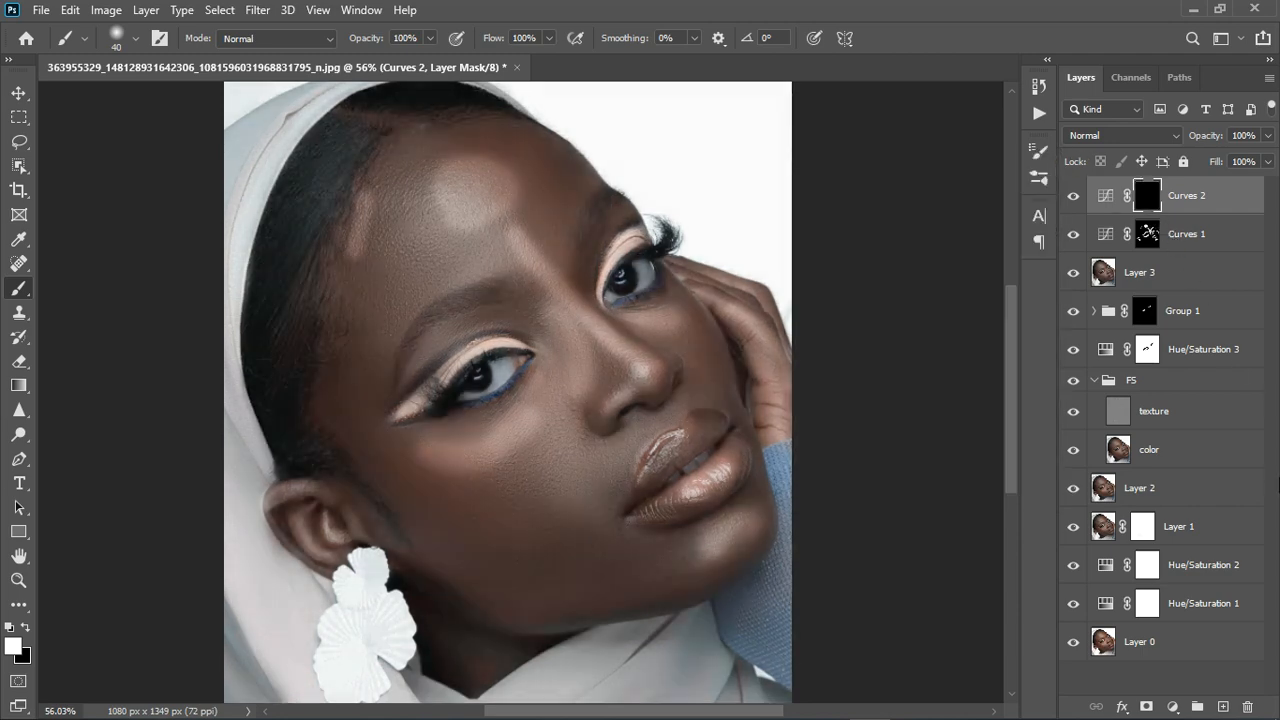
Paint white on the mask to darken both eyebrows, the lip corners and the chin.
scroll(635, 460, up, 1)
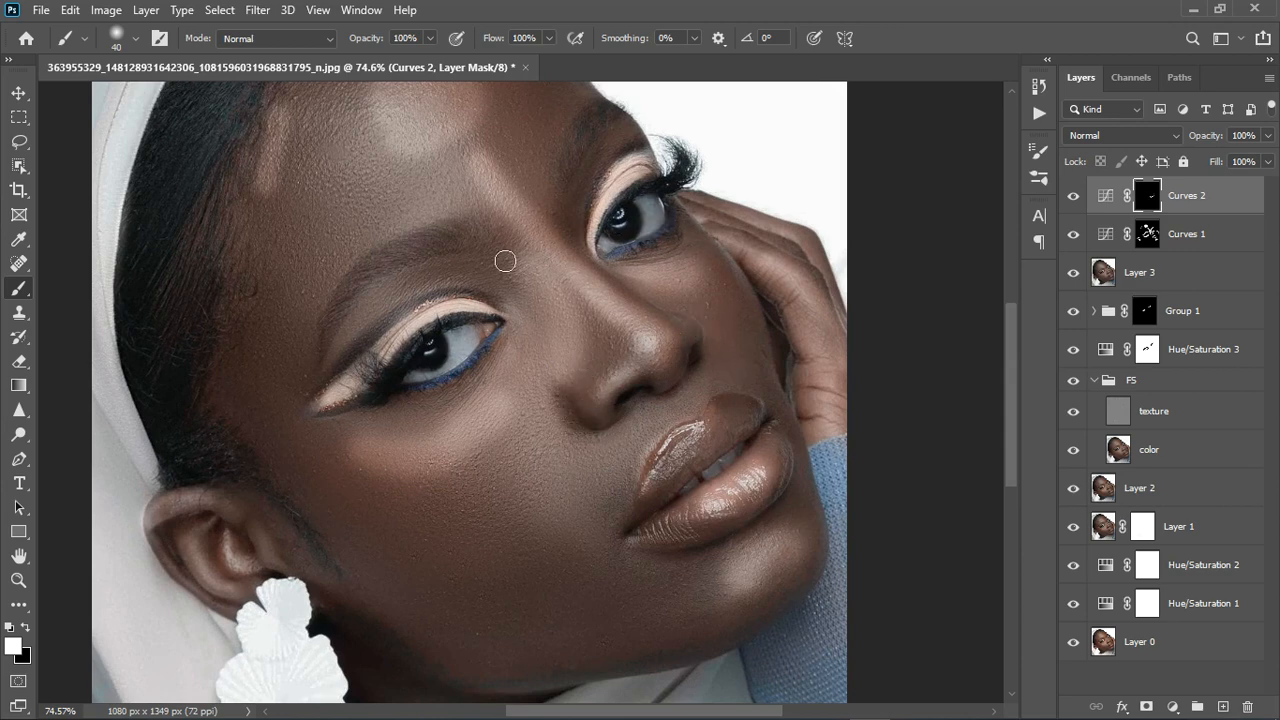
mouse_move(420, 256)
mouse_down()
mouse_move(387, 274)
mouse_move(332, 348)
mouse_up()
drag(575, 178, 620, 121)
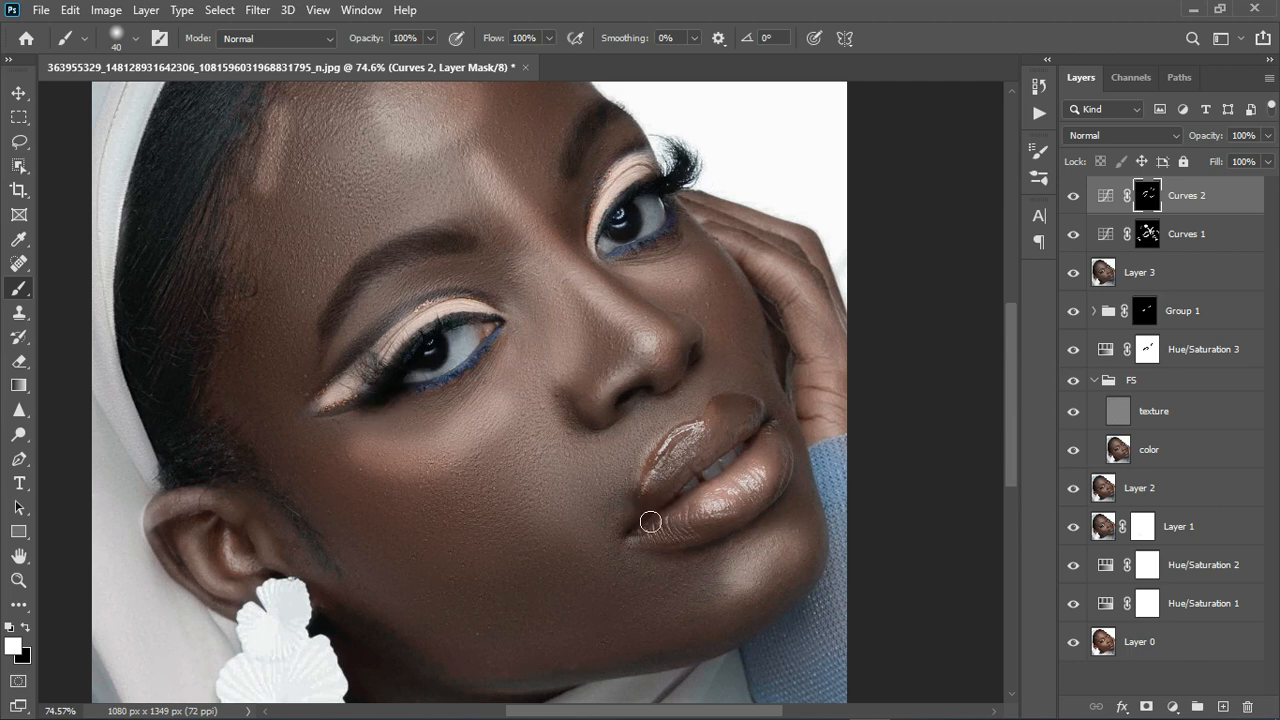
drag(646, 560, 704, 551)
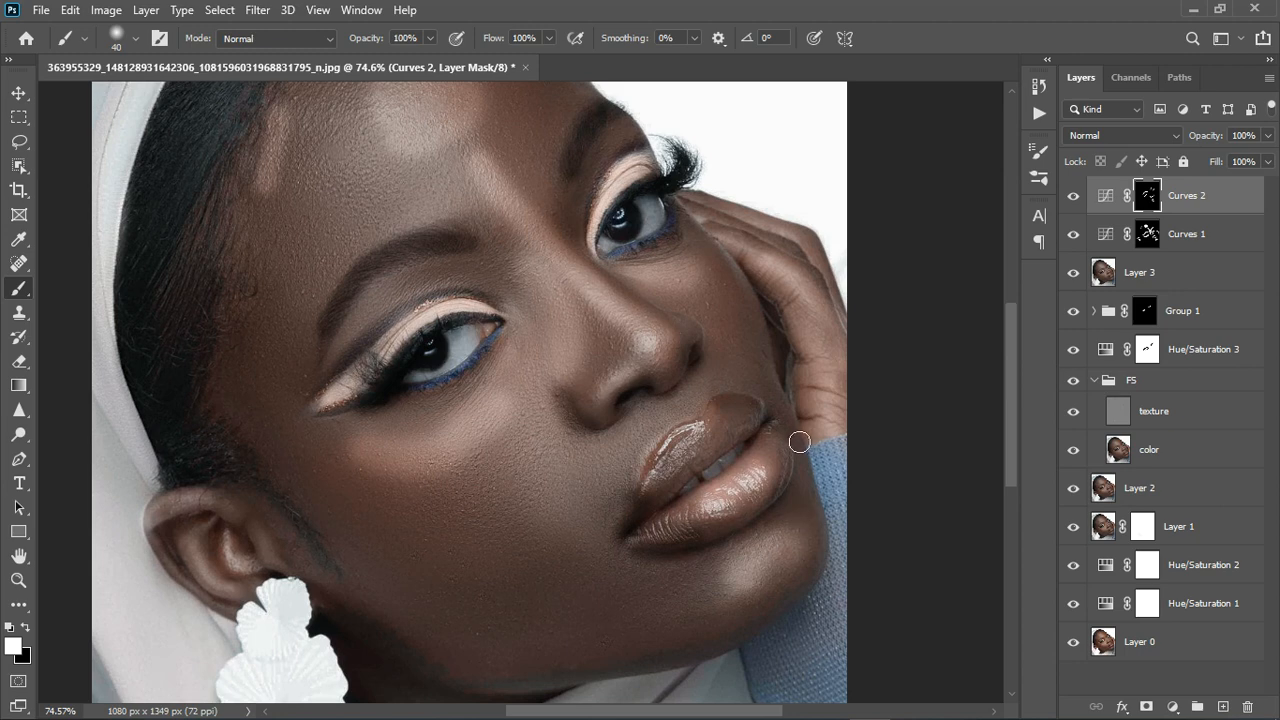
drag(797, 438, 794, 462)
mouse_move(737, 586)
mouse_down()
mouse_move(789, 581)
mouse_move(793, 609)
mouse_move(725, 606)
mouse_move(739, 627)
mouse_move(800, 595)
mouse_move(820, 548)
mouse_up()
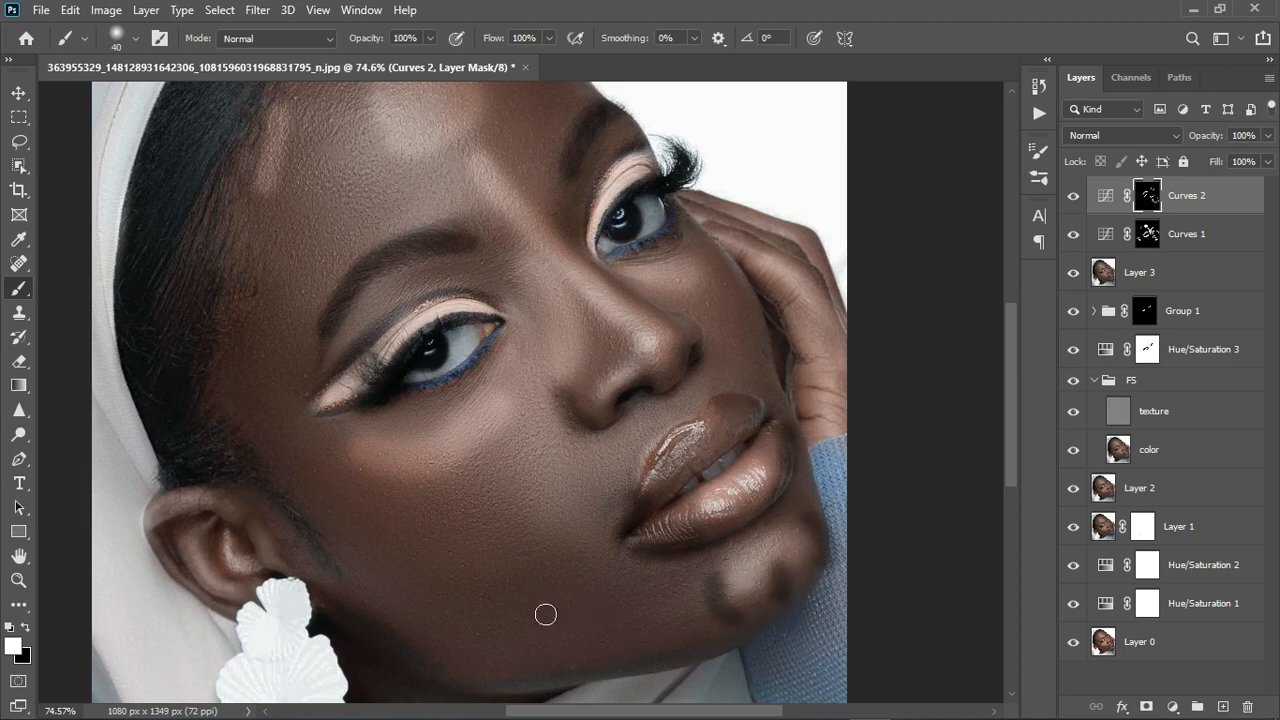
Darken a line along the jaw toward the chin and the forehead along the hairline.
mouse_move(314, 500)
mouse_down()
mouse_move(395, 578)
mouse_move(569, 623)
mouse_up()
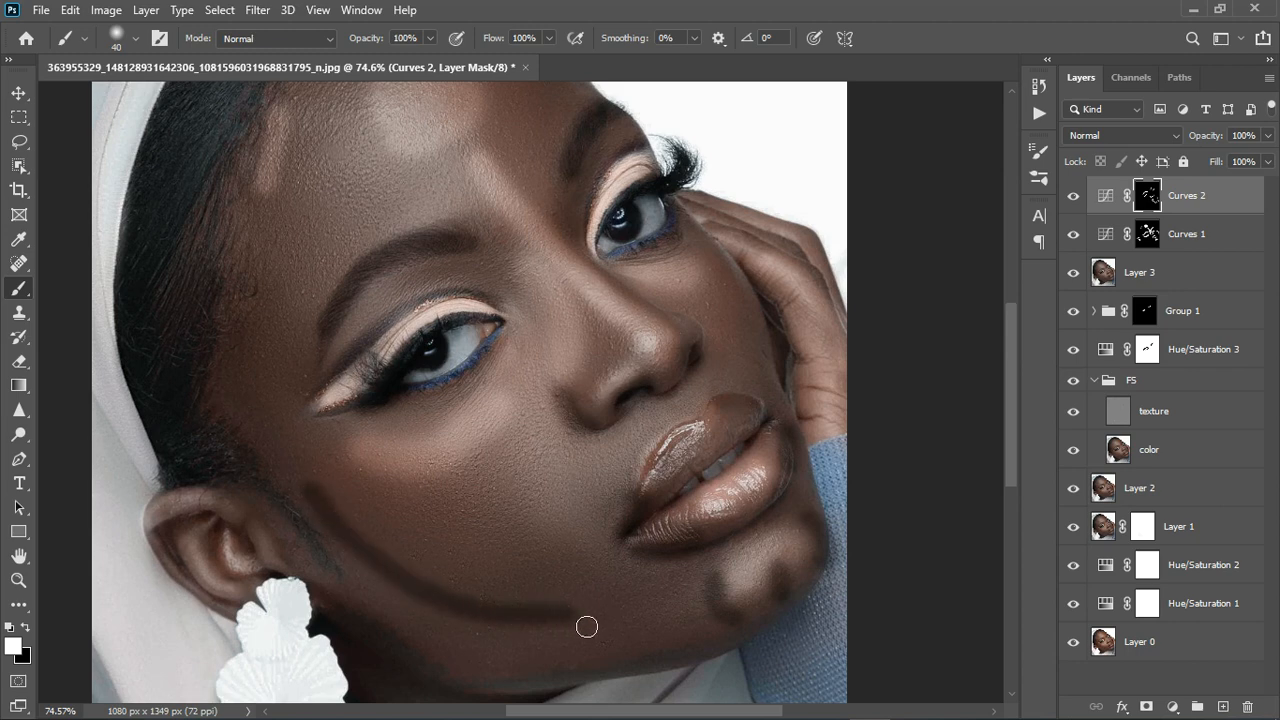
scroll(572, 603, down, 3)
scroll(572, 603, down, 1)
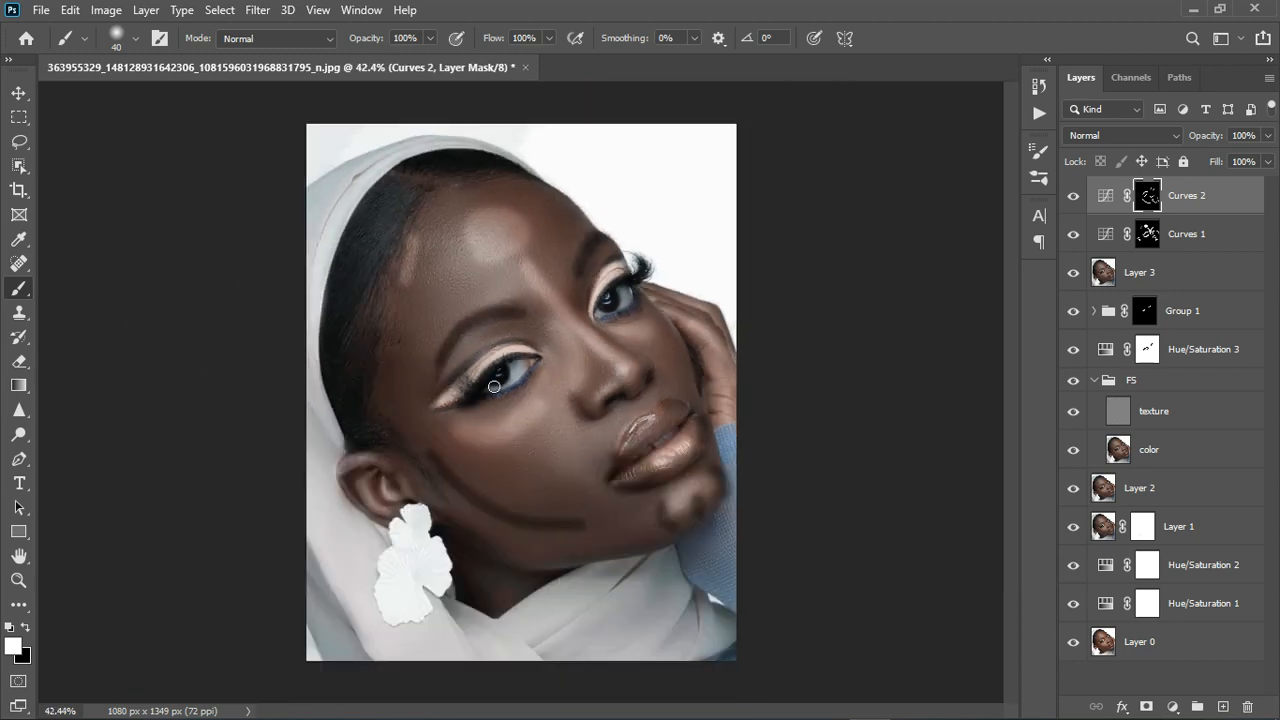
mouse_move(532, 204)
mouse_down()
mouse_move(569, 206)
mouse_move(582, 228)
mouse_up()
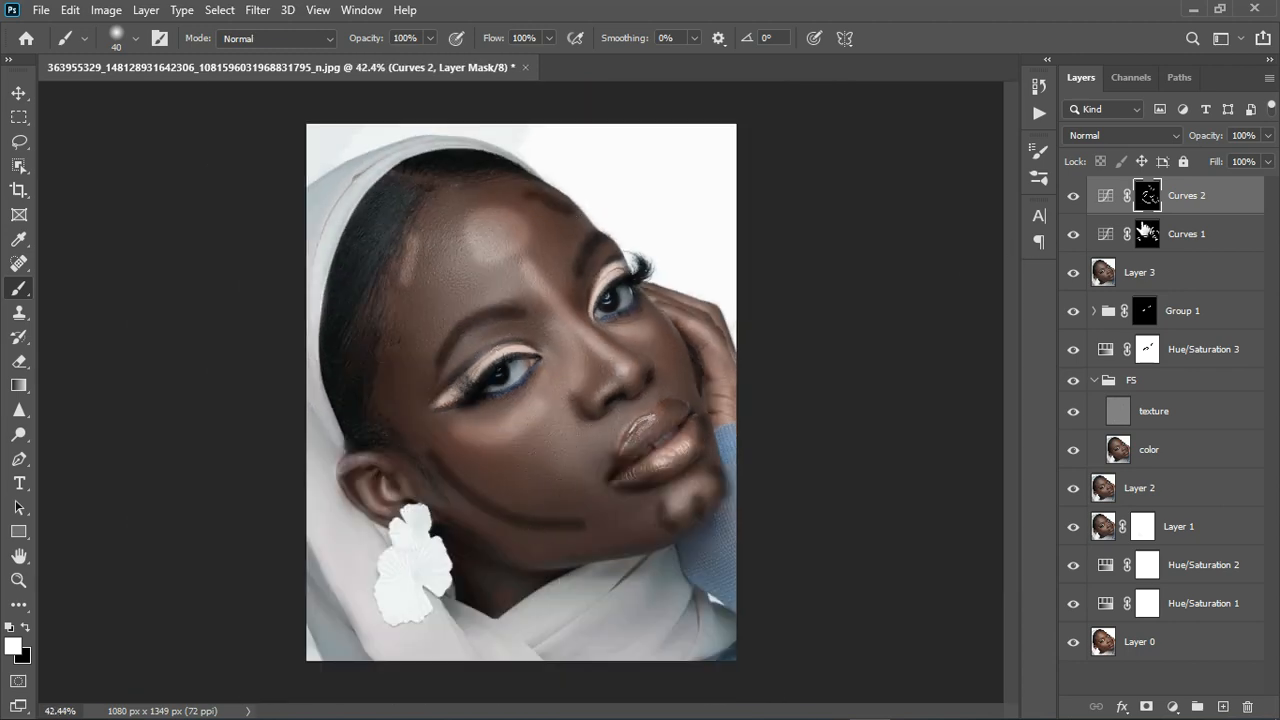
Feather the Curves 2 layer mask to about 24.4 px.
double_click(1108, 205)
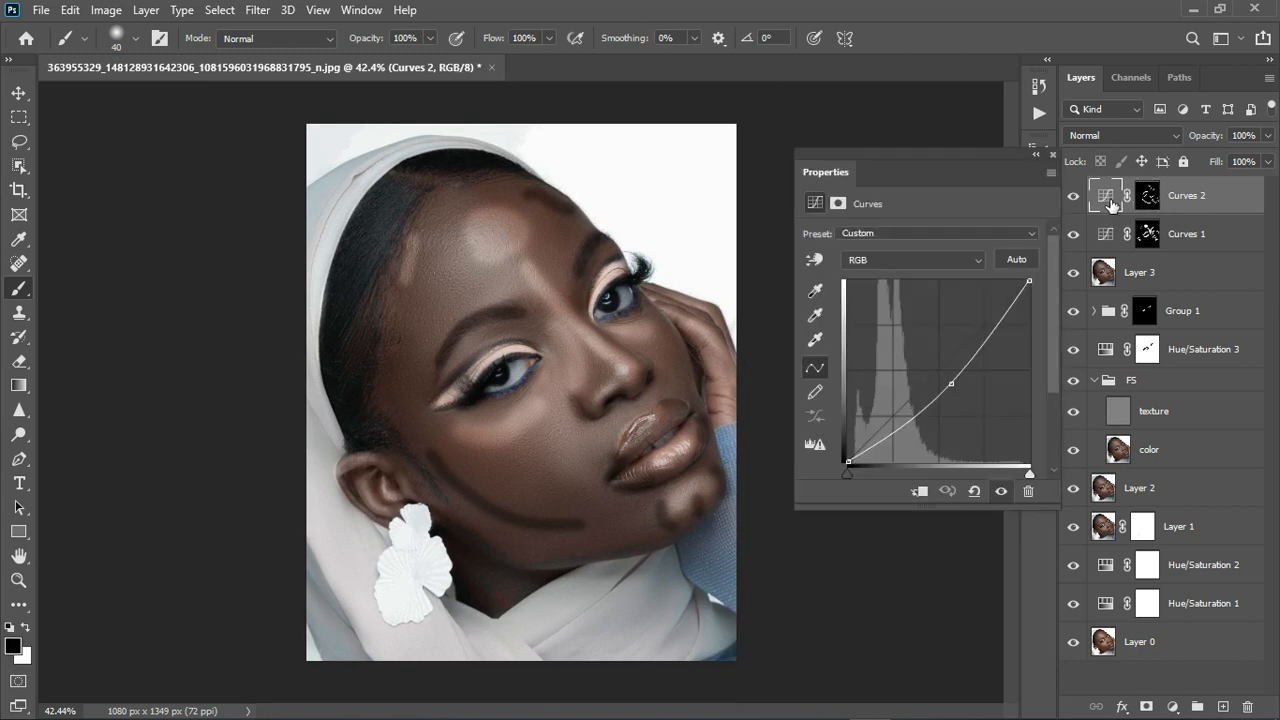
scroll(518, 361, down, 2)
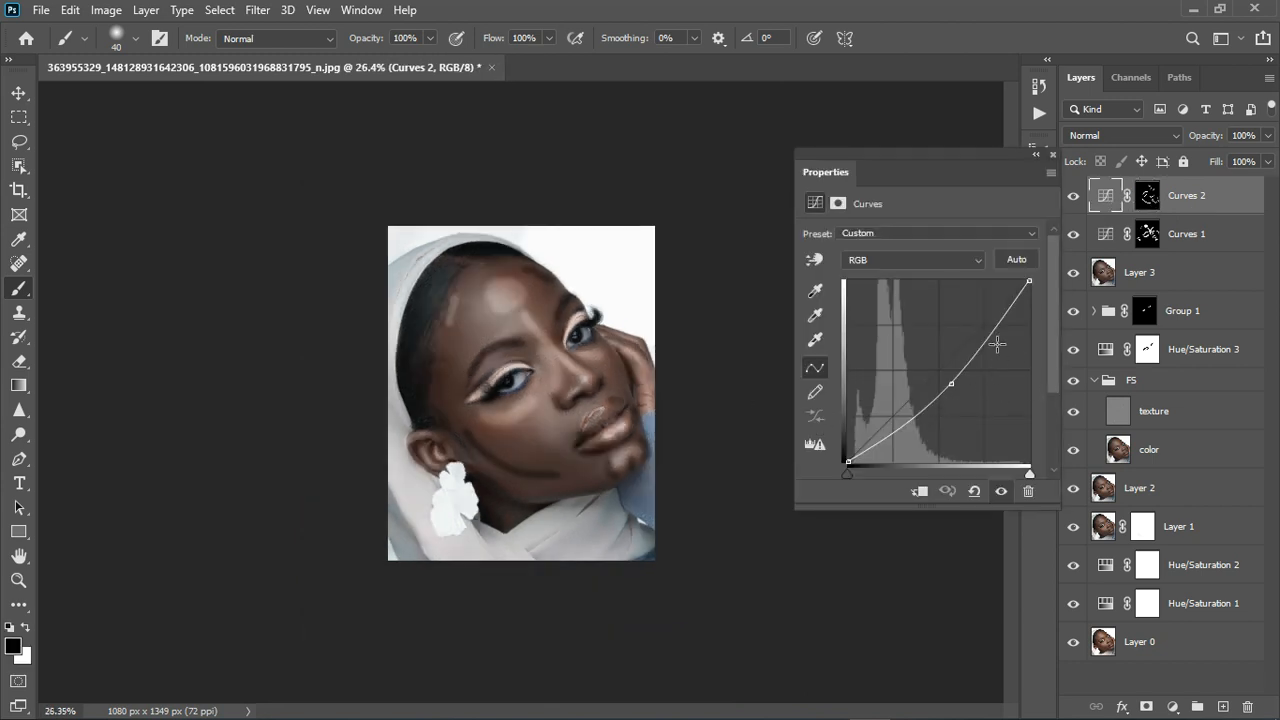
click(843, 203)
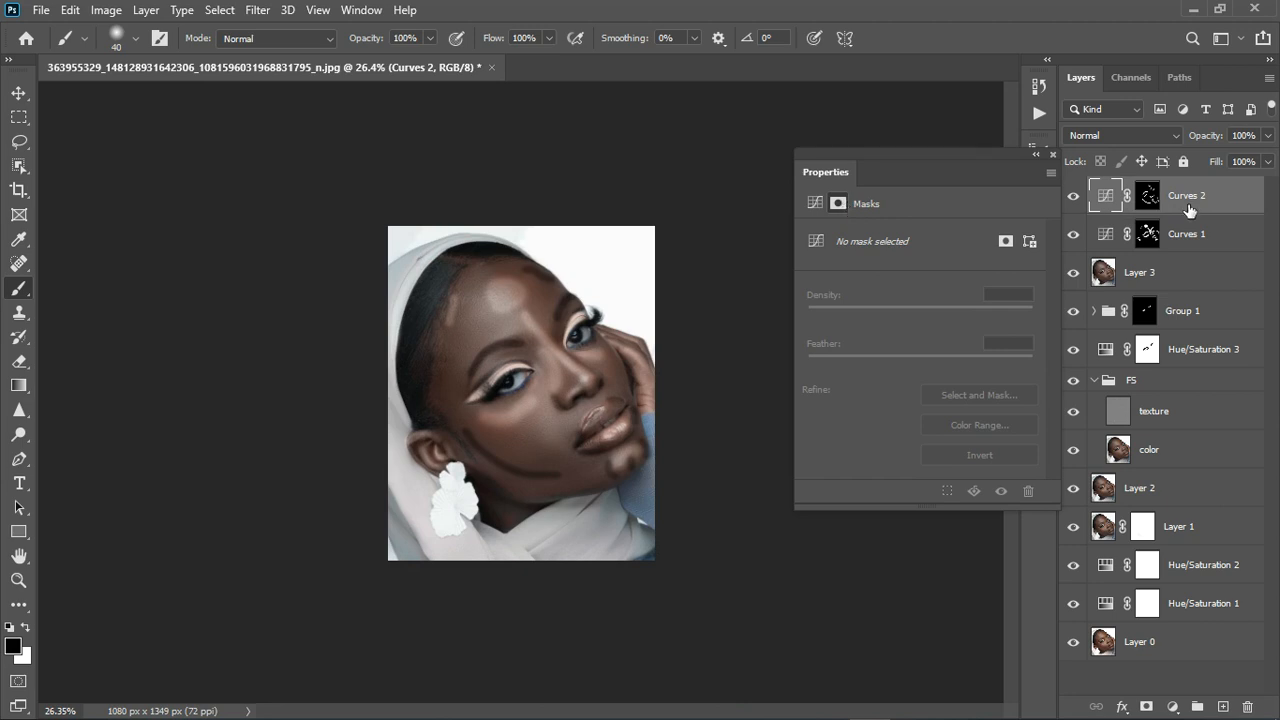
click(1147, 198)
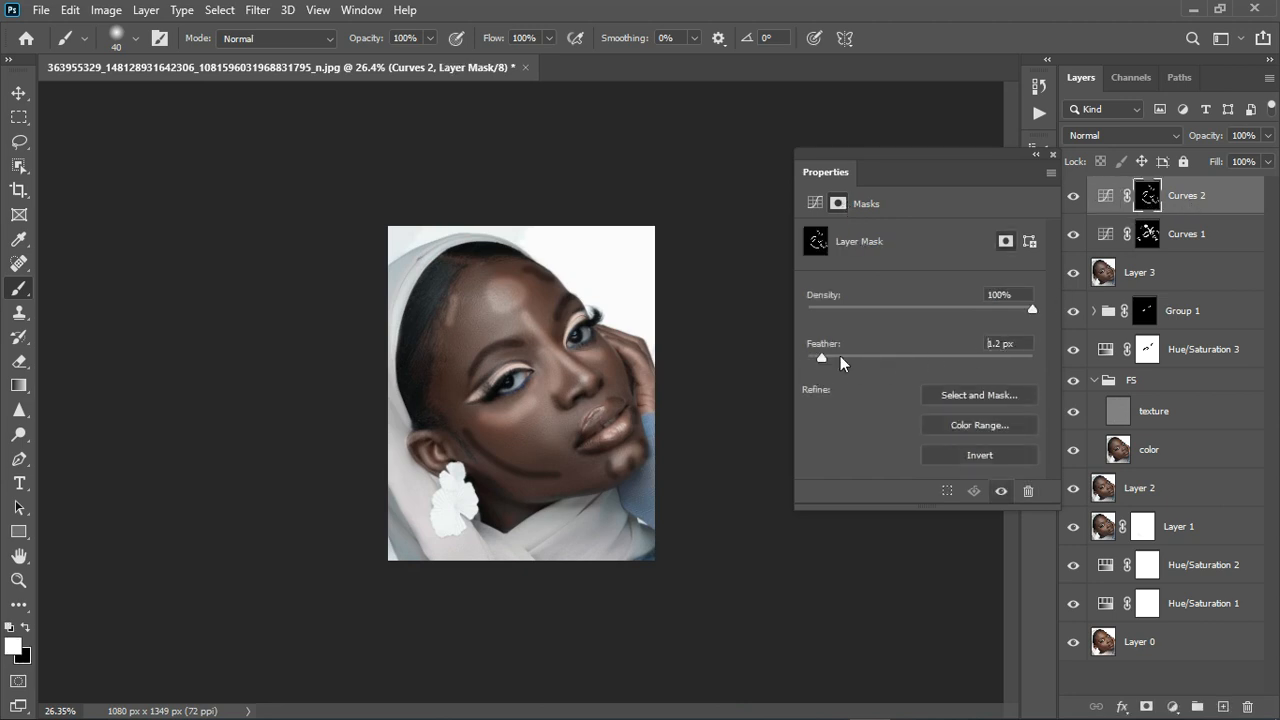
drag(859, 354, 908, 352)
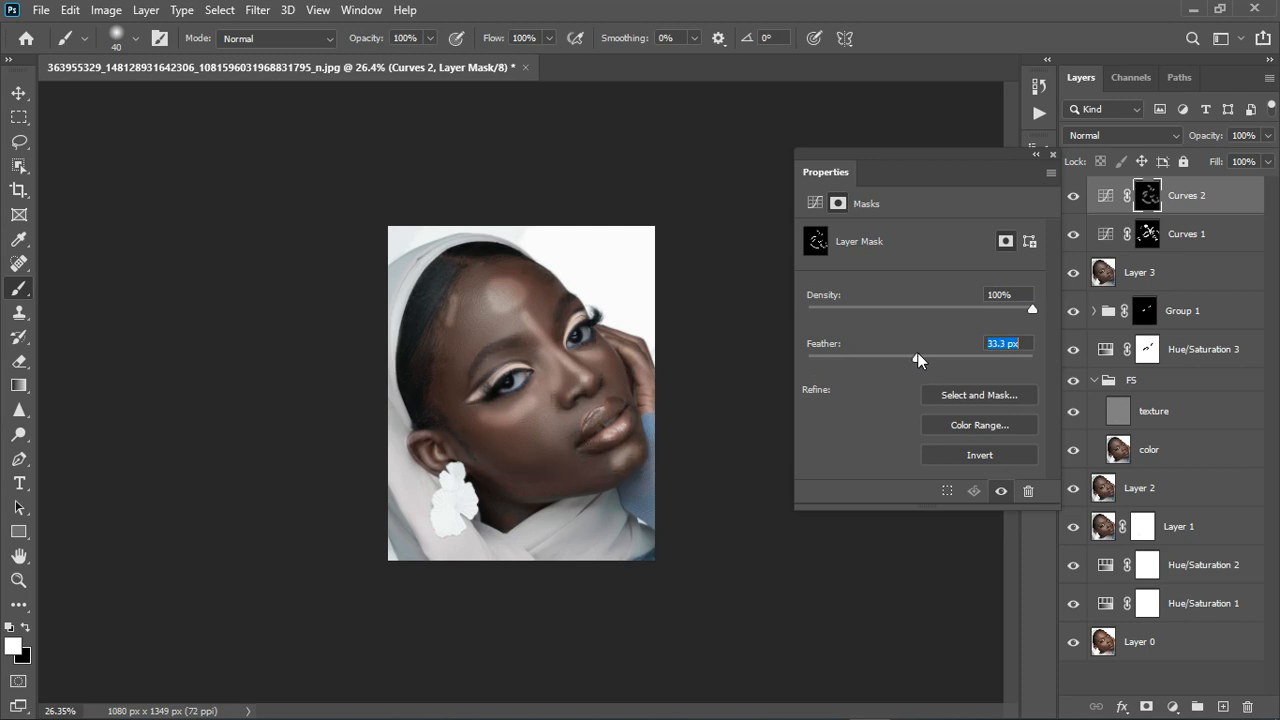
drag(918, 353, 915, 355)
Feather the Curves 1 layer mask to 26.7 px.
click(1050, 158)
click(1160, 240)
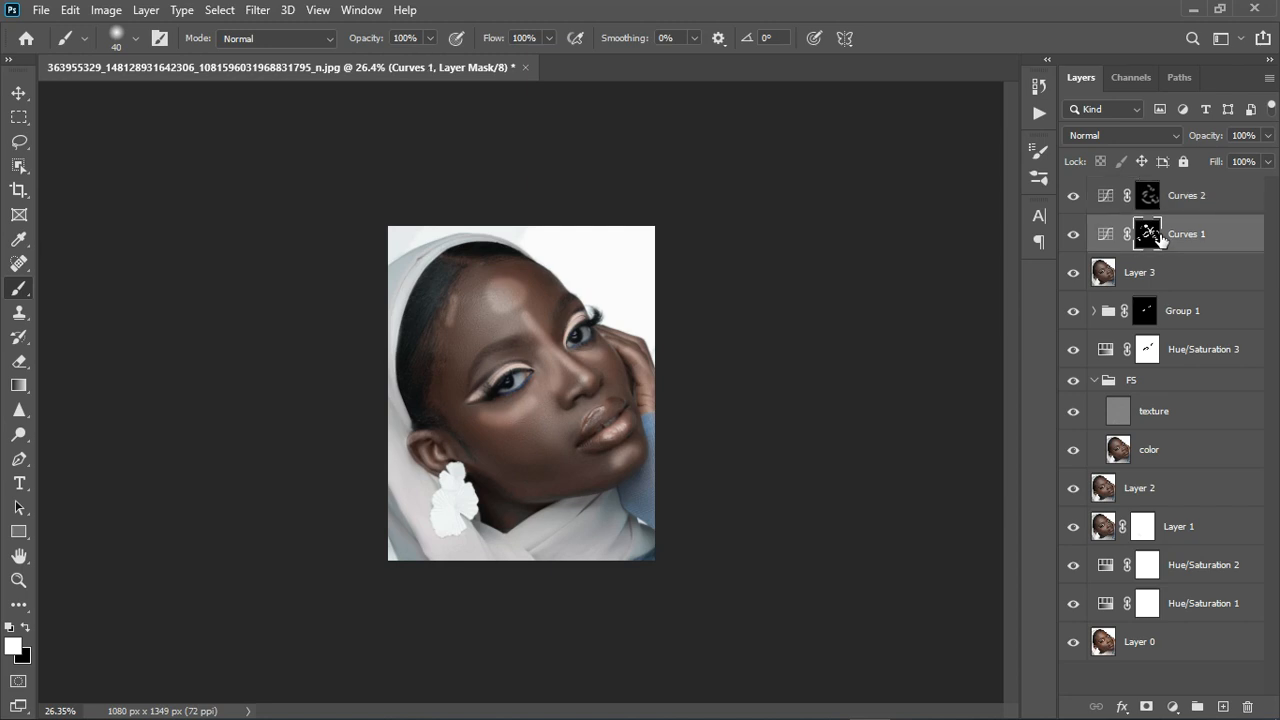
double_click(1106, 236)
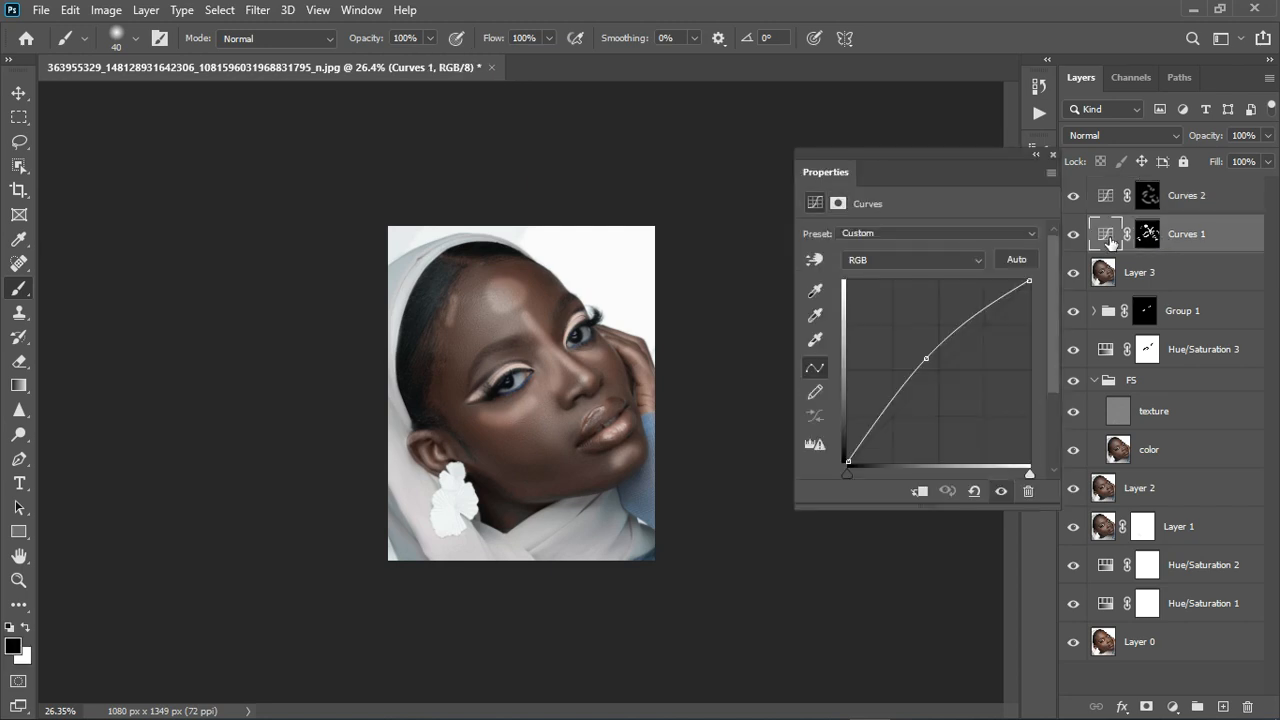
click(841, 205)
click(1150, 236)
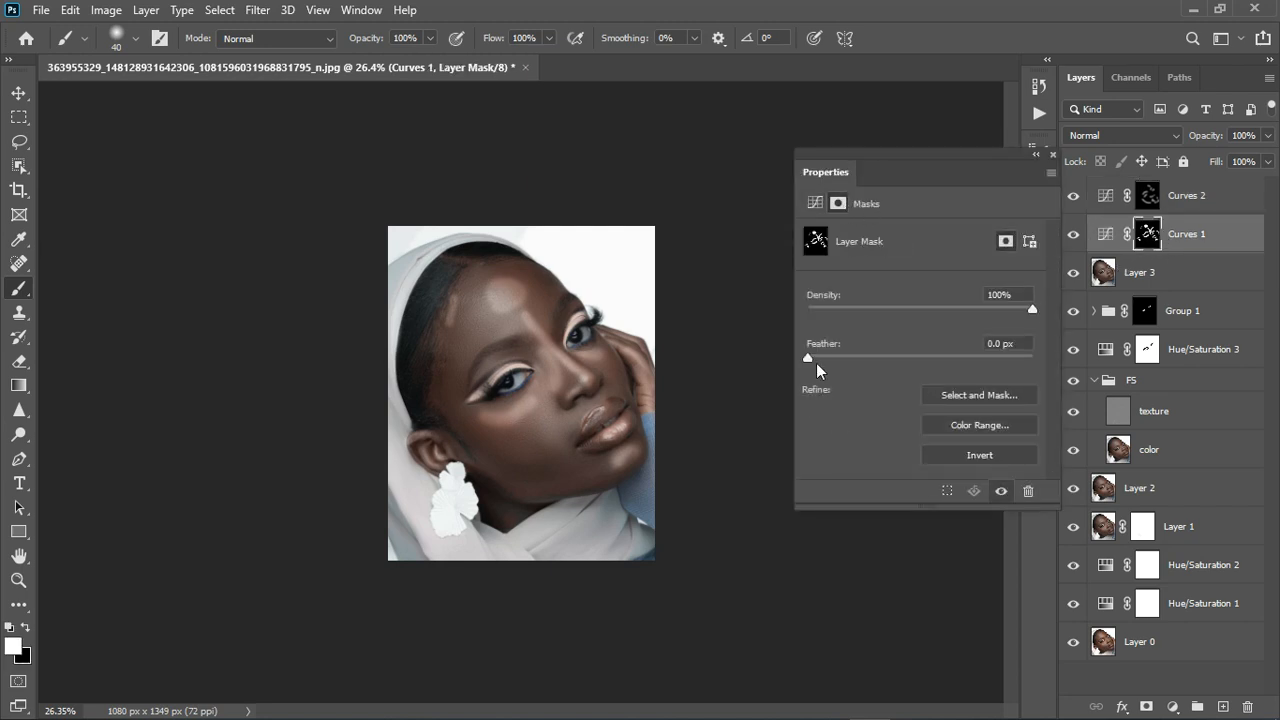
drag(808, 357, 909, 364)
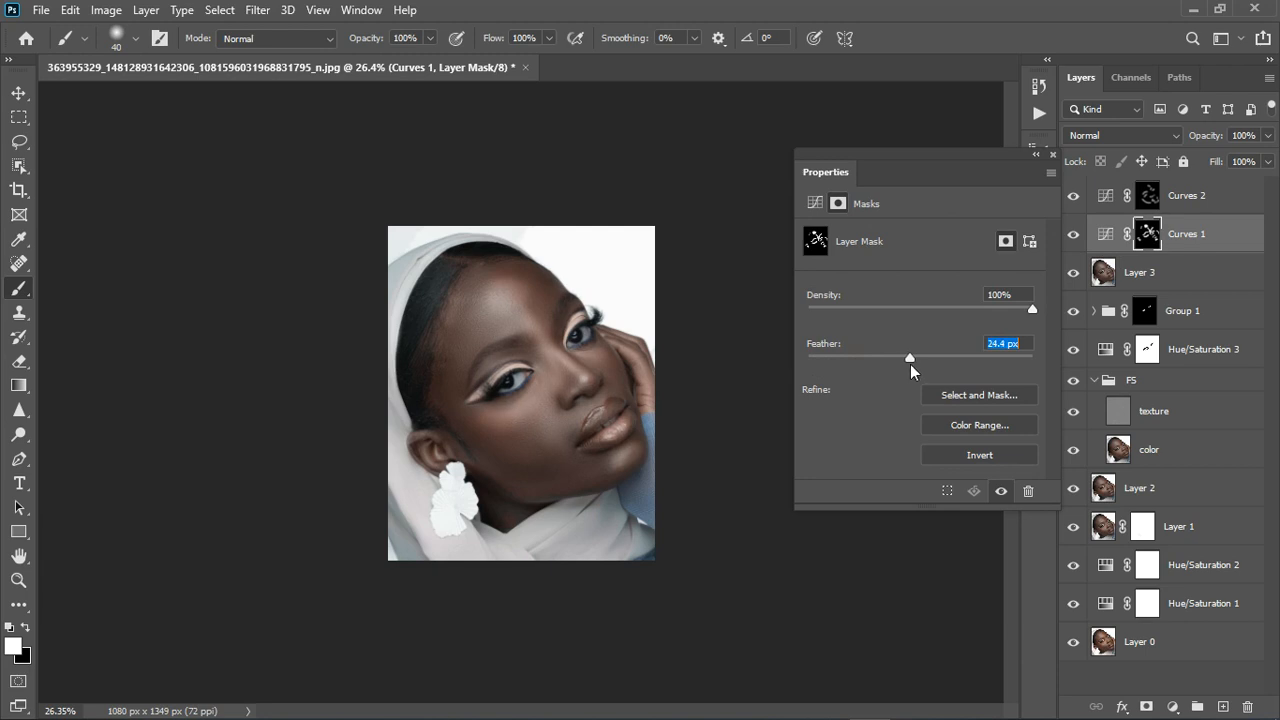
click(1052, 154)
scroll(487, 393, up, 4)
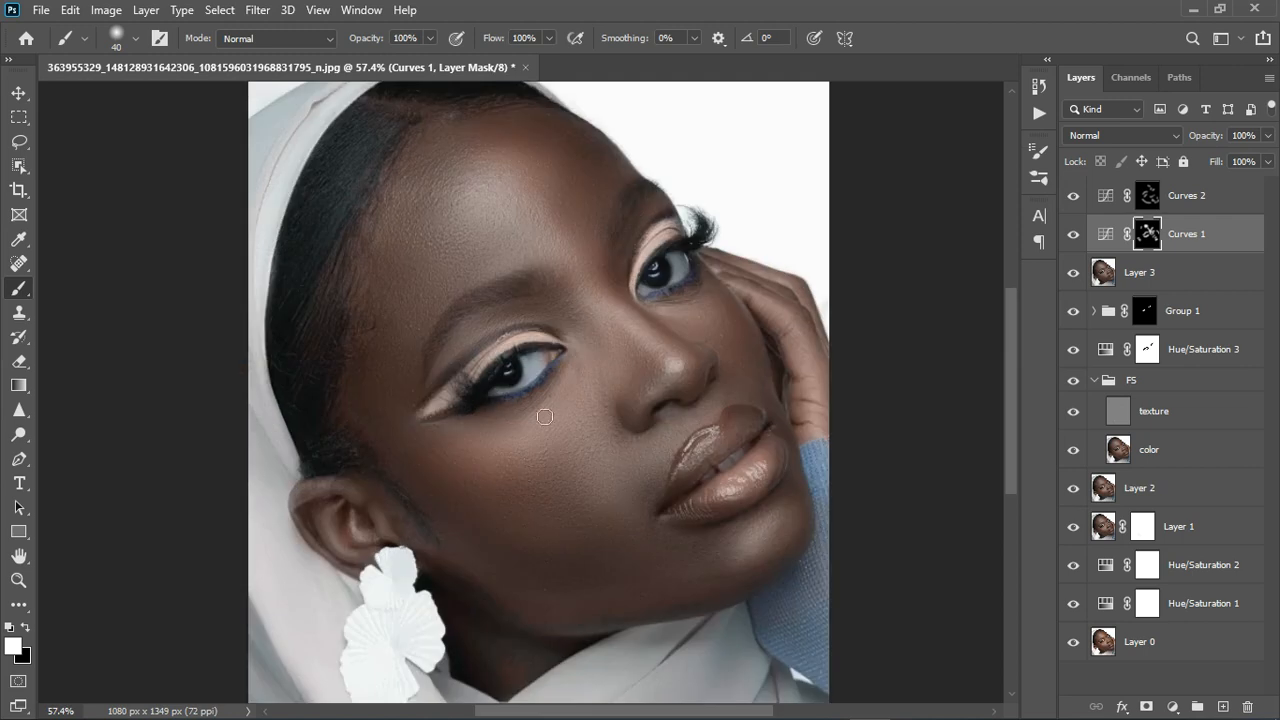
Group Curves 1 and Curves 2 into Group 2, then toggle its visibility to compare.
shift+click(1198, 212)
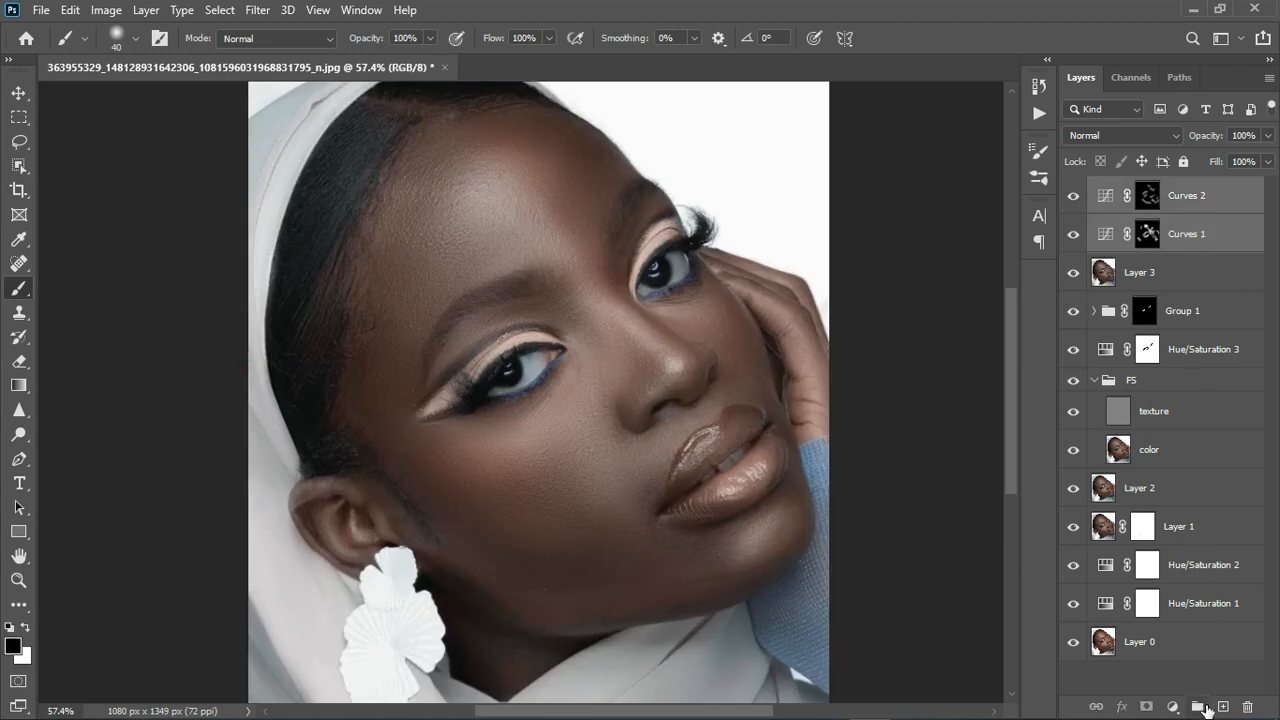
click(1197, 707)
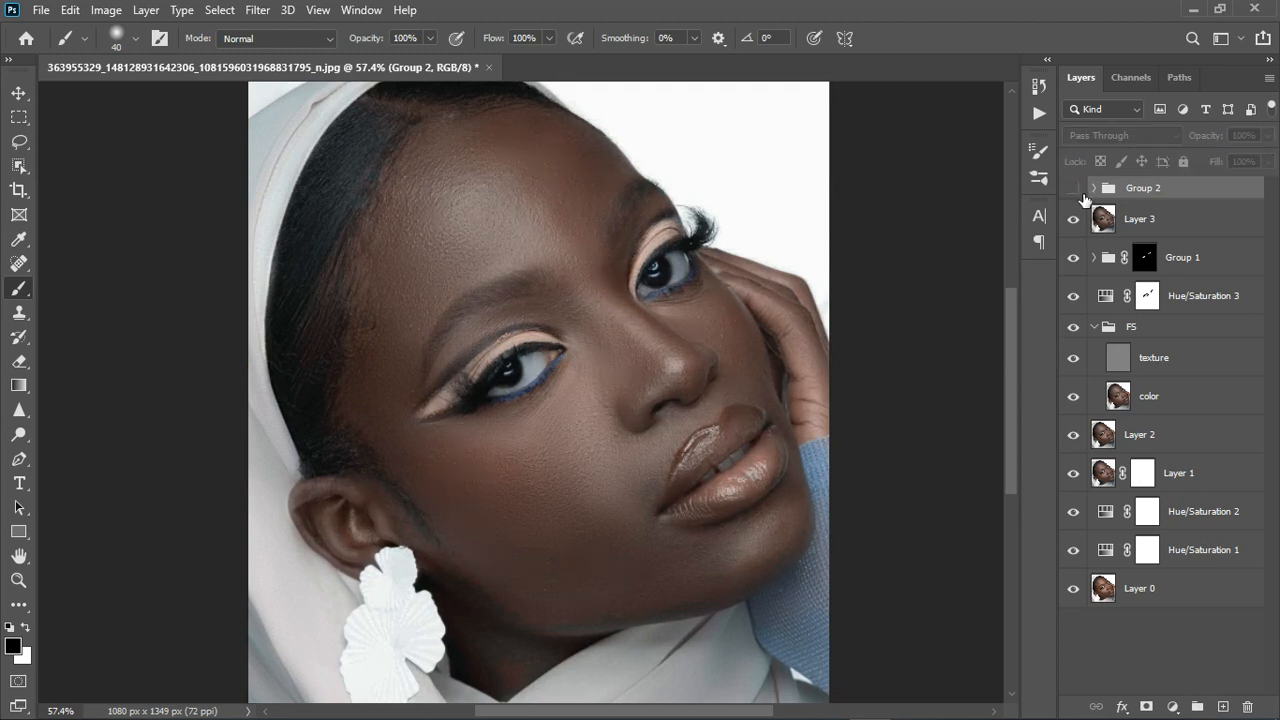
click(1083, 193)
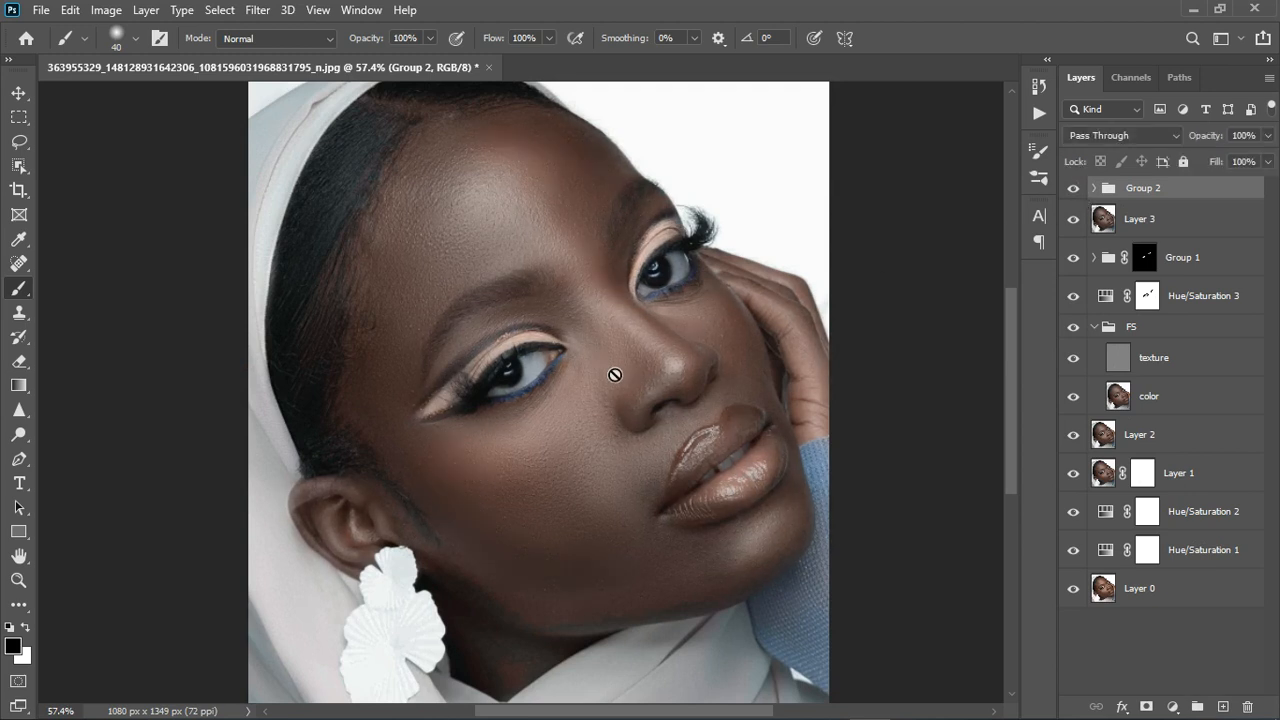
scroll(523, 495, down, 3)
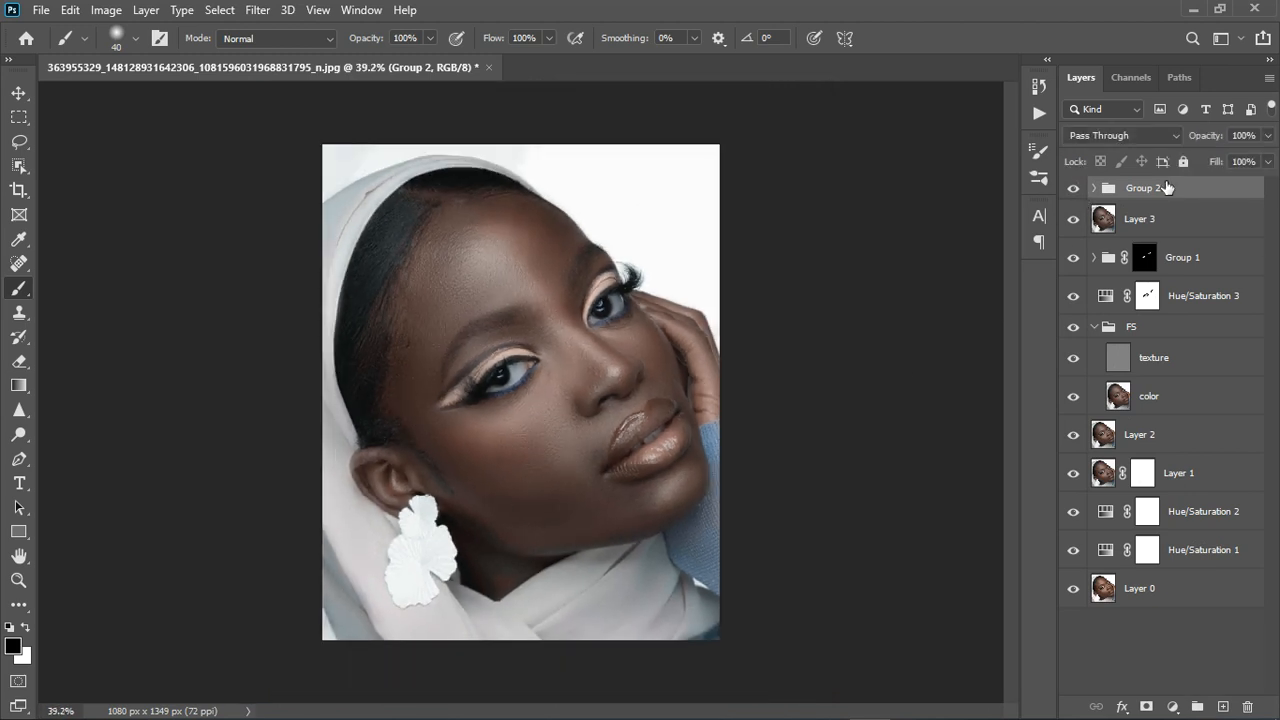
click(1075, 190)
click(1075, 190)
Lower Group 2's opacity to 74%.
click(1268, 136)
drag(1266, 166, 1247, 174)
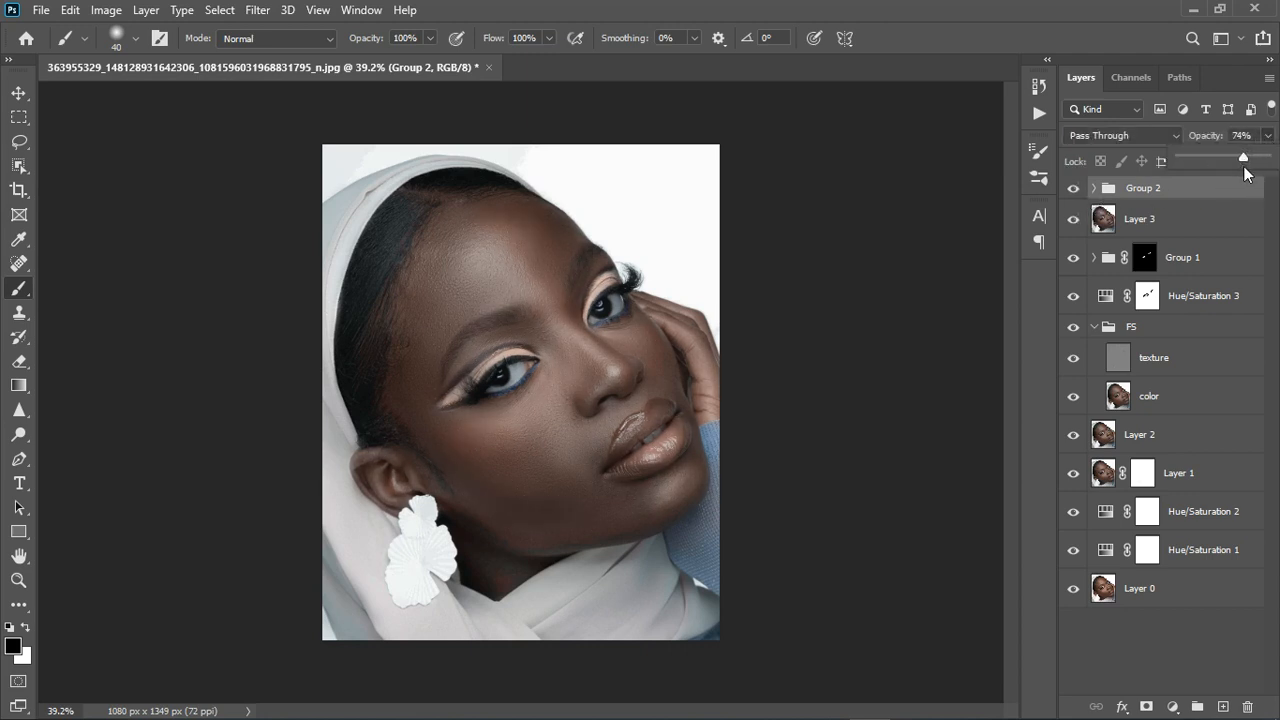
click(1175, 709)
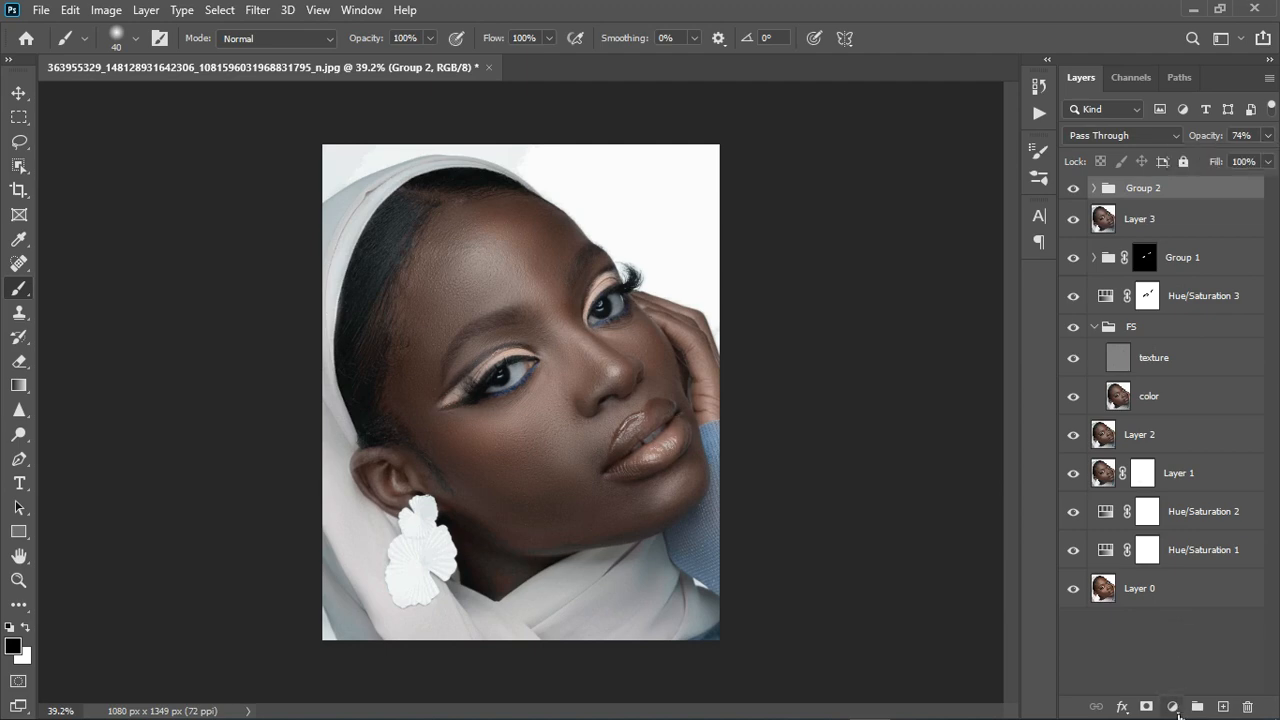
click(1175, 707)
Add a Color Lookup layer and try the ACE MELANIN S.CUBE and ACE Dark Choco.CUBE LUTs.
click(1172, 607)
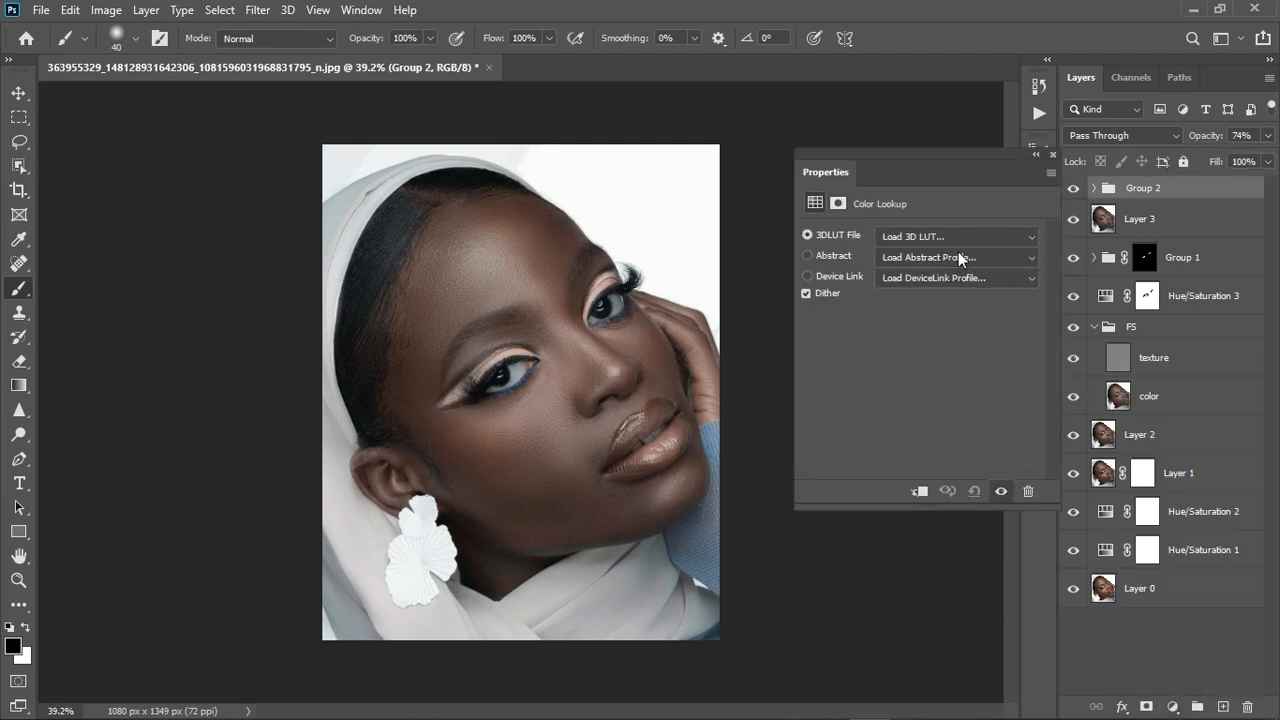
click(946, 236)
click(941, 11)
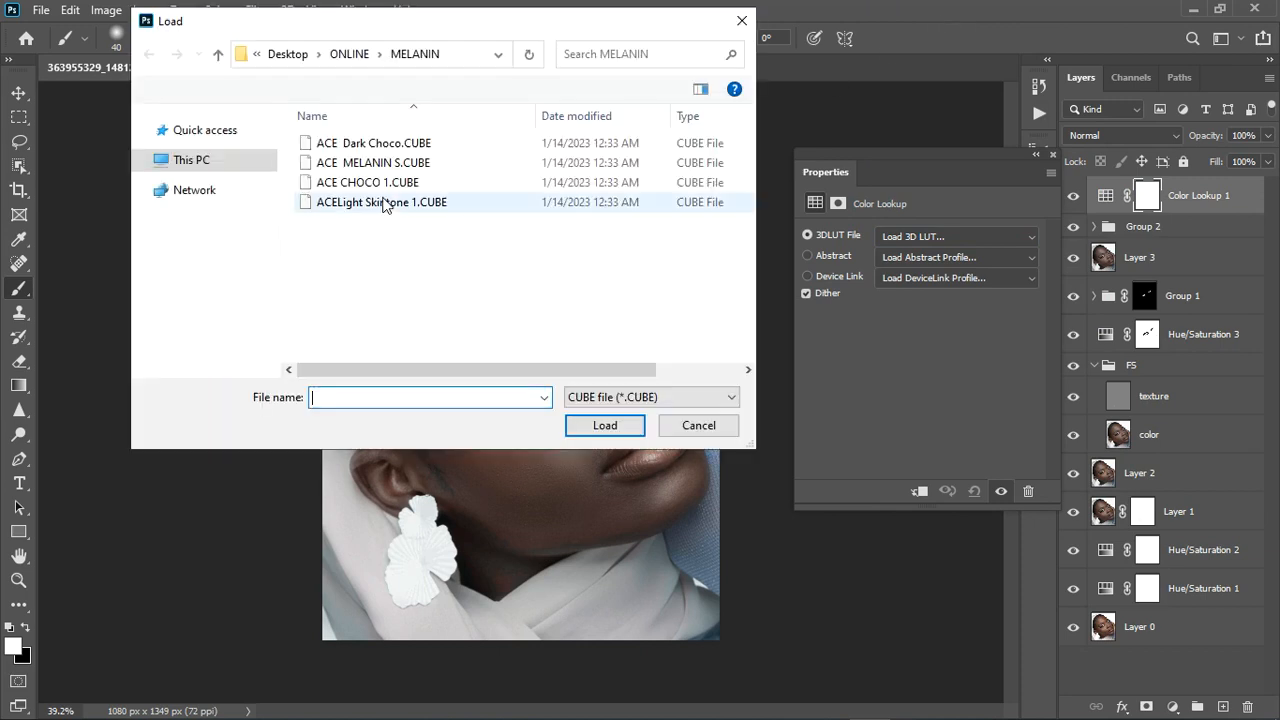
click(369, 164)
click(605, 425)
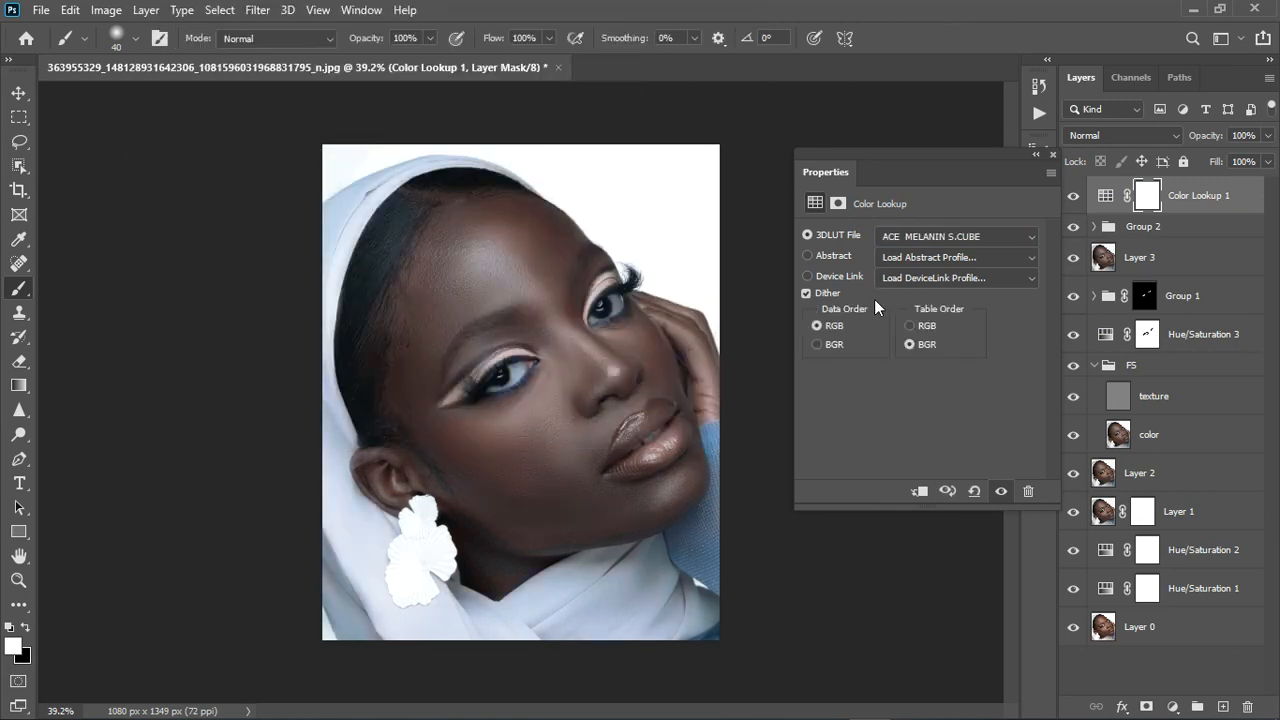
click(926, 236)
click(914, 12)
click(362, 143)
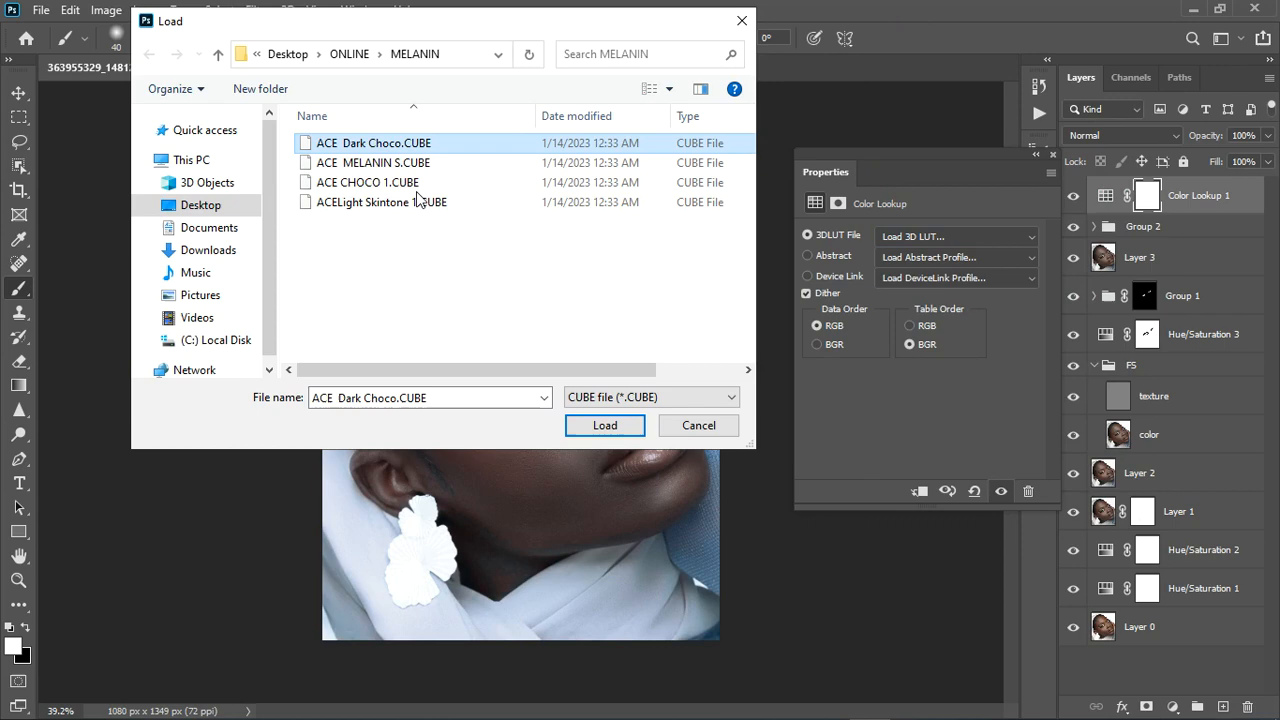
click(604, 426)
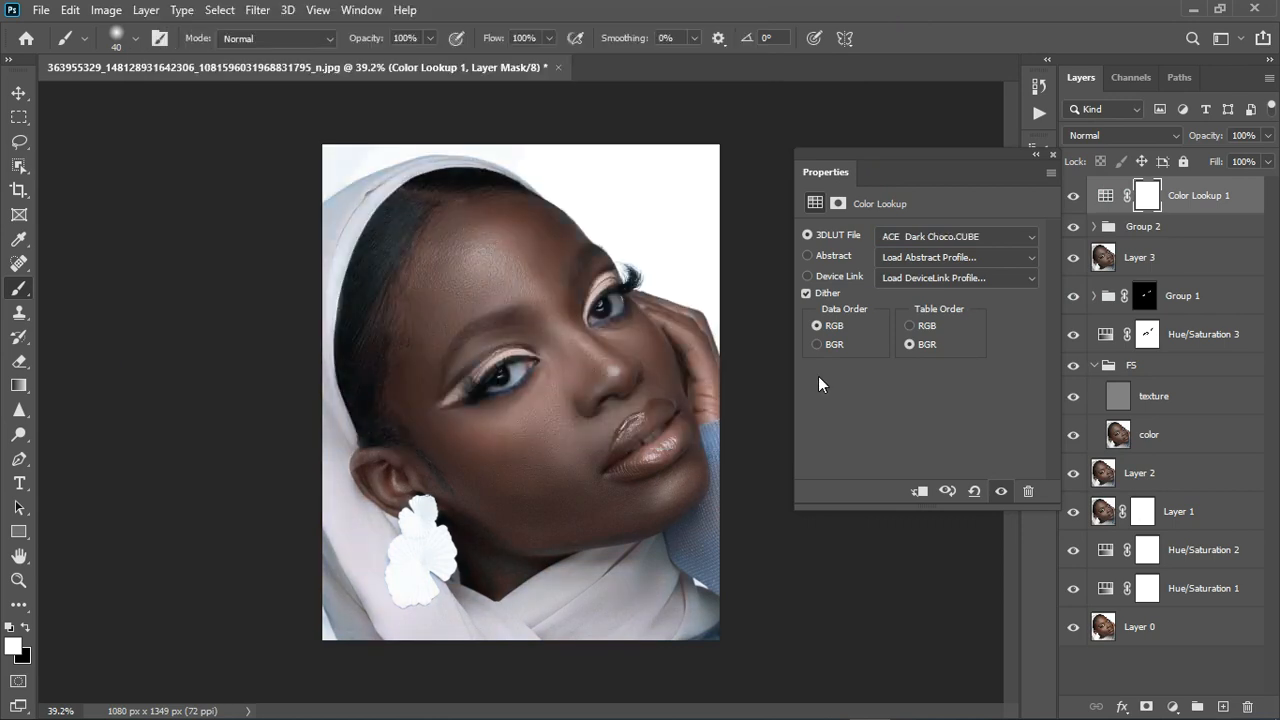
Settle on the ACE CHOCO 1.CUBE LUT and hide Group 2 to compare the grade.
click(906, 237)
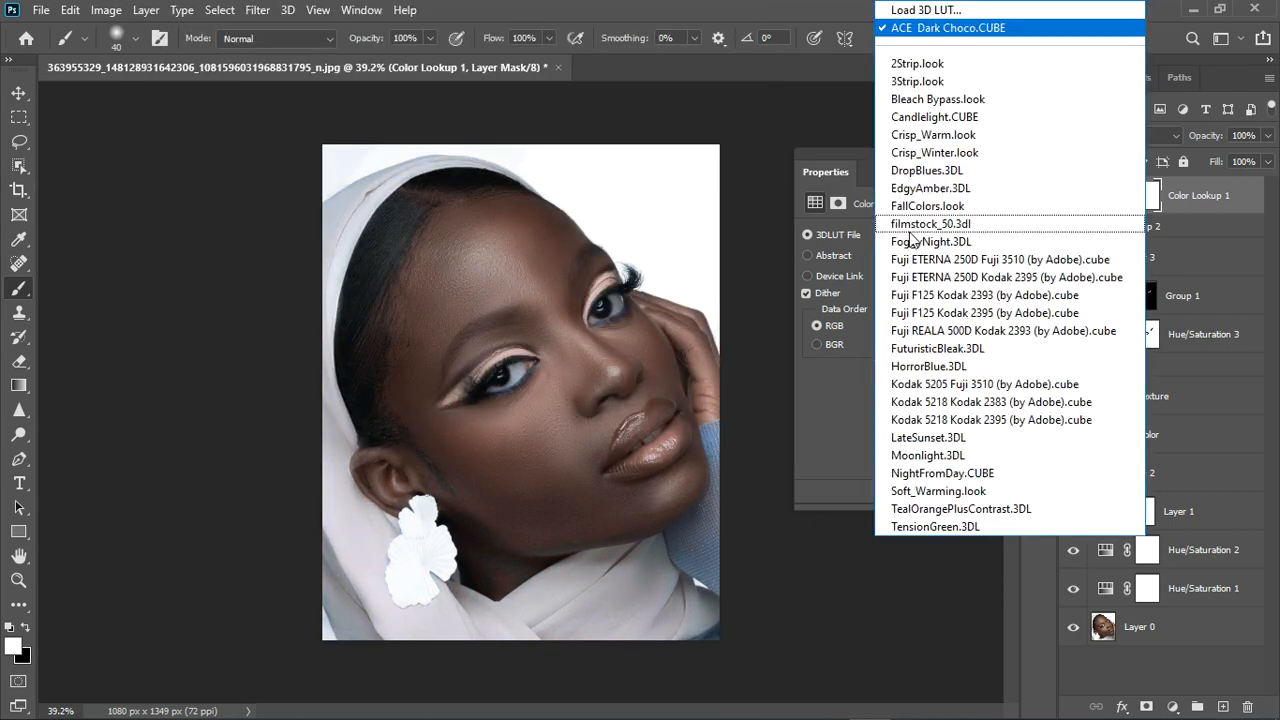
click(903, 17)
click(388, 183)
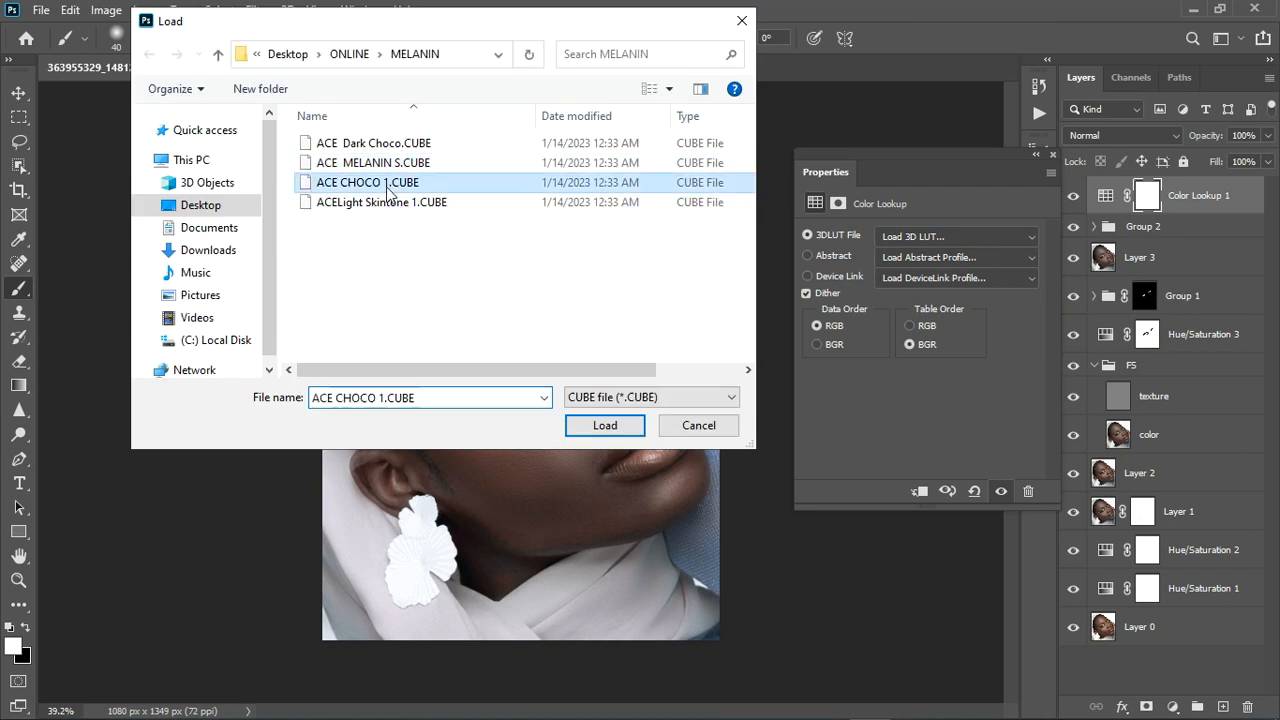
click(606, 426)
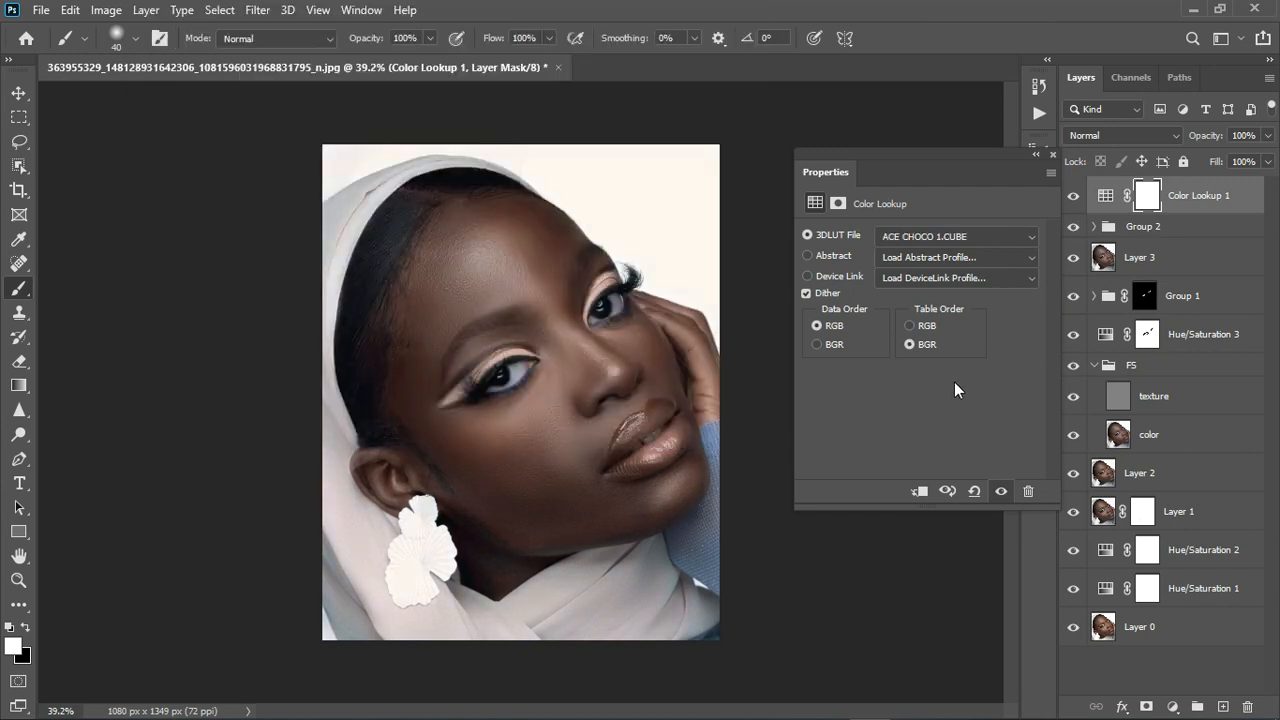
click(1055, 158)
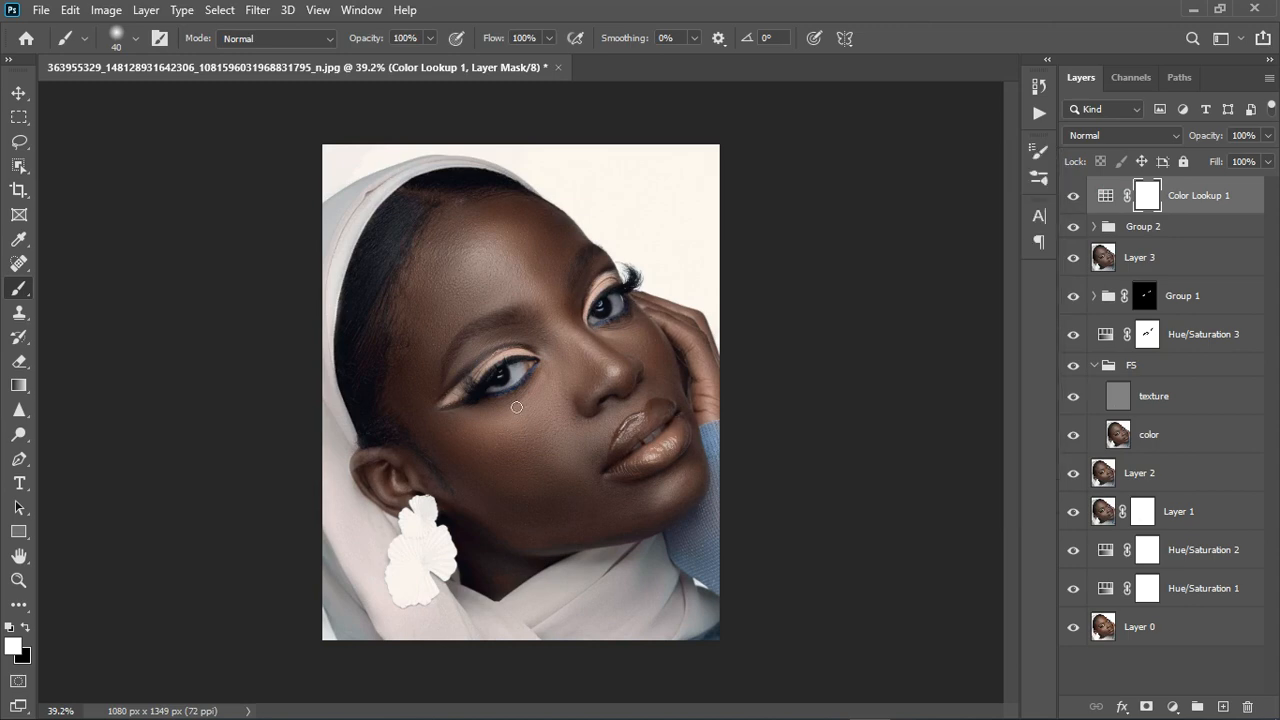
scroll(521, 411, up, 3)
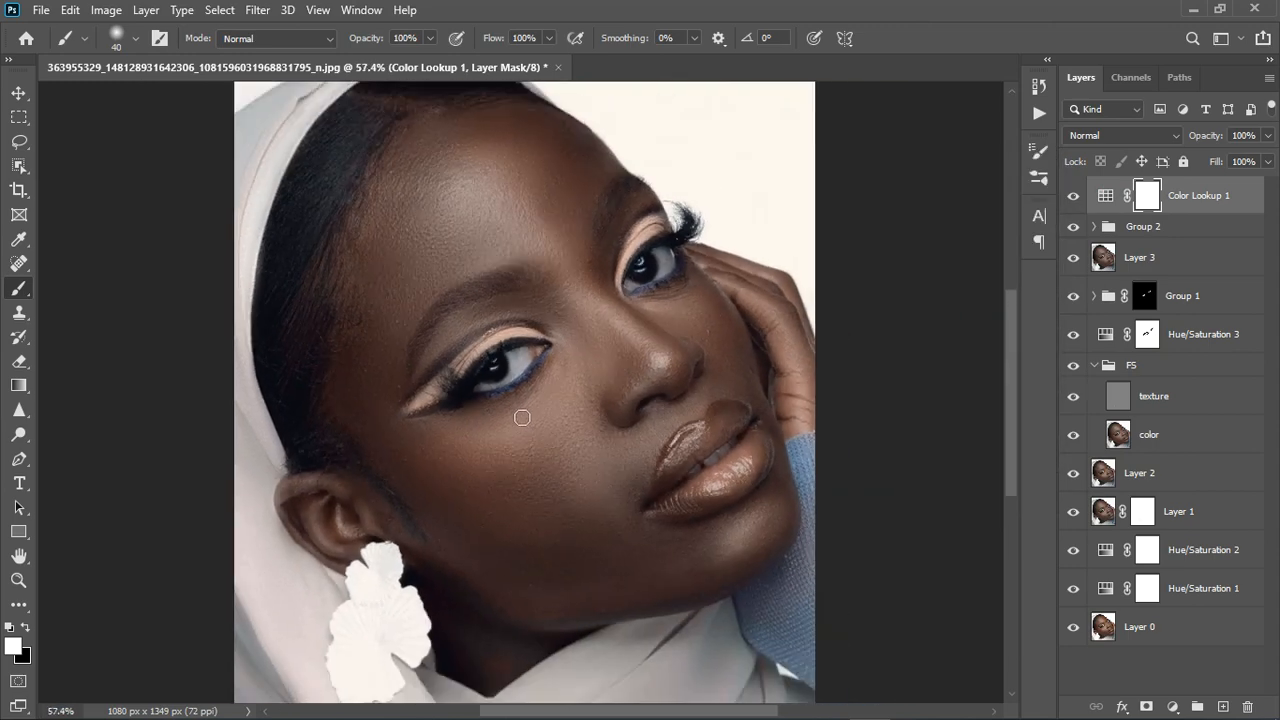
scroll(529, 454, down, 1)
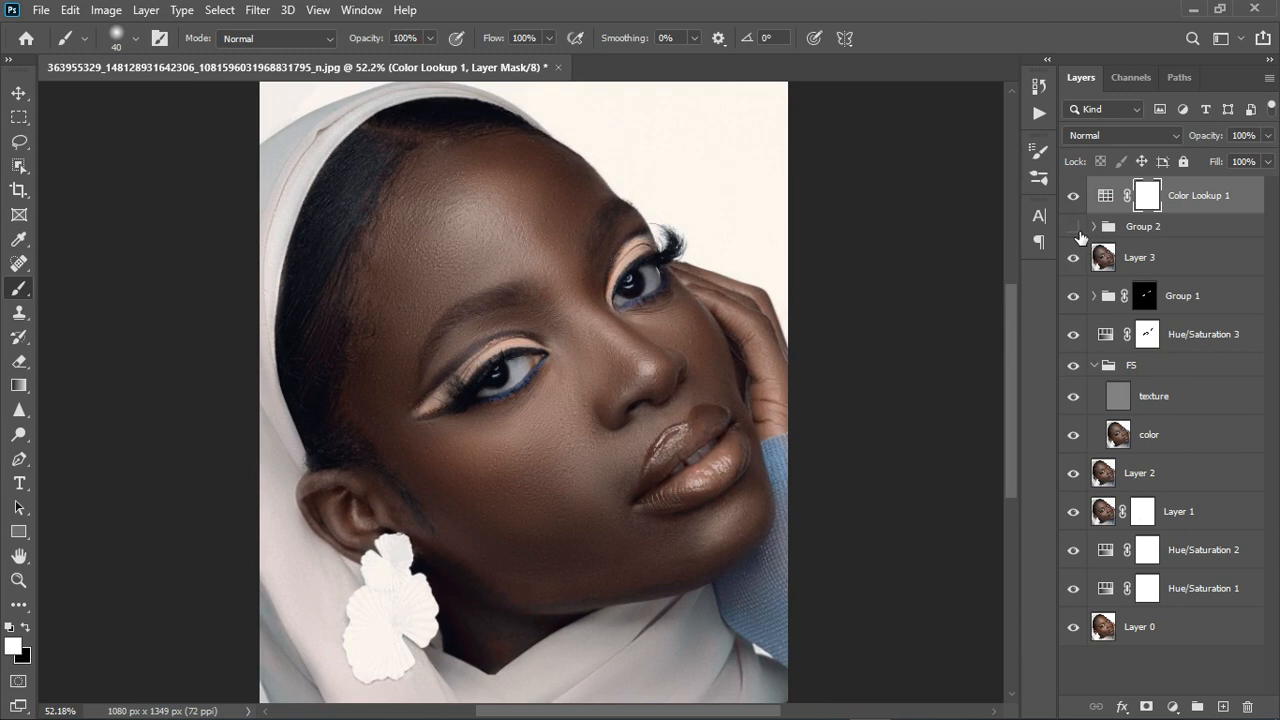
click(1075, 228)
Move Group 2 above Color Lookup 1 and set its opacity to 60%.
drag(1180, 236, 1180, 188)
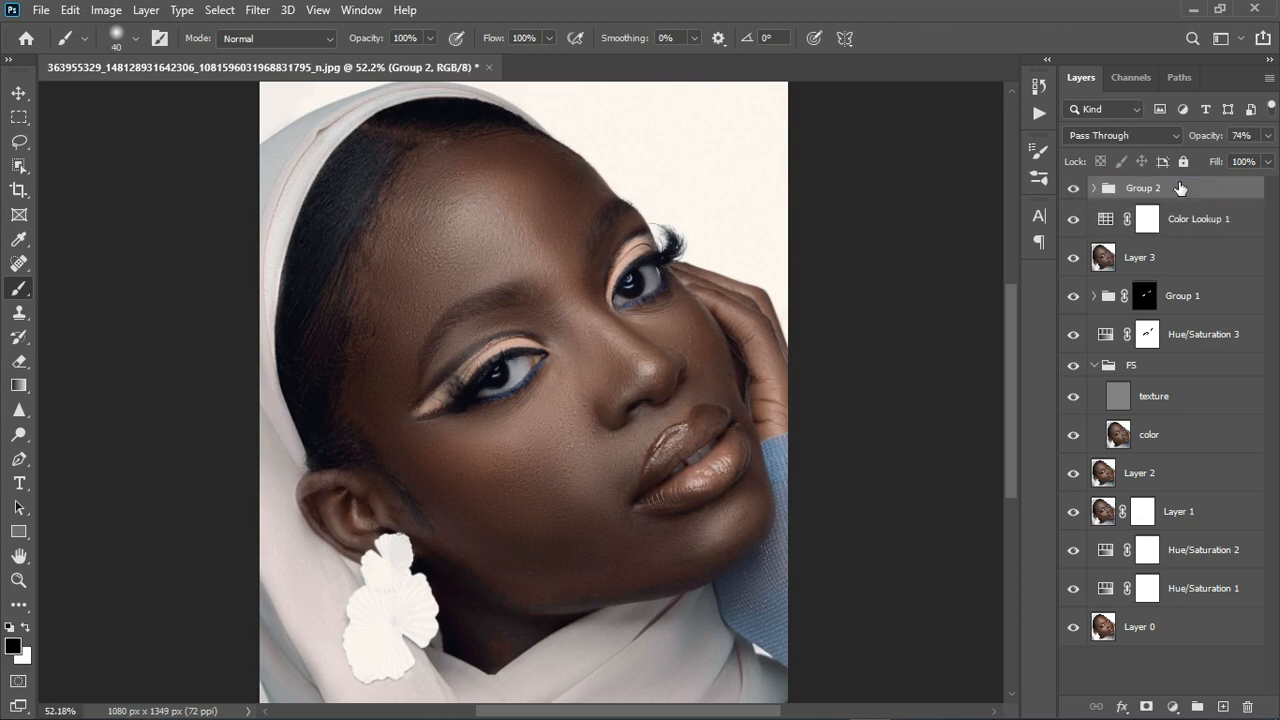
click(1267, 135)
drag(1229, 164, 1232, 168)
click(1225, 196)
Stamp all visible layers into a new Layer 4 with Ctrl+Alt+Shift+E.
key(ctrl+alt+shift+e)
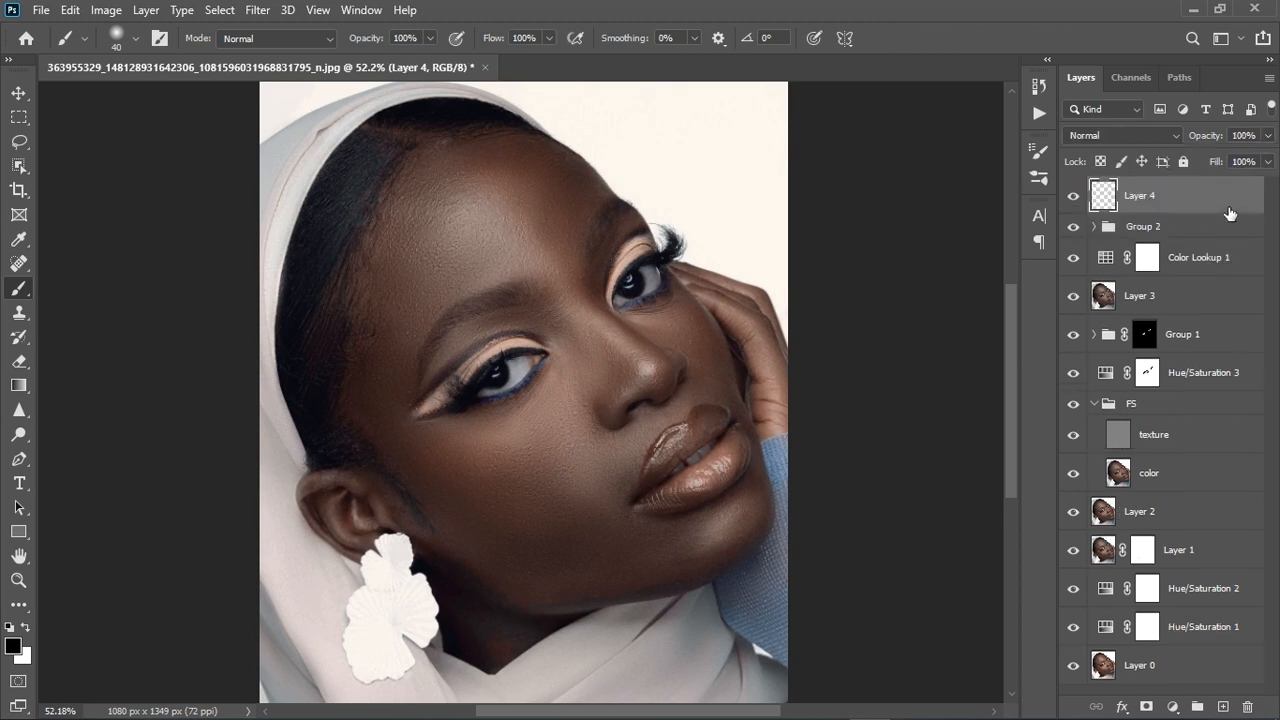
scroll(483, 406, down, 3)
scroll(483, 406, down, 1)
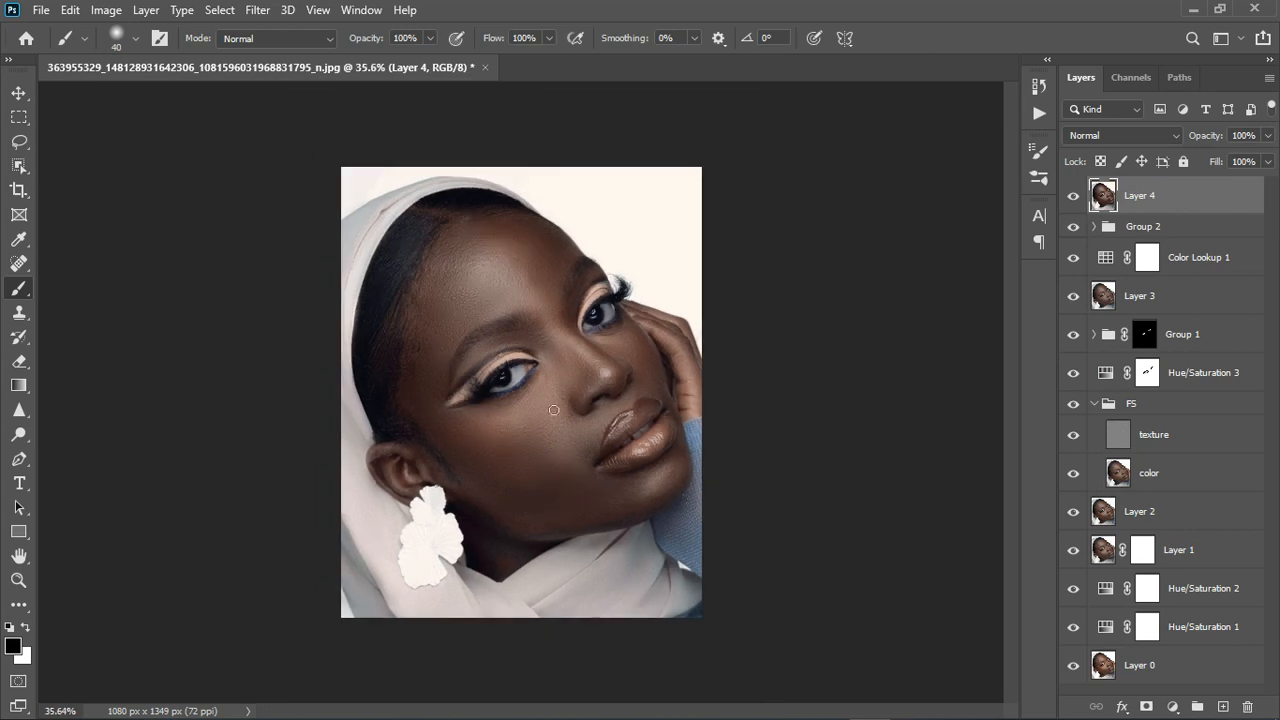
Group Group 2 through Hue/Saturation 1 into a hidden Group 3, leaving Layer 4 selected.
click(1206, 232)
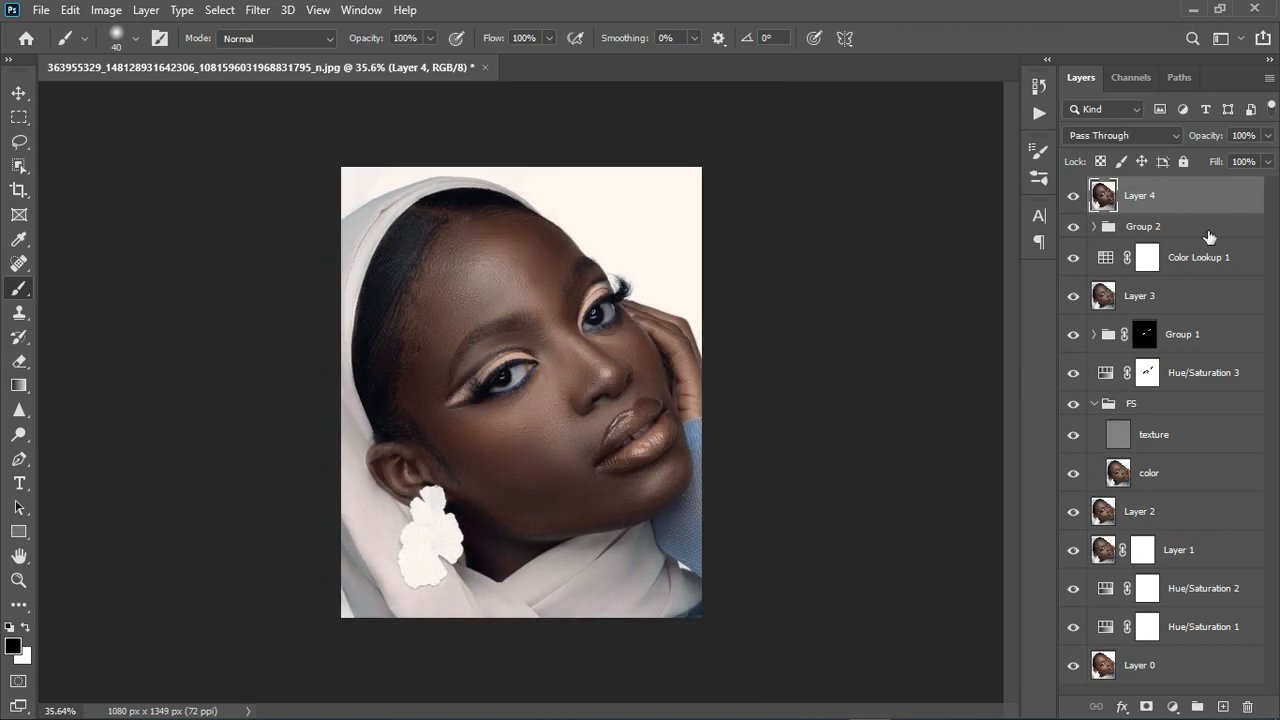
shift+click(1193, 636)
click(1198, 707)
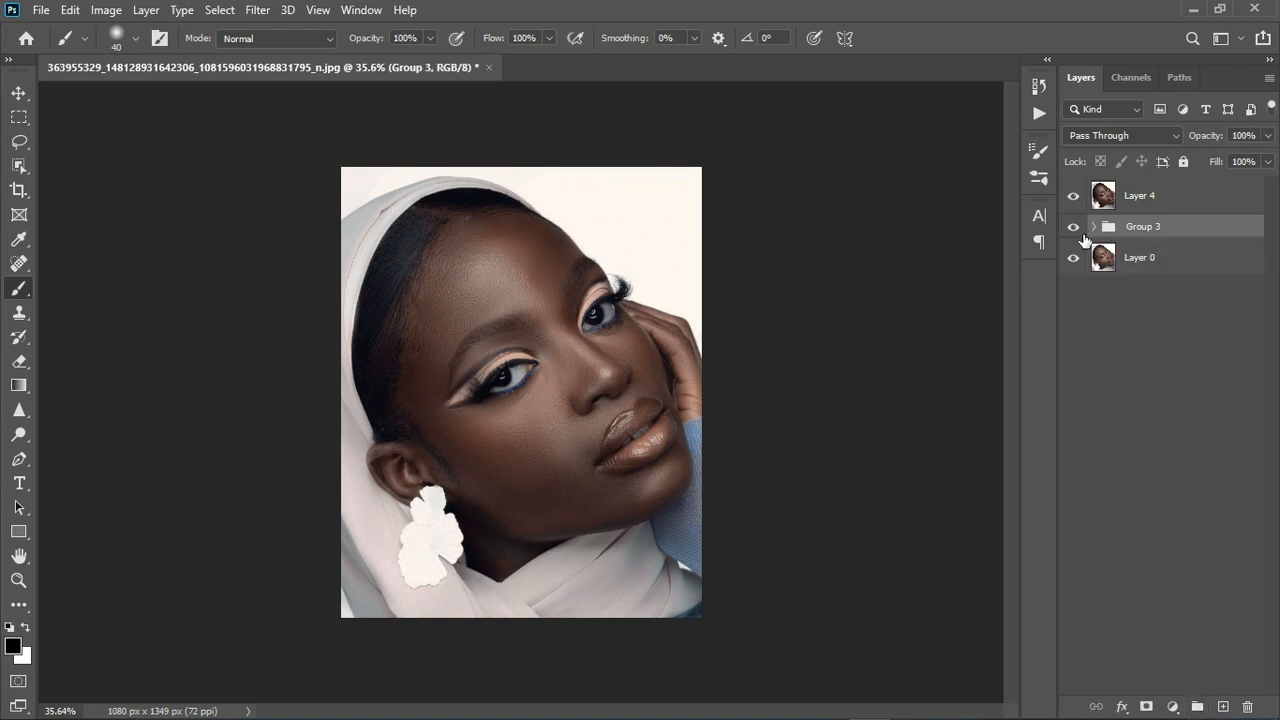
click(1073, 227)
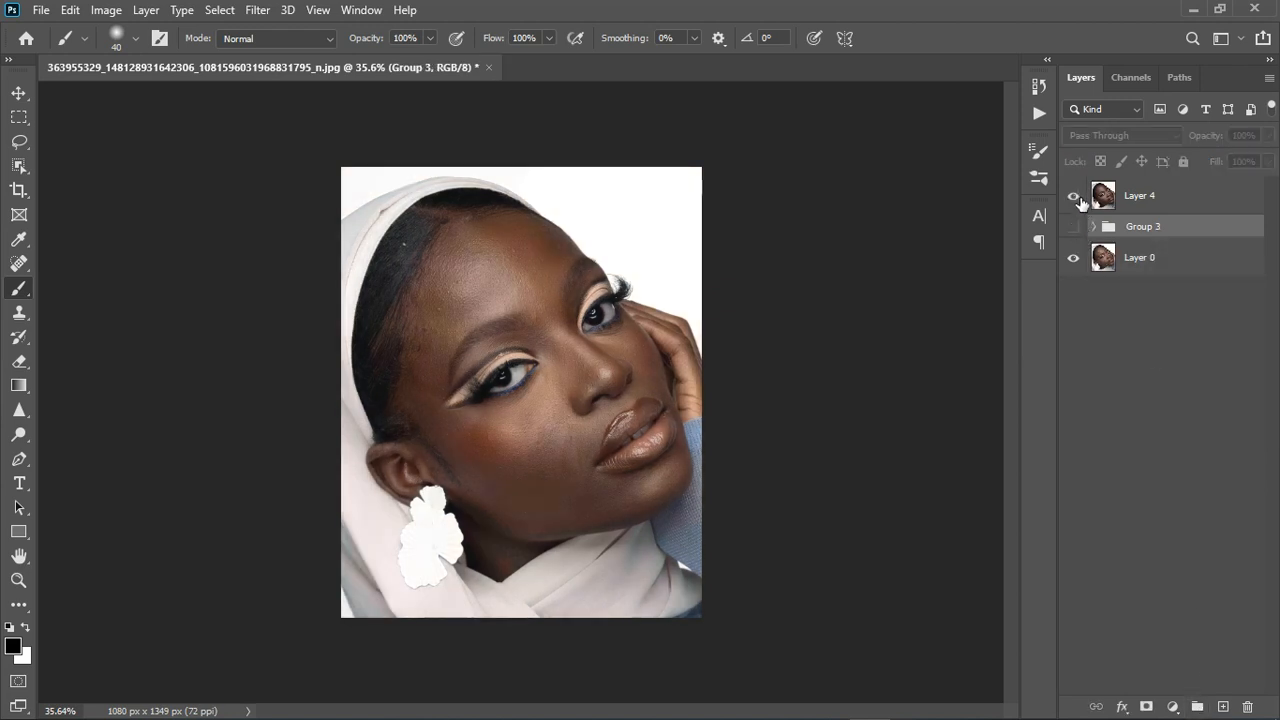
click(1078, 199)
scroll(381, 414, up, 3)
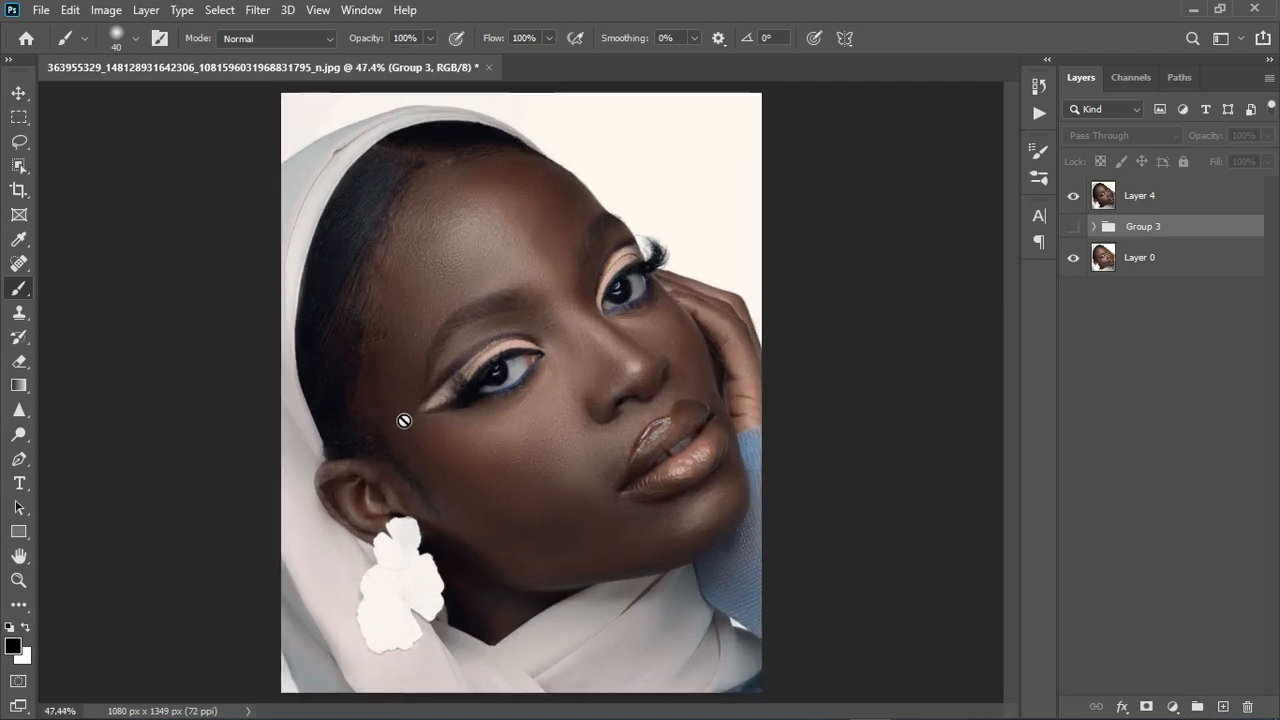
click(1193, 203)
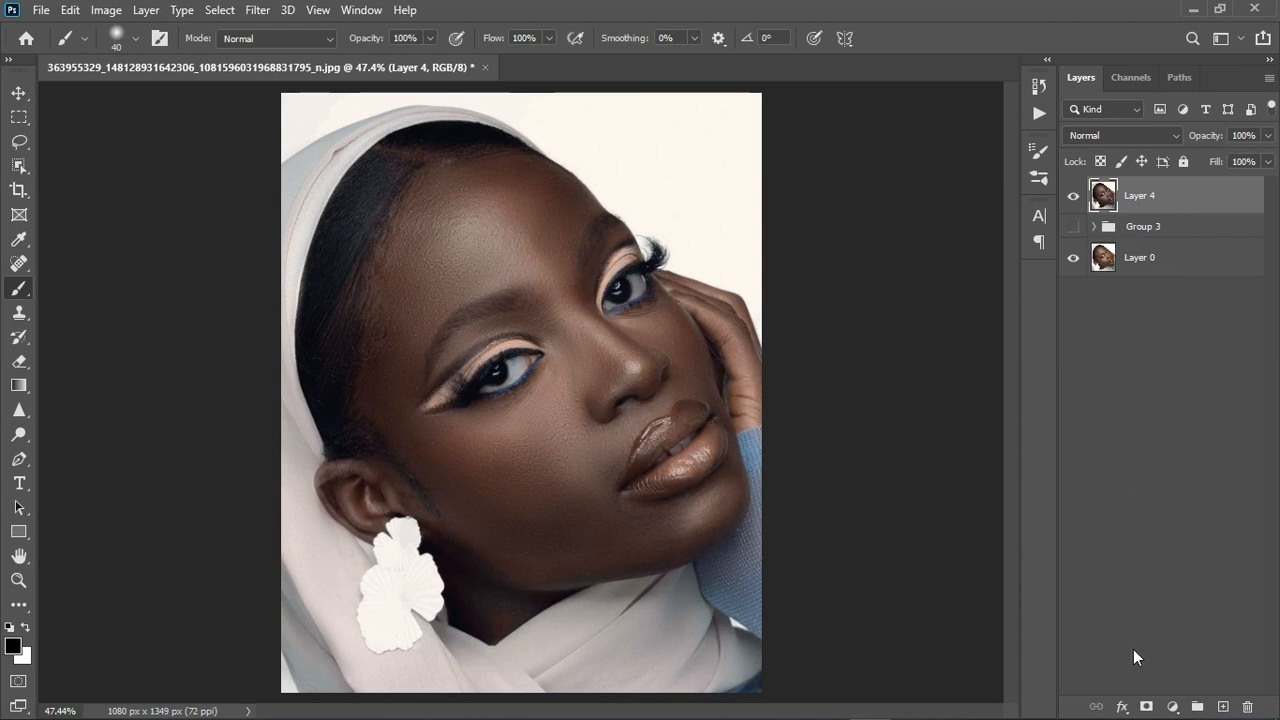
Add a Hue/Saturation layer raising Blues saturation to +12.
click(1173, 707)
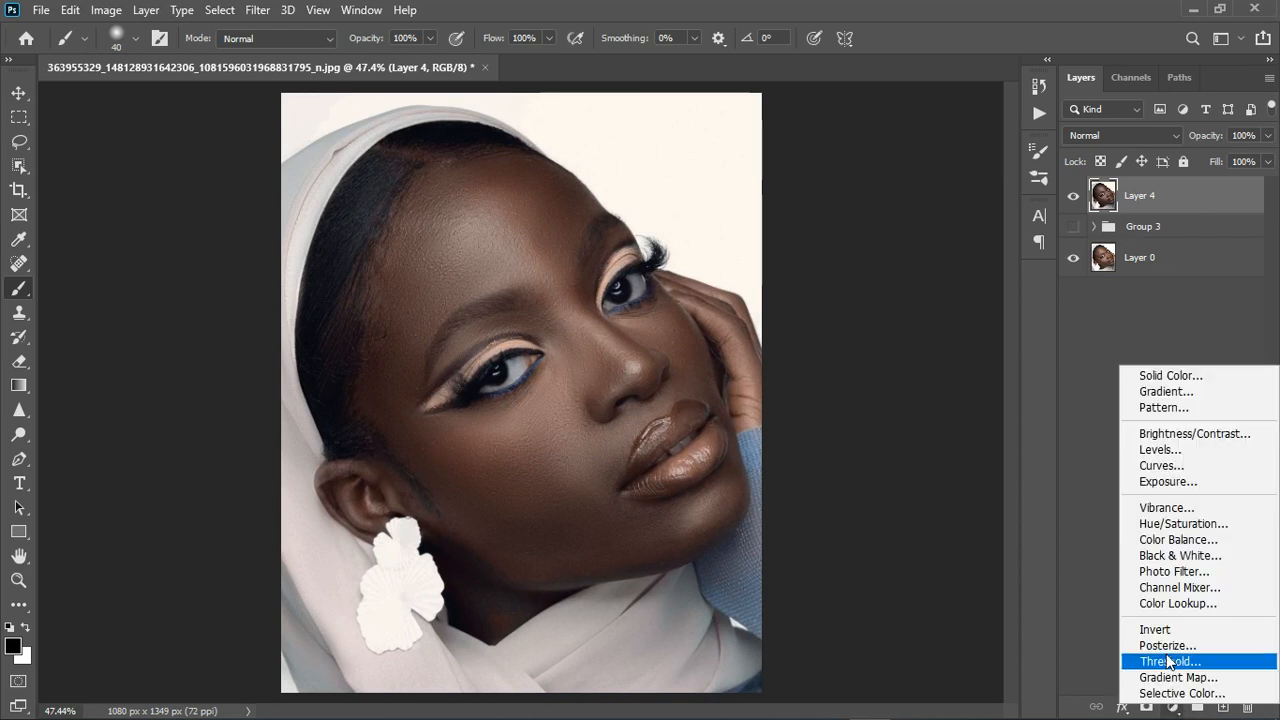
click(1158, 523)
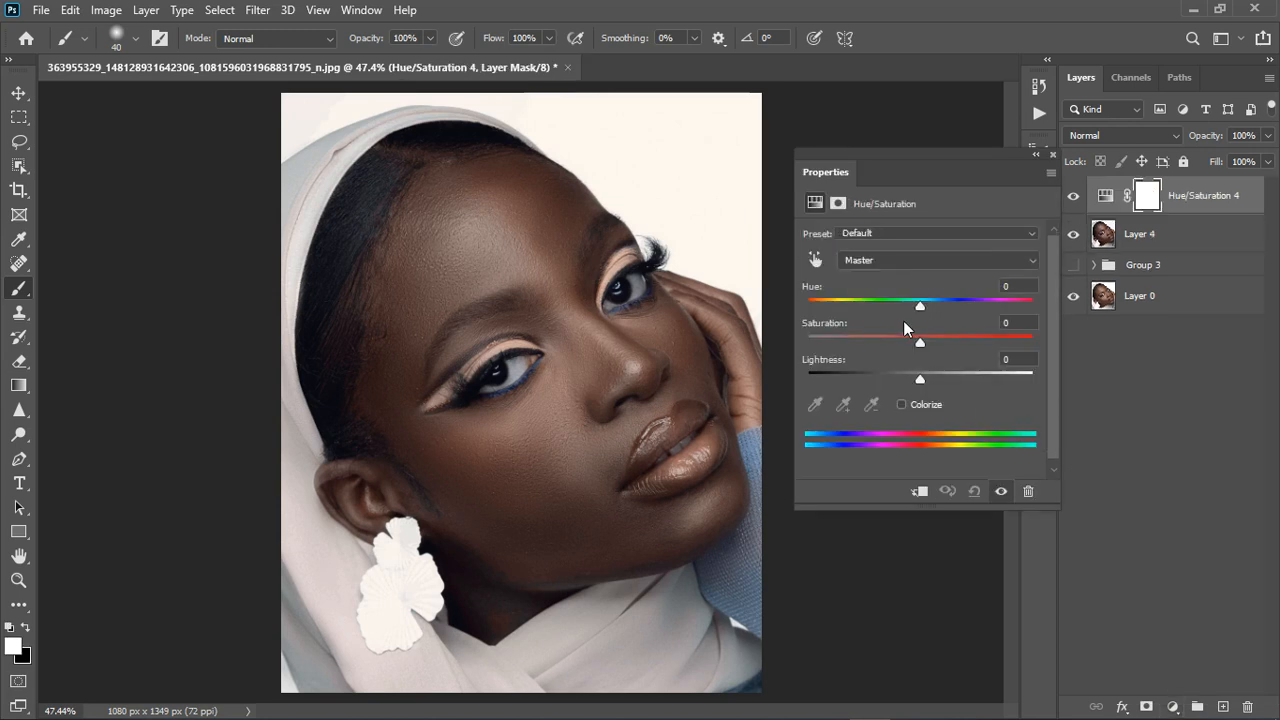
click(901, 260)
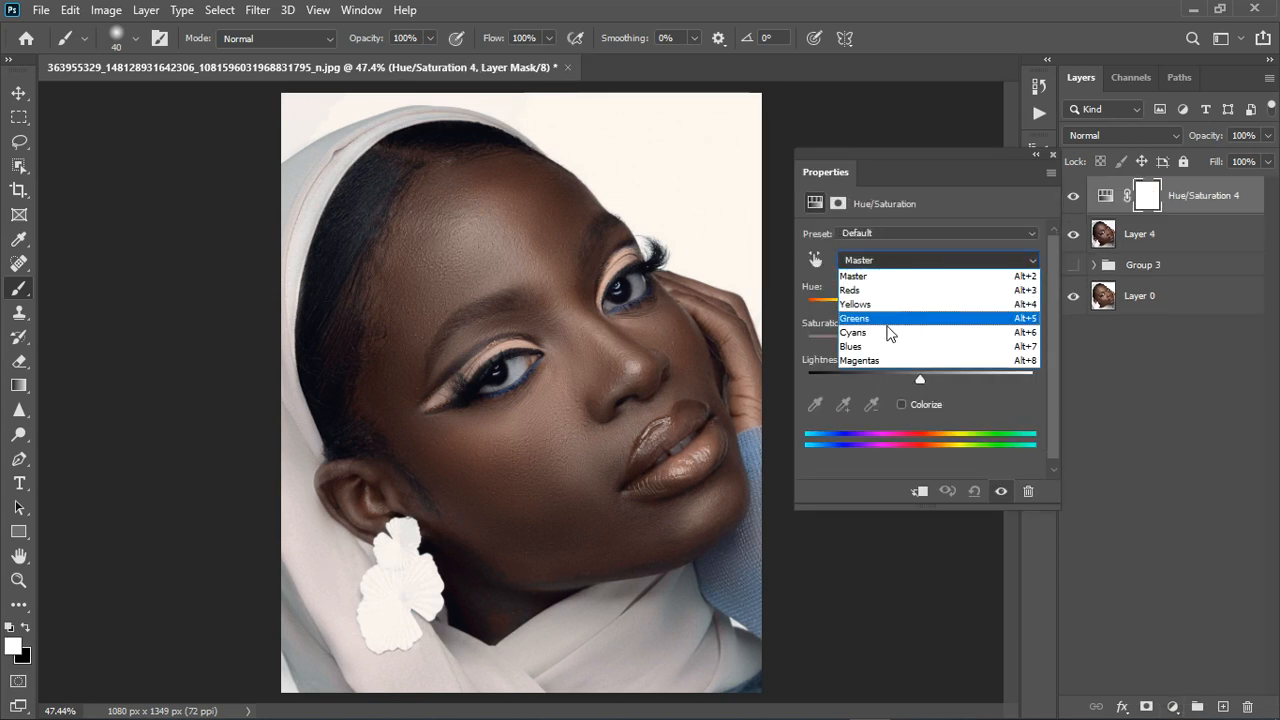
click(888, 346)
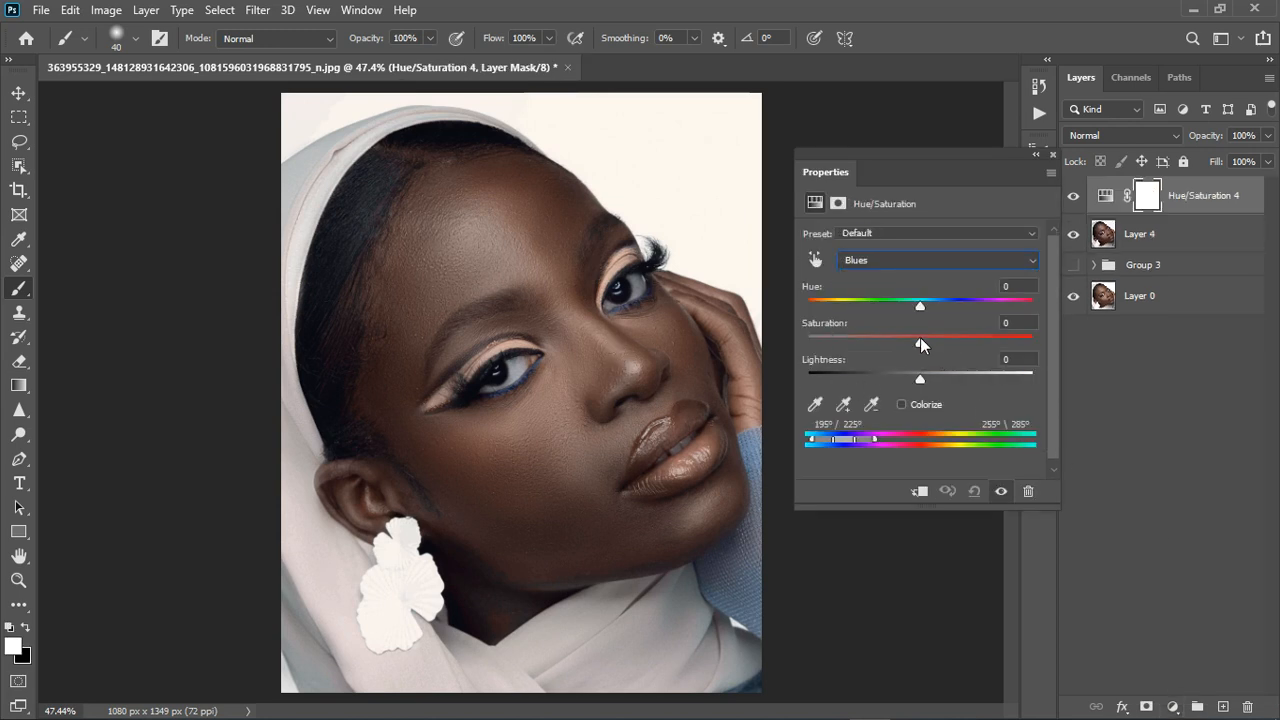
drag(920, 342, 948, 343)
click(1054, 157)
Add a Vibrance adjustment layer set to +22.
click(1172, 706)
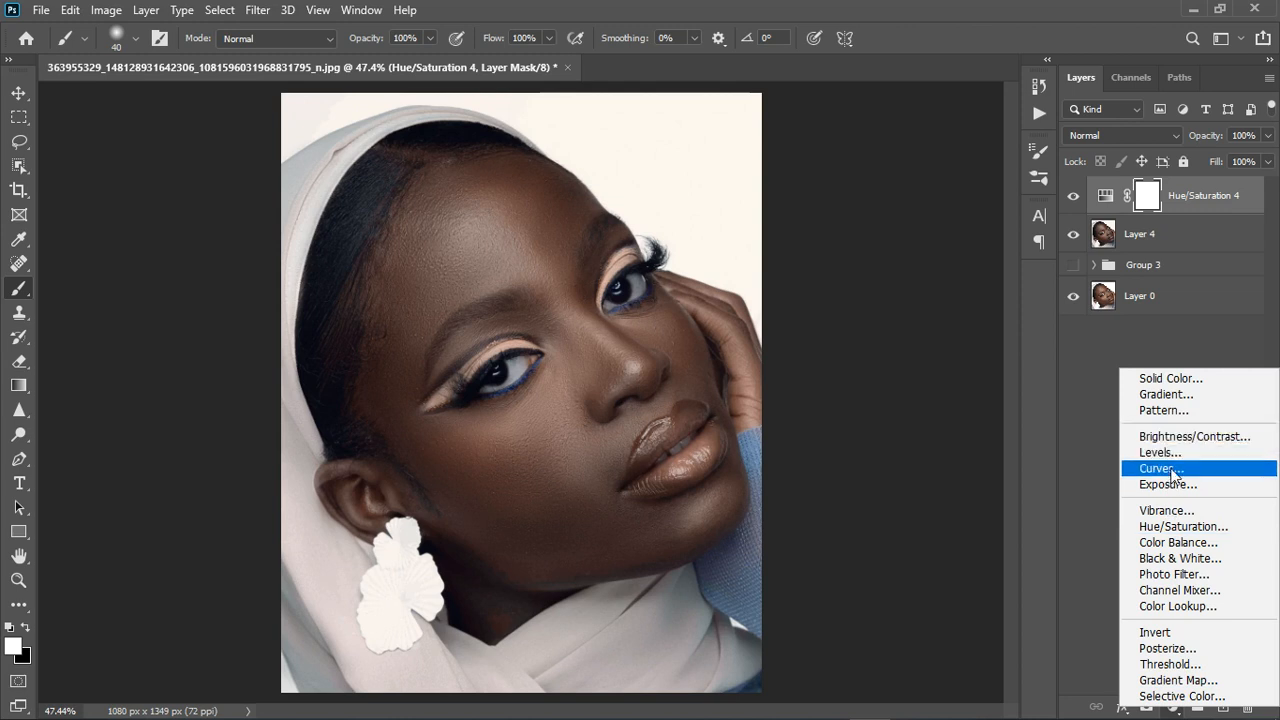
click(1168, 510)
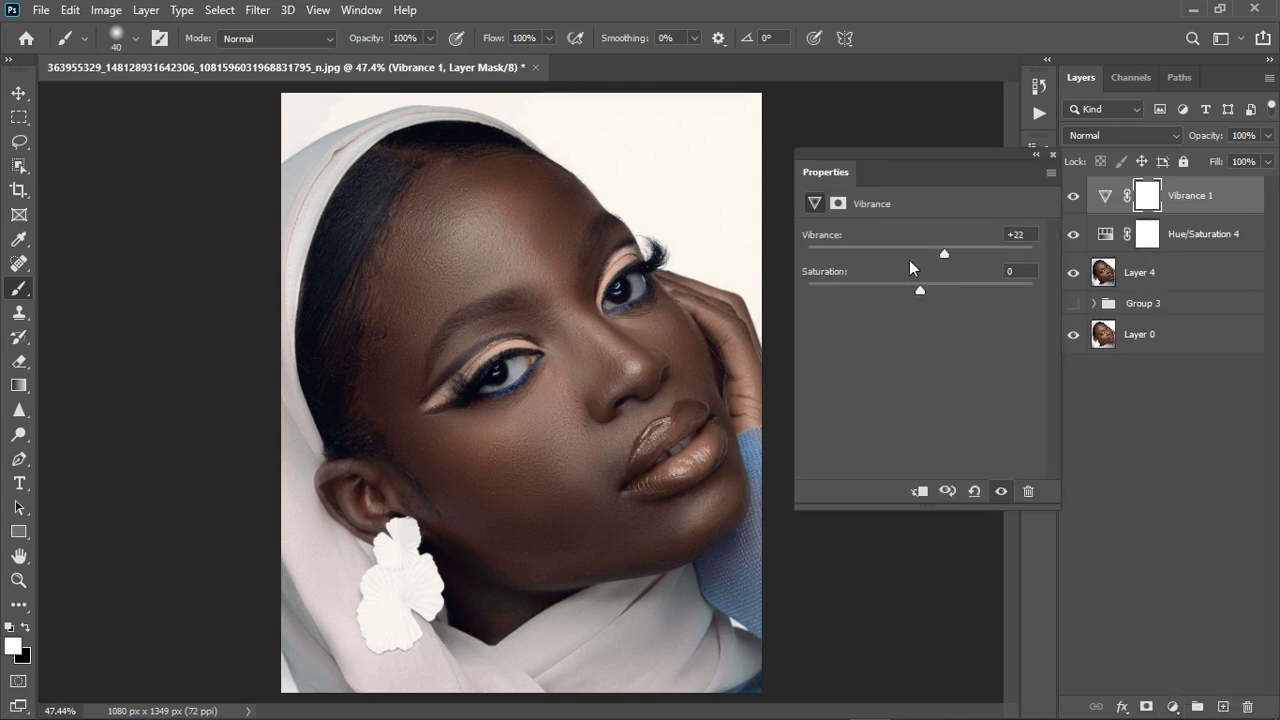
click(1053, 154)
scroll(526, 377, down, 2)
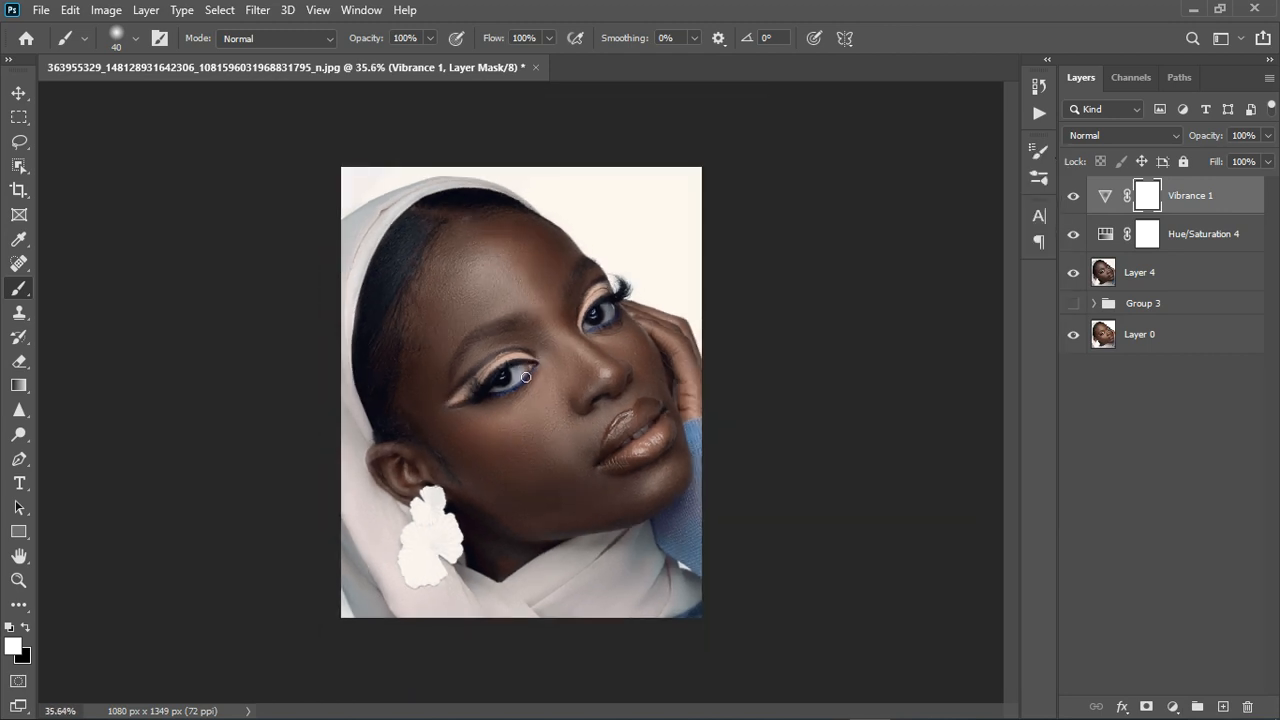